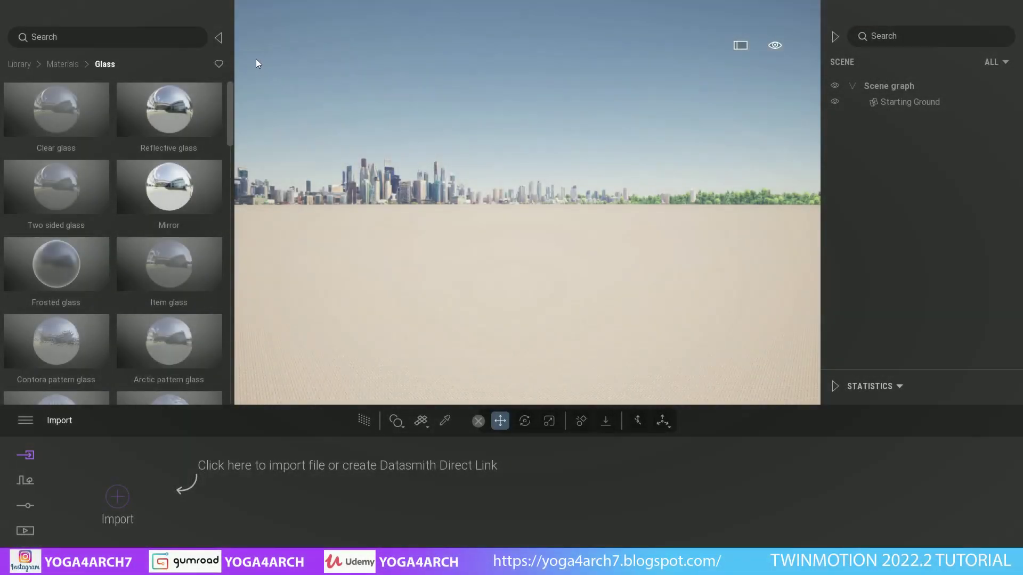
# Hide the material library panel to enlarge the viewport
pyautogui.click(219, 37)
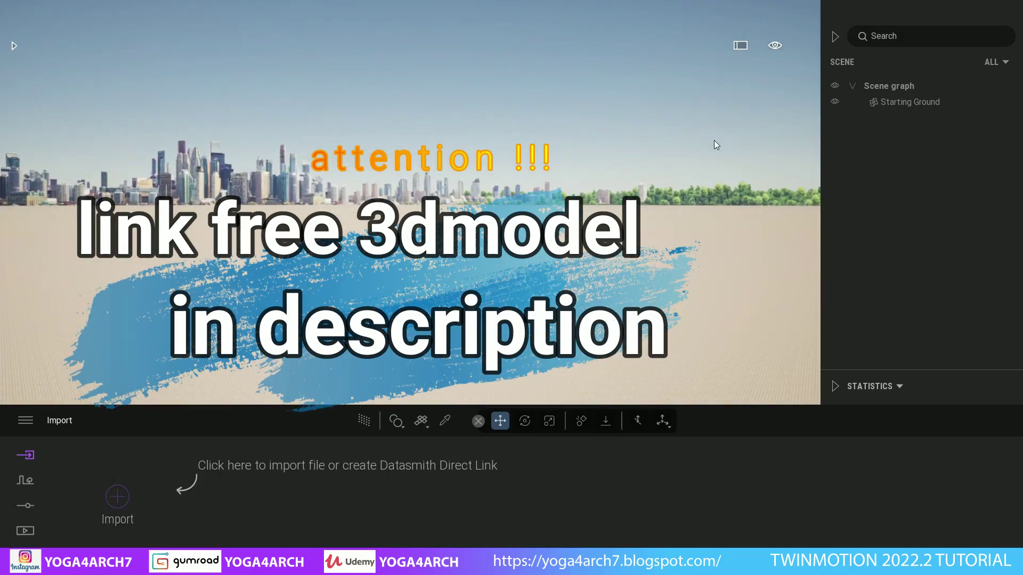
# Import the SketchUp villa file 12.skp with Collapse set to Collapse by material
pyautogui.click(118, 497)
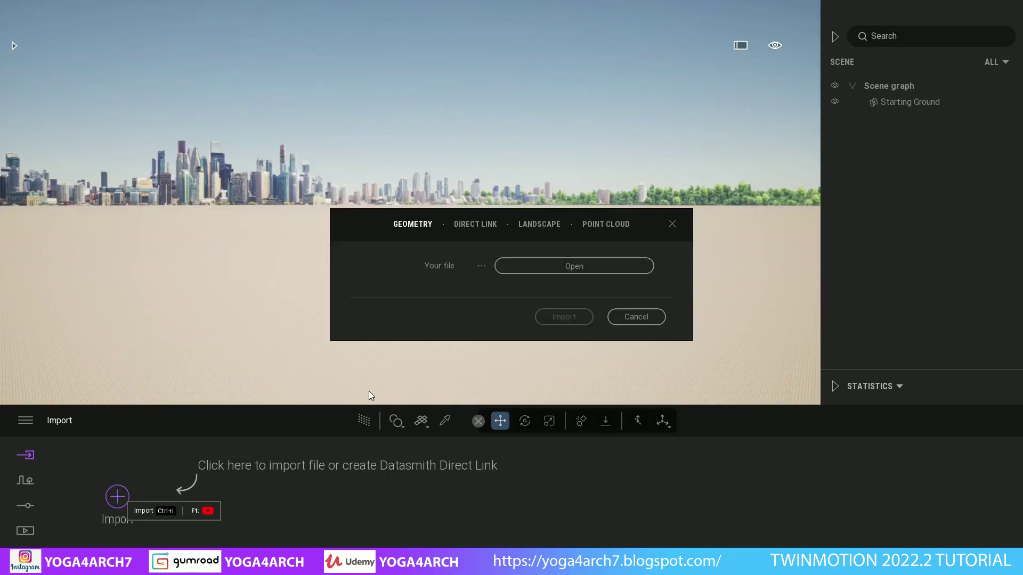
pyautogui.click(585, 267)
pyautogui.click(642, 252)
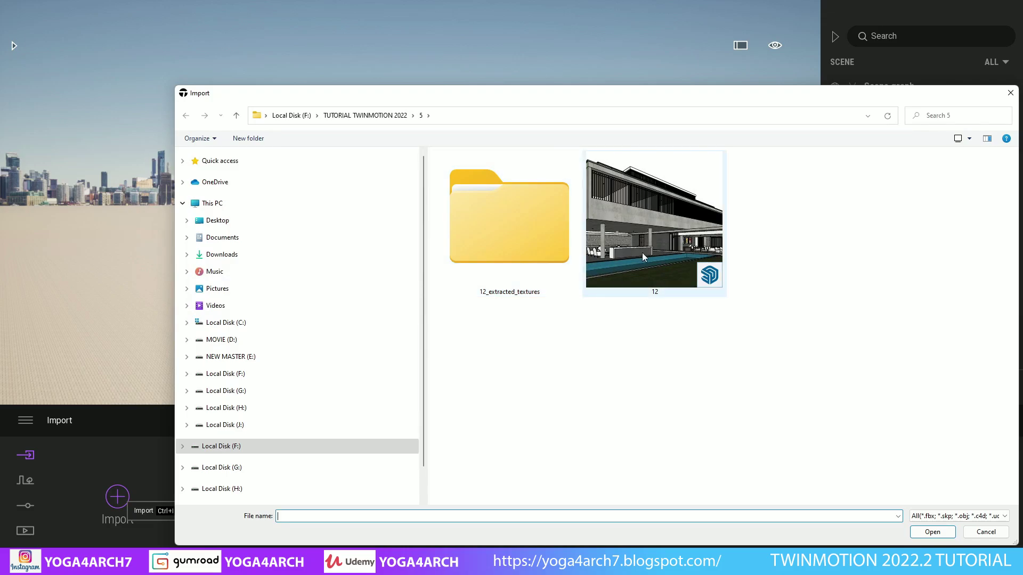
pyautogui.doubleClick(641, 251)
pyautogui.click(586, 326)
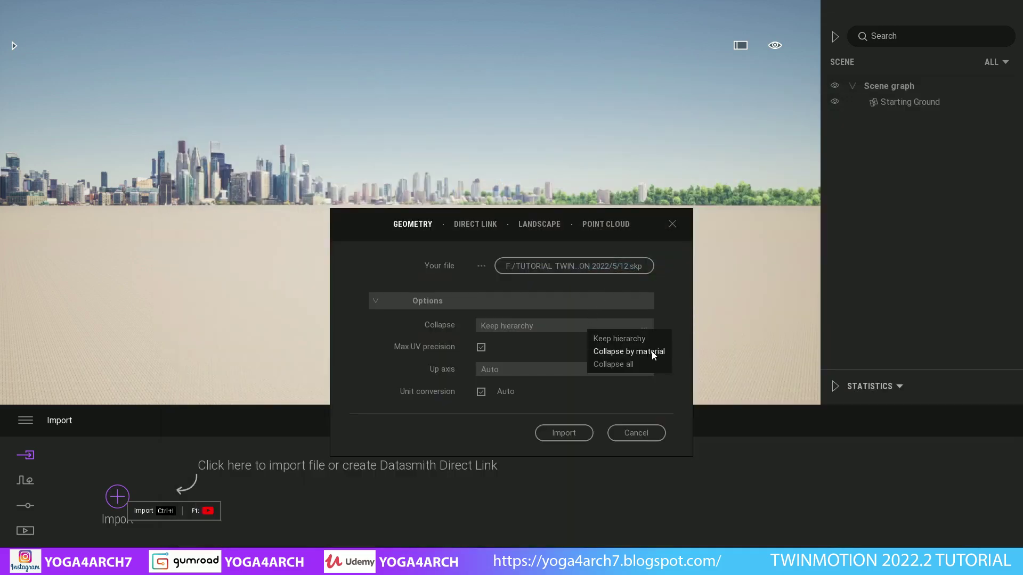
pyautogui.click(638, 352)
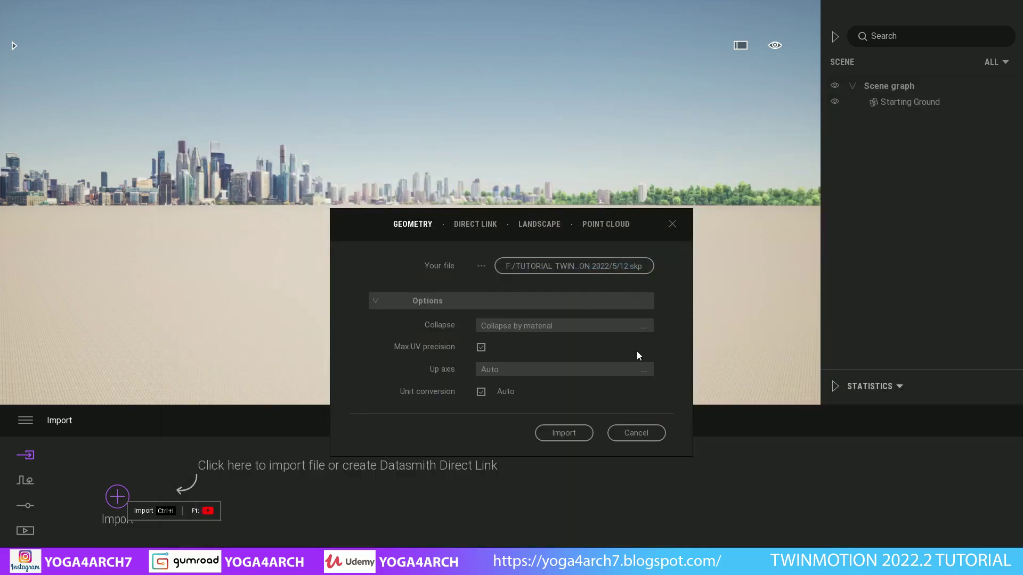
pyautogui.click(558, 436)
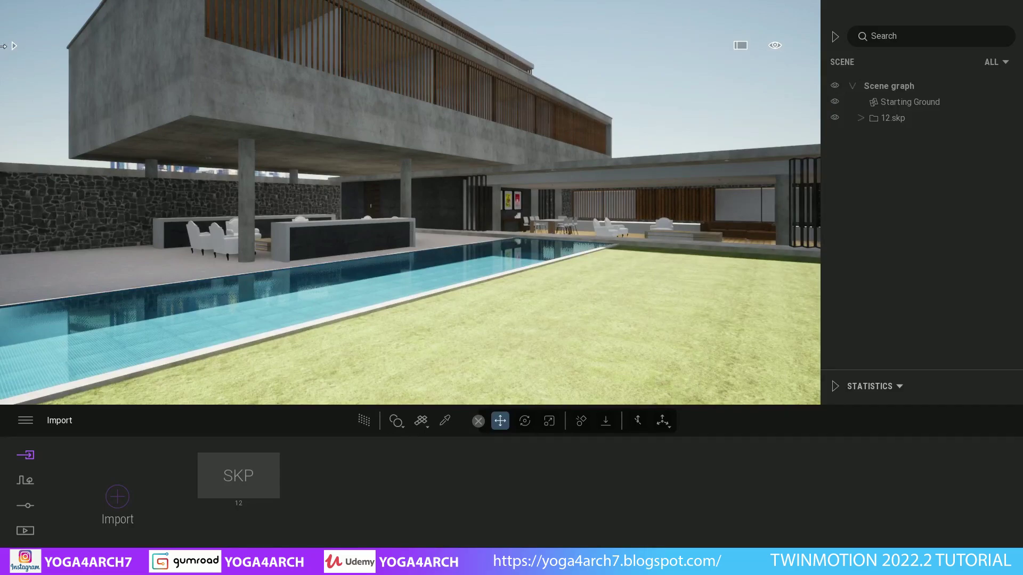
# Restore the library and create a new image shot, Image1, from the current view
pyautogui.click(15, 46)
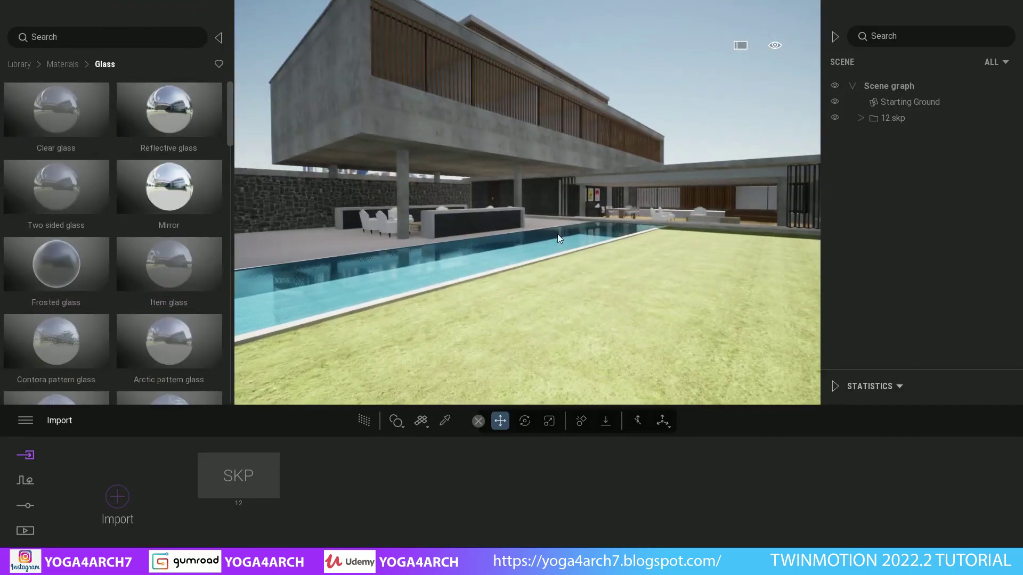
pyautogui.click(25, 531)
pyautogui.click(197, 505)
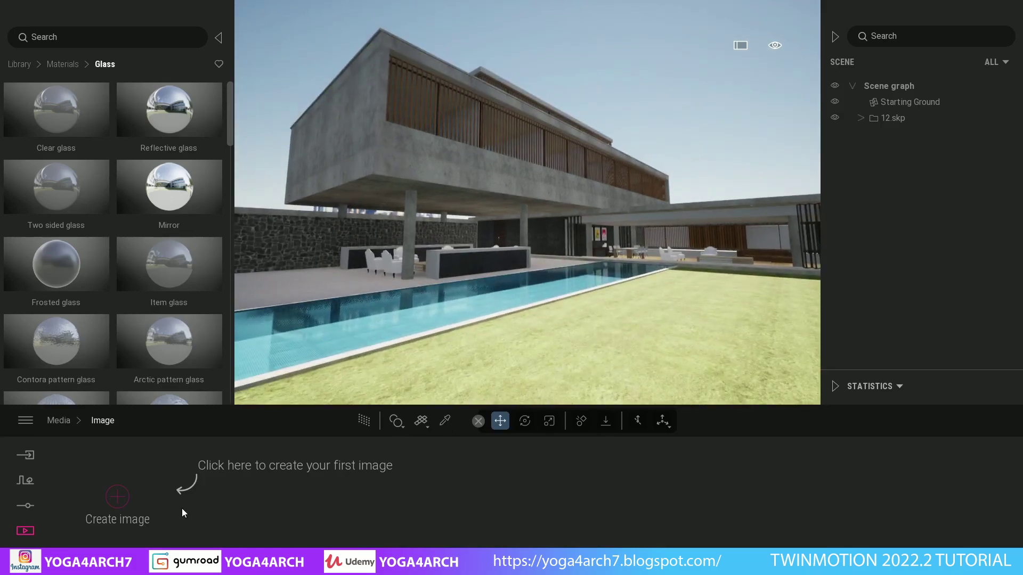
pyautogui.click(116, 498)
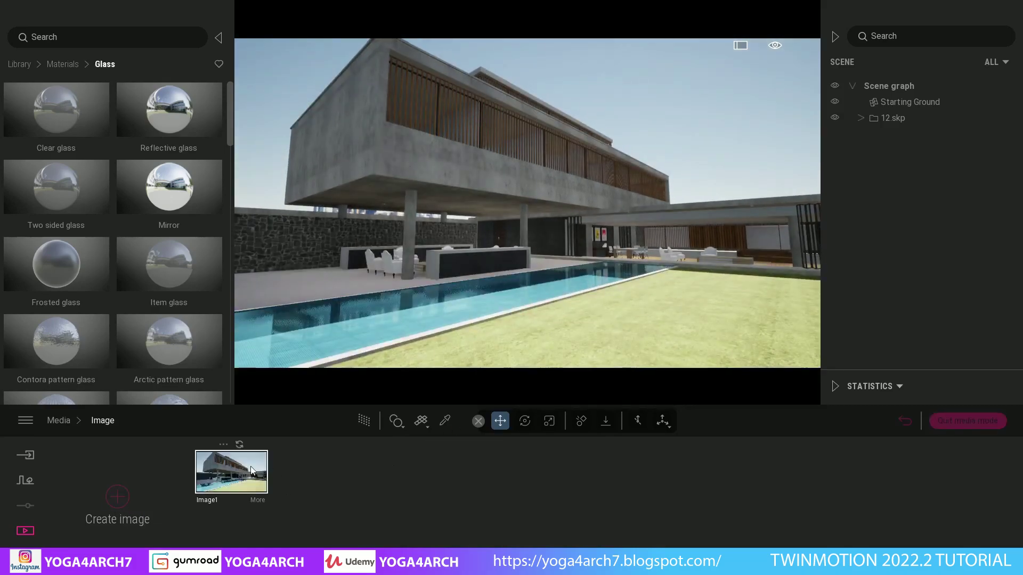
# Turn on Parallelism in Image1's camera settings and set focal length to 20mm
pyautogui.click(258, 500)
pyautogui.click(743, 503)
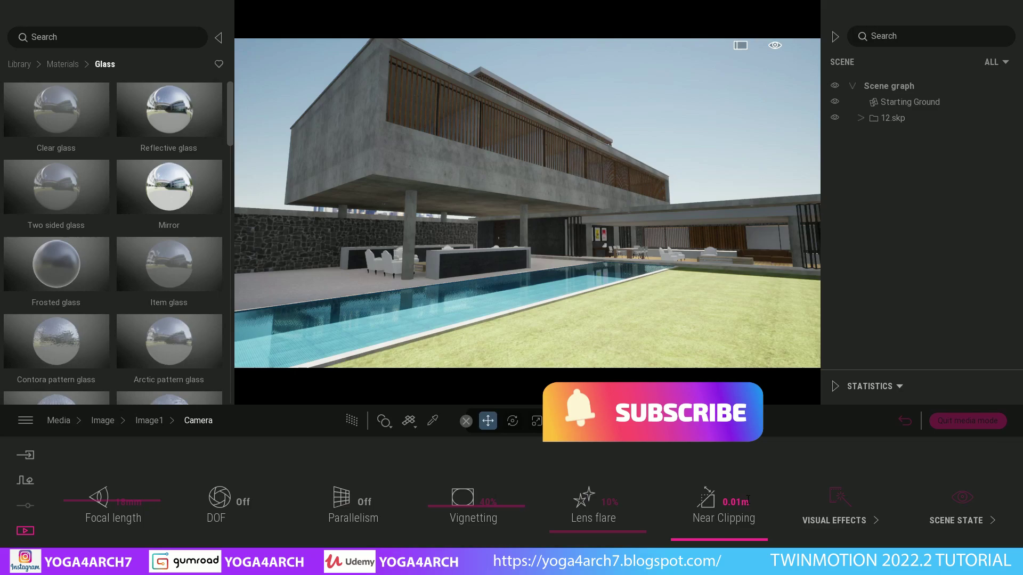
pyautogui.click(363, 502)
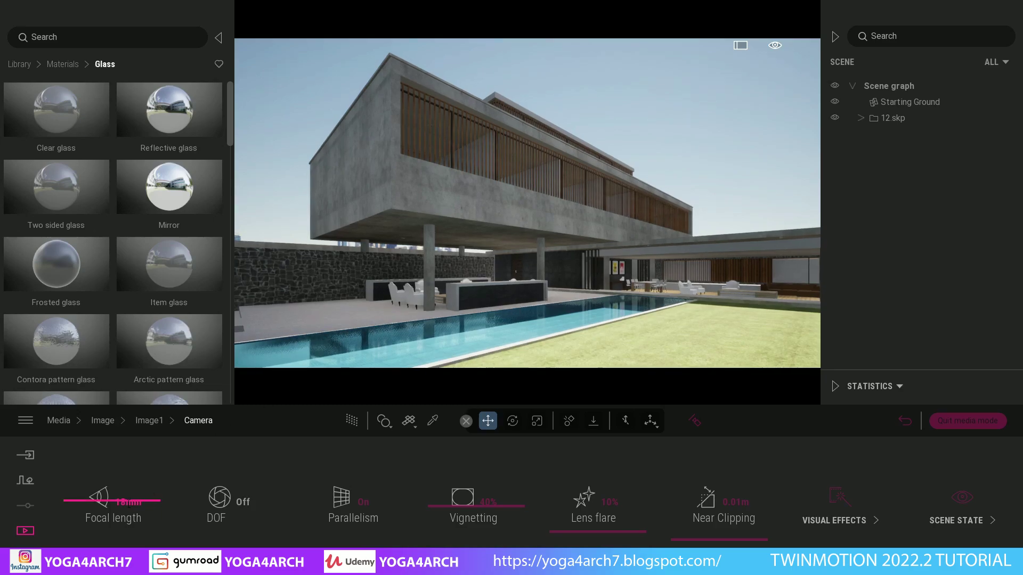
pyautogui.moveTo(186, 502); pyautogui.dragTo(193, 502)
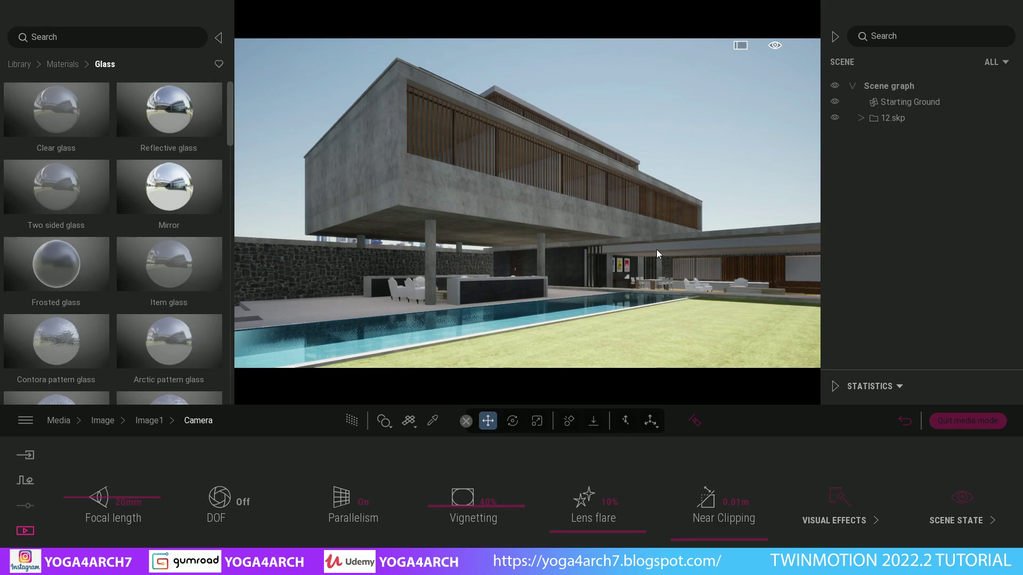
# Tilt, move and turn the Image1 camera to reframe the villa
pyautogui.moveTo(656, 249); pyautogui.dragTo(656, 234, button='right')
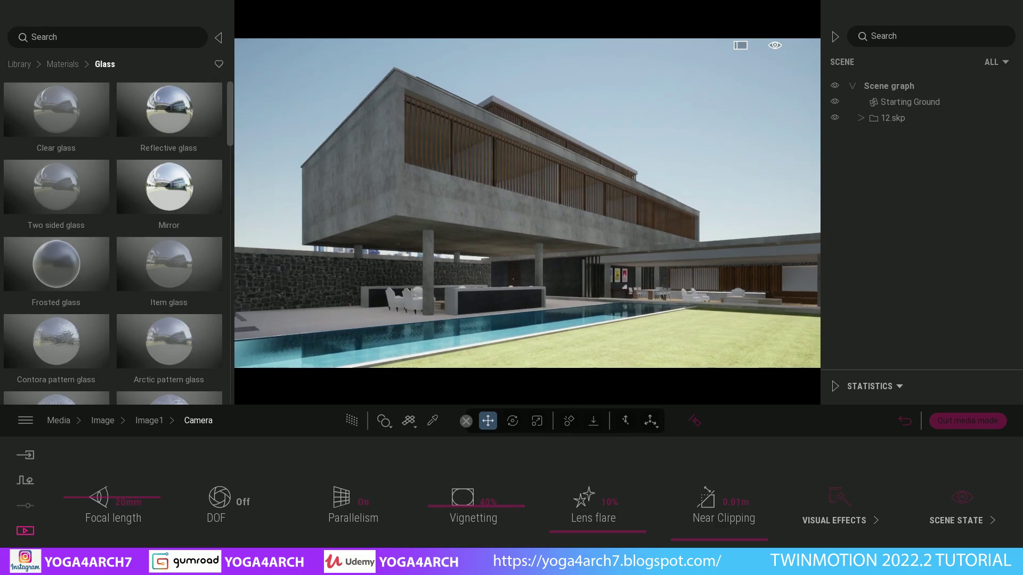
pyautogui.press('Left')
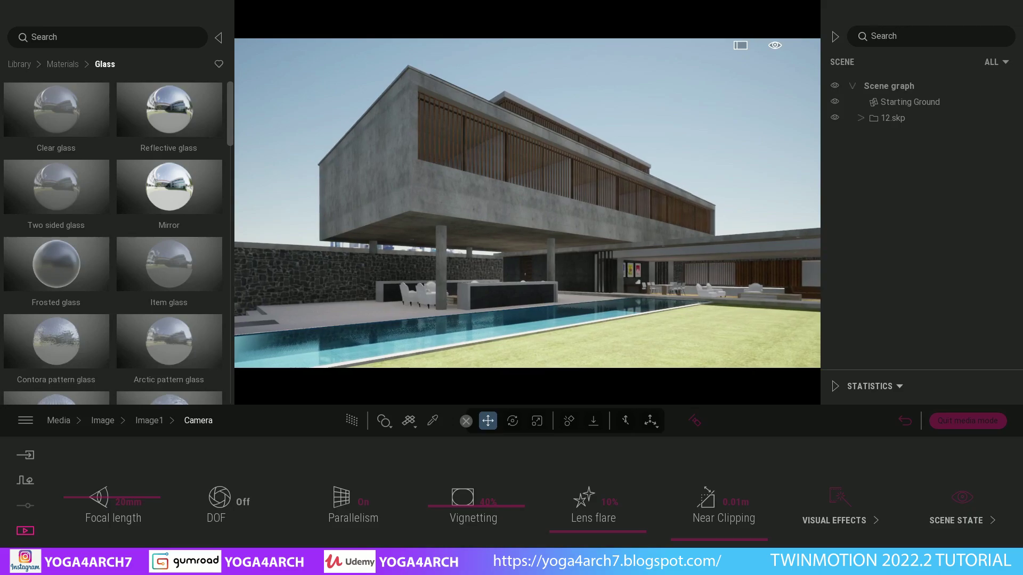
pyautogui.press('Right')
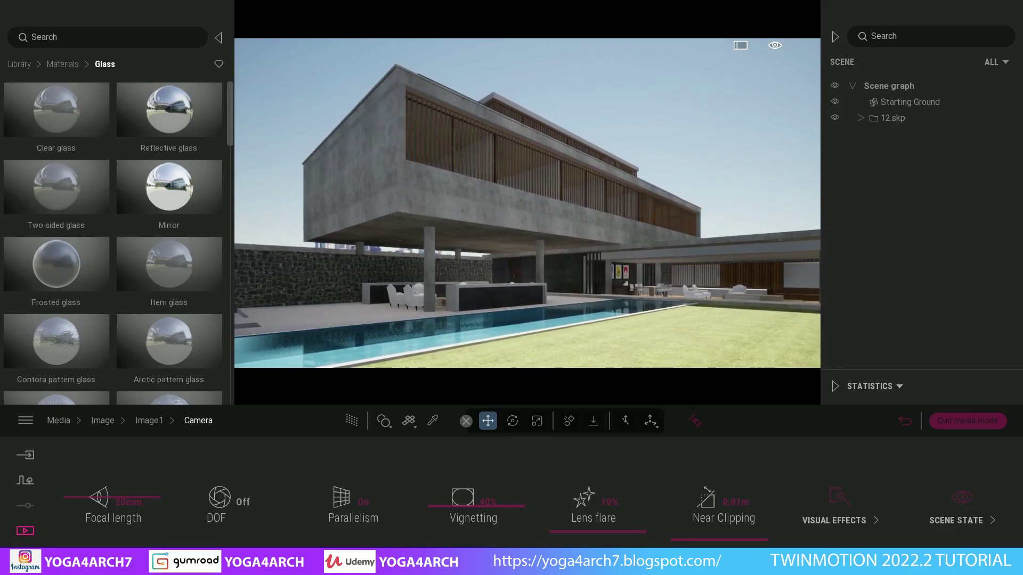
pyautogui.moveTo(659, 259); pyautogui.dragTo(653, 260, button='right')
pyautogui.click(103, 420)
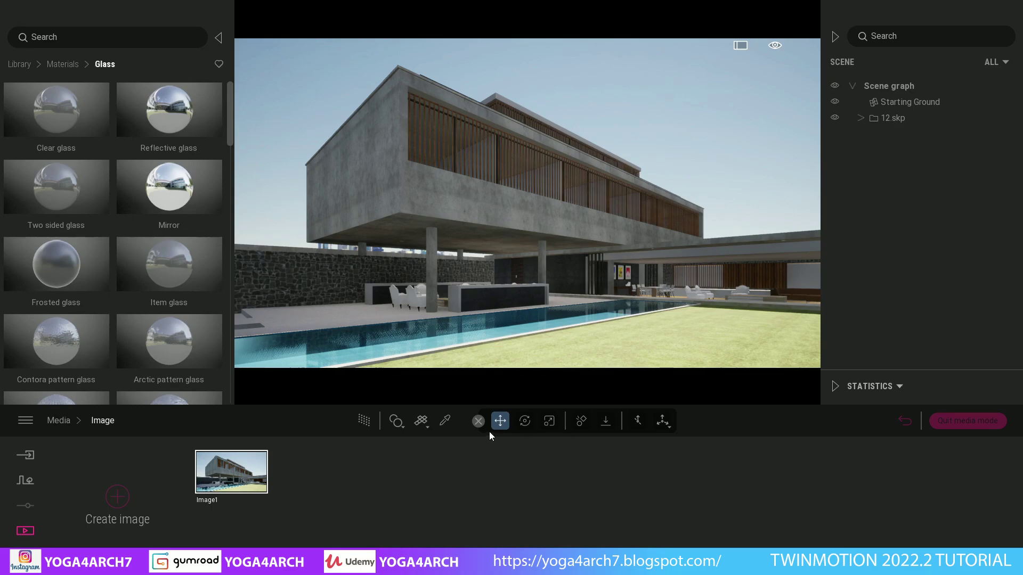
# Raise the building concrete's reflection to 43%
pyautogui.click(404, 196)
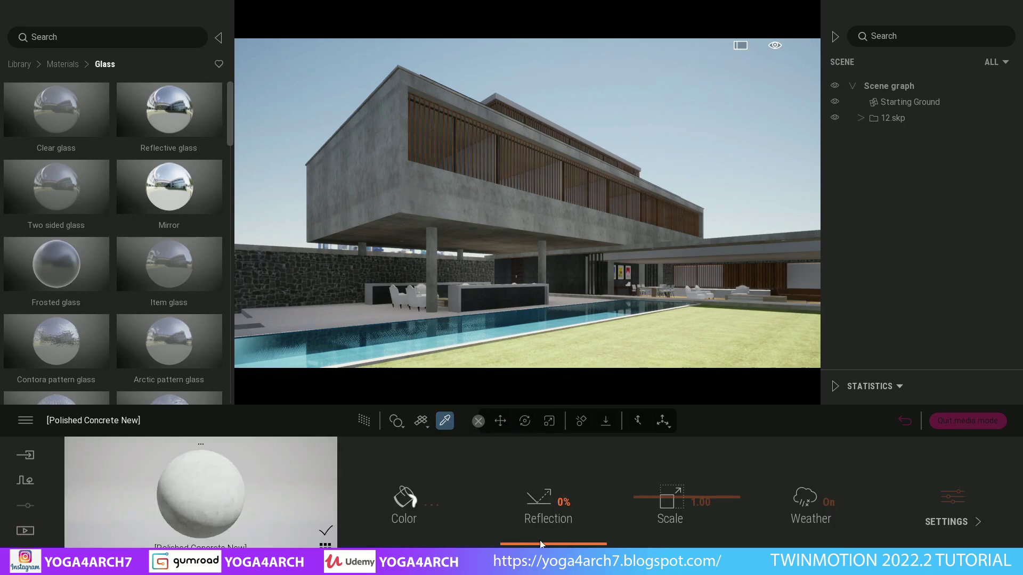
pyautogui.moveTo(540, 544); pyautogui.dragTo(559, 497)
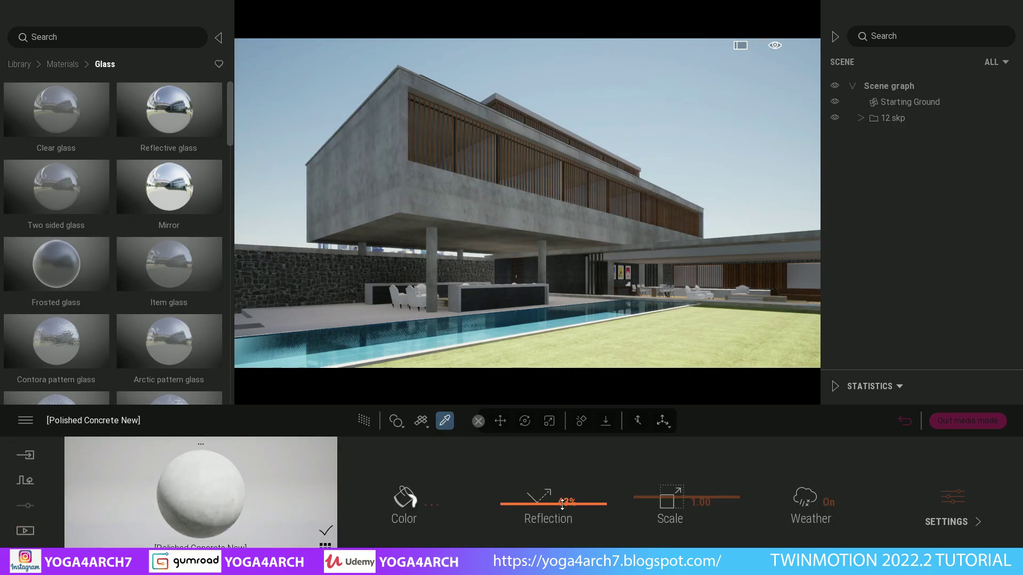
pyautogui.scroll(5, 517, 318)
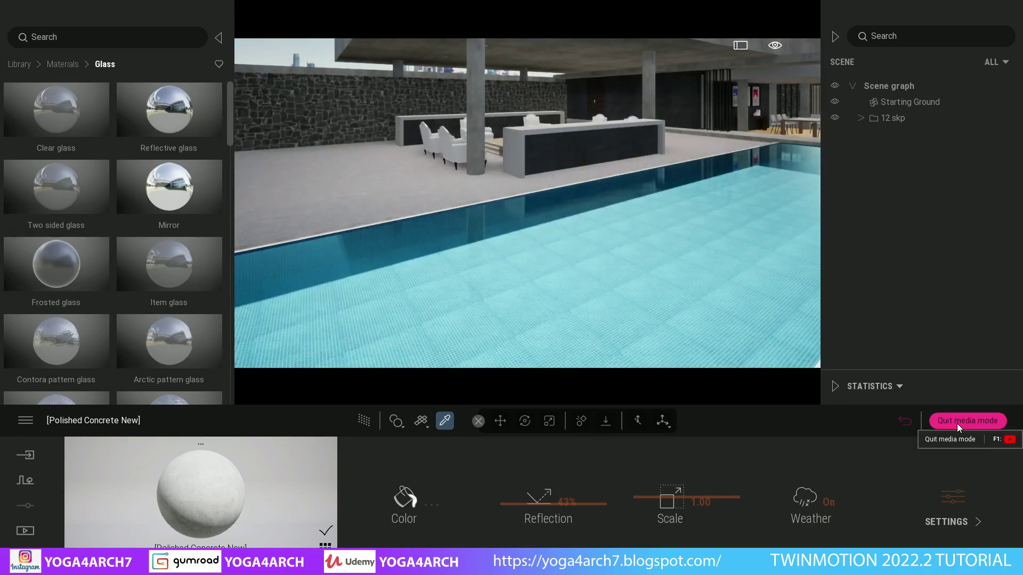
# Leave image mode and try Cement tiles 4, then Cement tiles 3, on the terrace floor
pyautogui.click(958, 424)
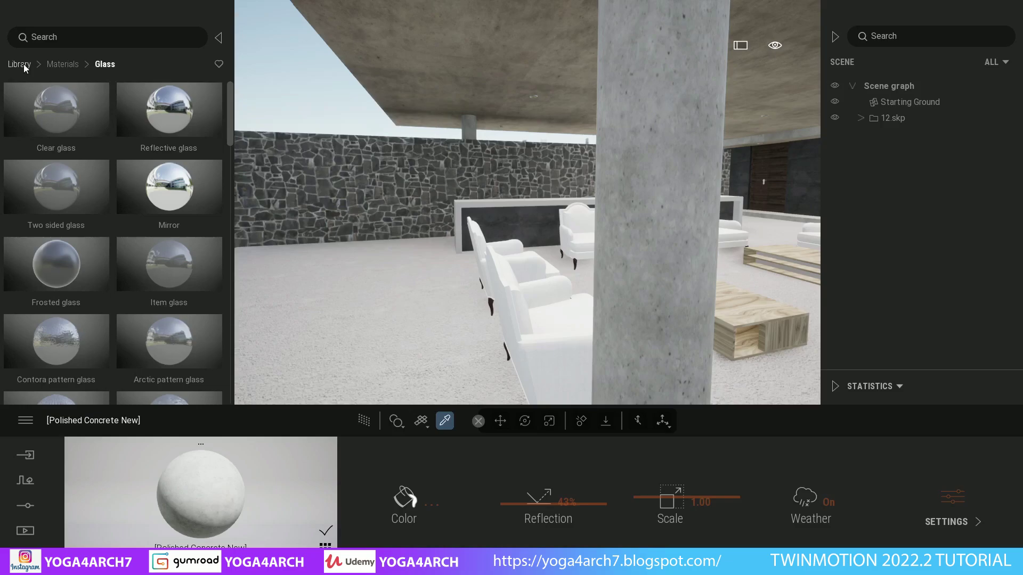
pyautogui.click(19, 63)
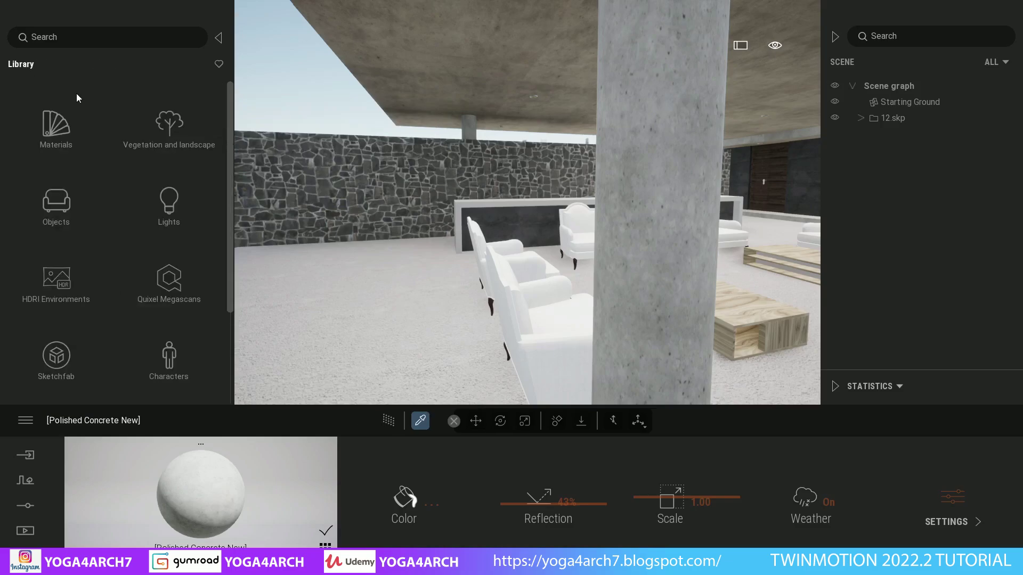
pyautogui.click(58, 130)
pyautogui.scroll(-1, 162, 166)
pyautogui.scroll(-1, 166, 186)
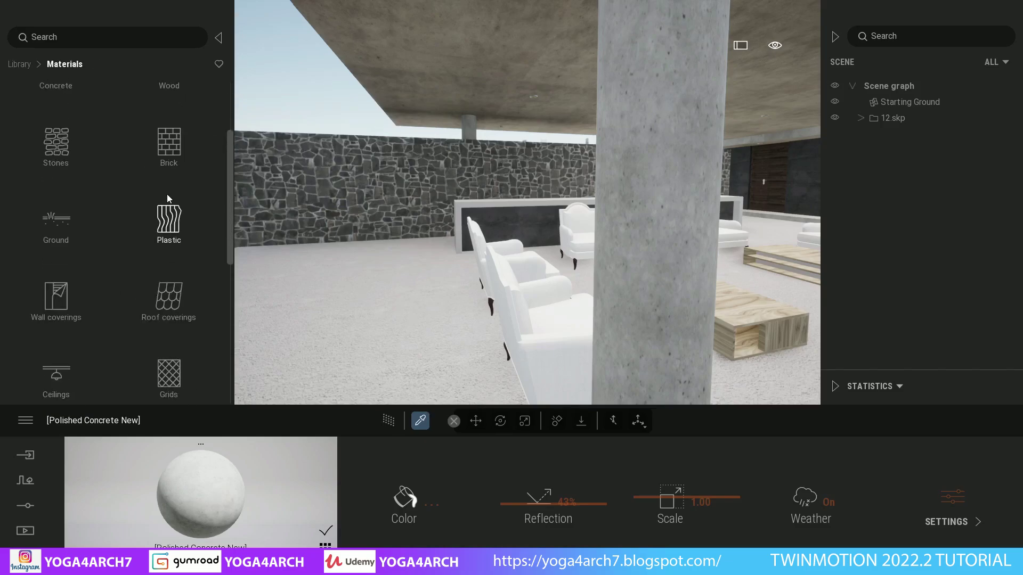
pyautogui.scroll(-2, 169, 197)
pyautogui.scroll(-2, 170, 200)
pyautogui.click(171, 215)
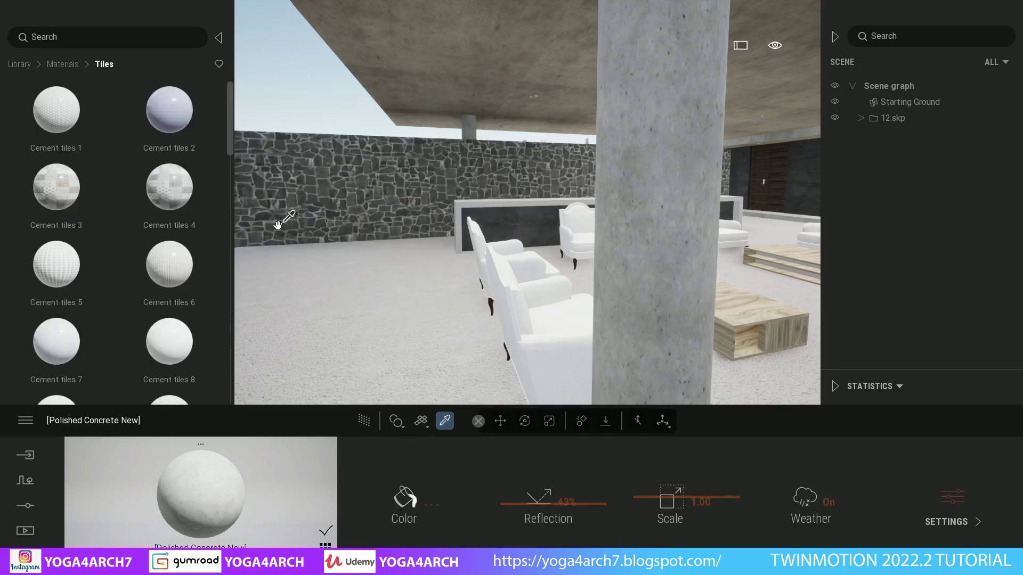
pyautogui.moveTo(165, 195); pyautogui.dragTo(356, 318)
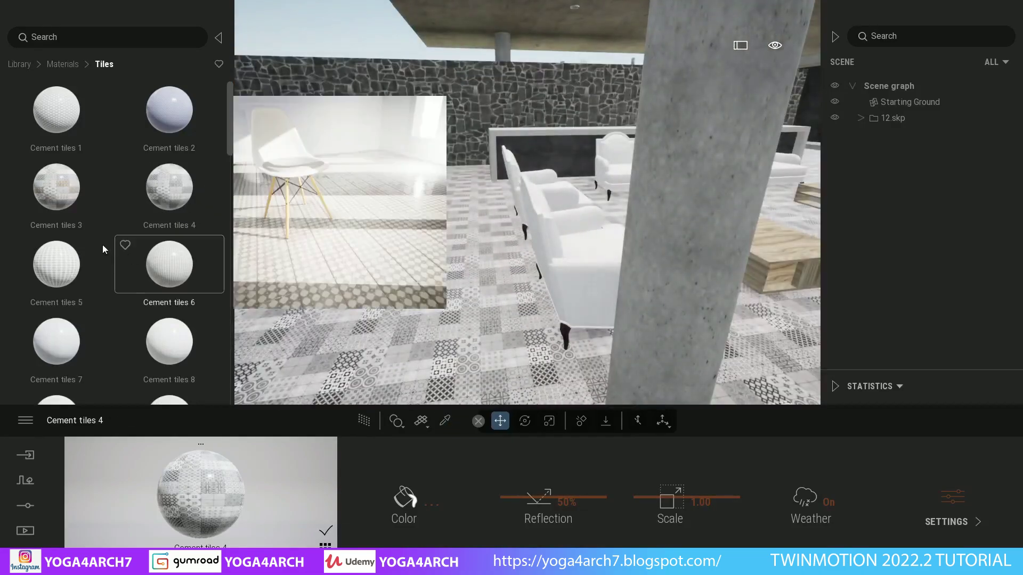
pyautogui.moveTo(169, 186); pyautogui.dragTo(395, 306)
# Replace the terrace floor with Ceramic tiles 1 at scale 4.38
pyautogui.scroll(-5, 138, 246)
pyautogui.moveTo(146, 243)
pyautogui.mouseDown()
pyautogui.moveTo(361, 341)
pyautogui.moveTo(320, 341)
pyautogui.mouseUp()
pyautogui.moveTo(646, 471); pyautogui.dragTo(647, 480)
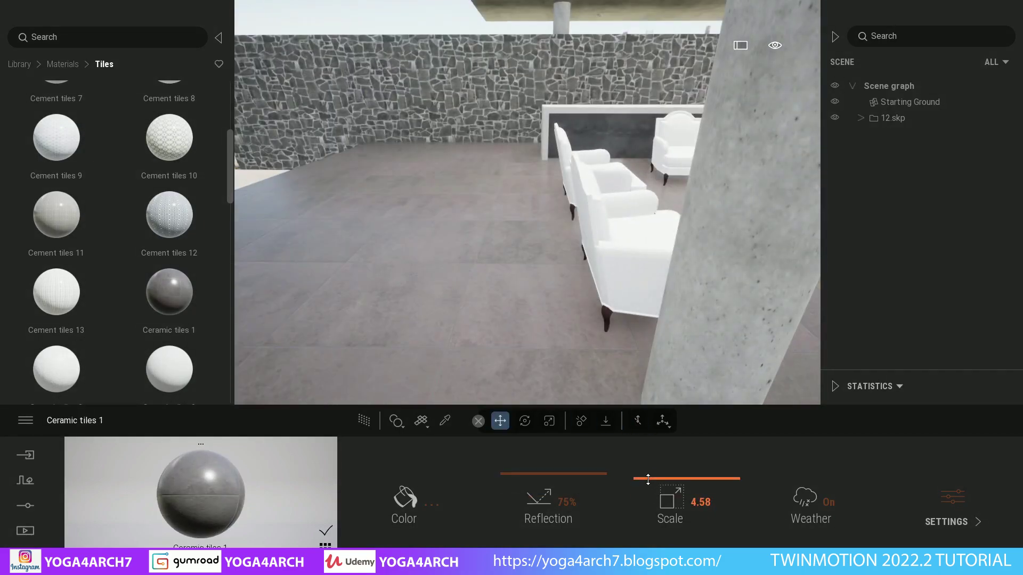
# Apply Mult 01 D wood to the low lounge tables
pyautogui.click(62, 64)
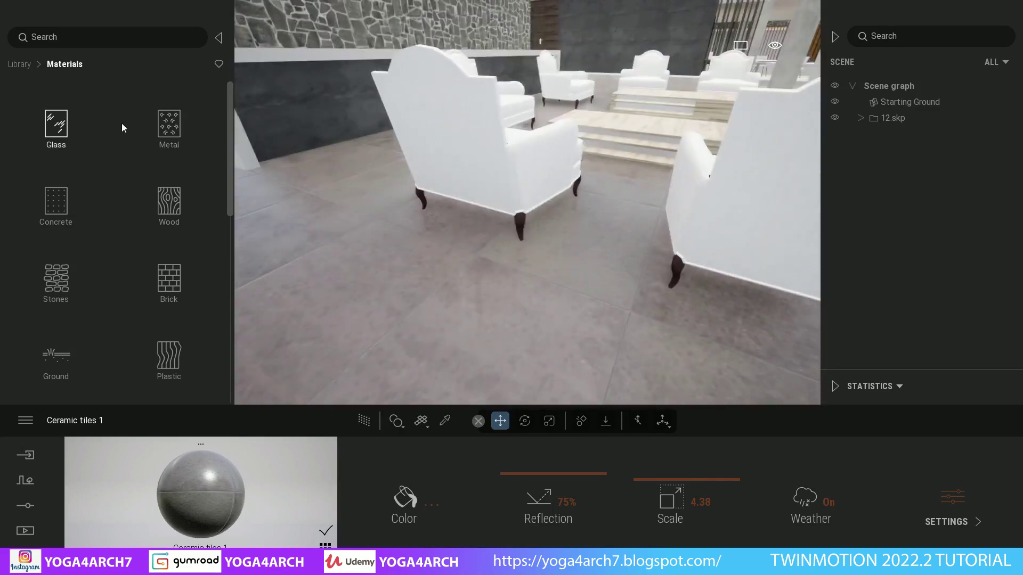
pyautogui.click(169, 202)
pyautogui.scroll(-3, 155, 194)
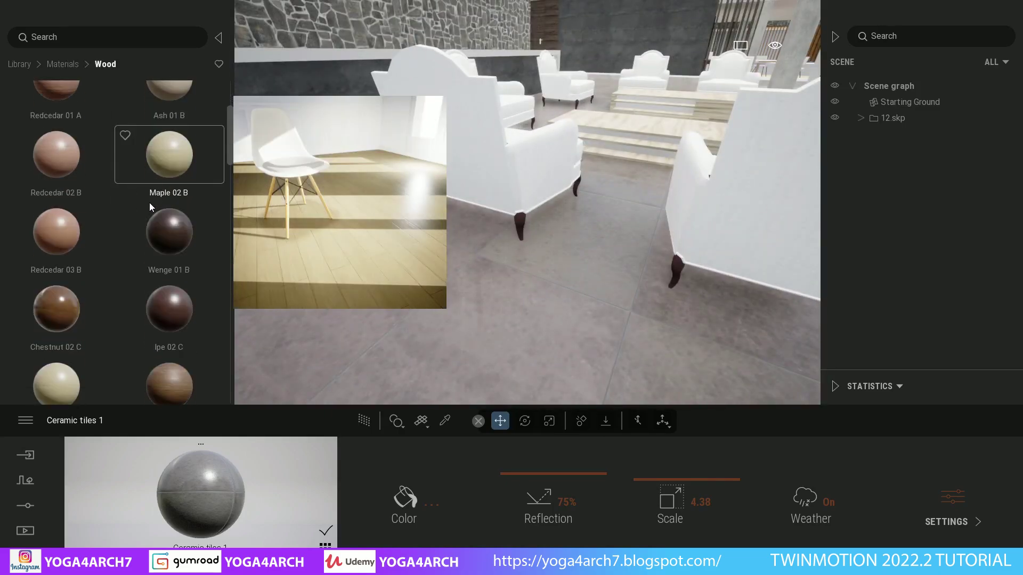
pyautogui.moveTo(178, 324); pyautogui.dragTo(519, 225)
pyautogui.scroll(-2, 156, 250)
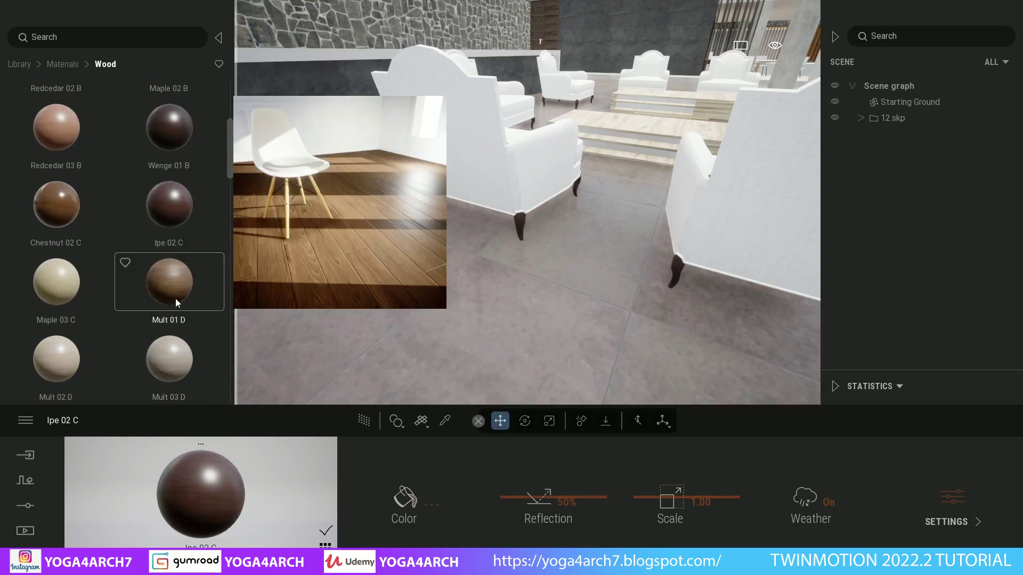
pyautogui.moveTo(175, 298)
pyautogui.mouseDown()
pyautogui.moveTo(627, 131)
pyautogui.moveTo(465, 254)
pyautogui.mouseUp()
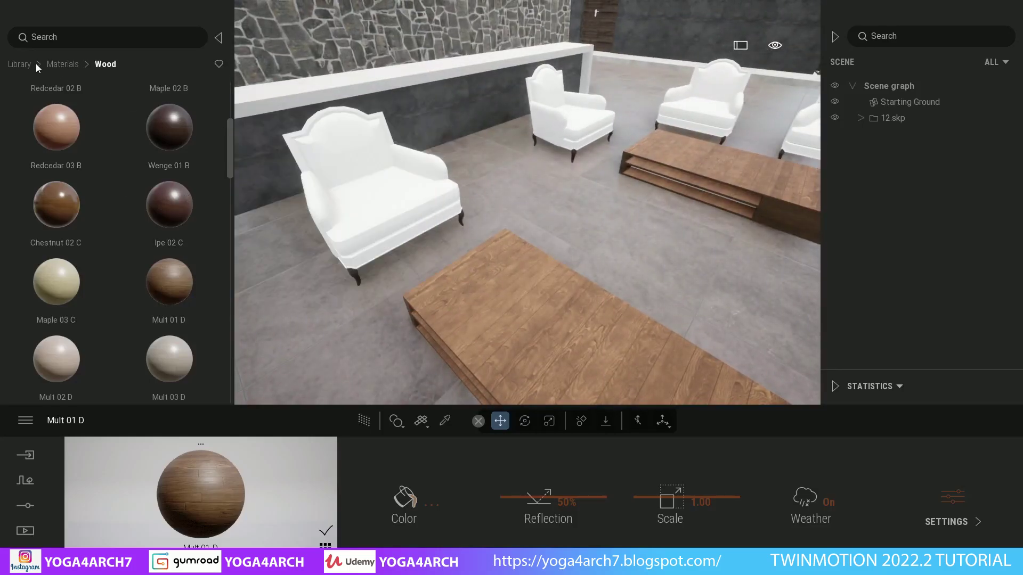
pyautogui.click(20, 64)
pyautogui.click(49, 128)
# Apply Padded leather 01 to the armchairs and enlarge its pattern
pyautogui.scroll(-2, 131, 184)
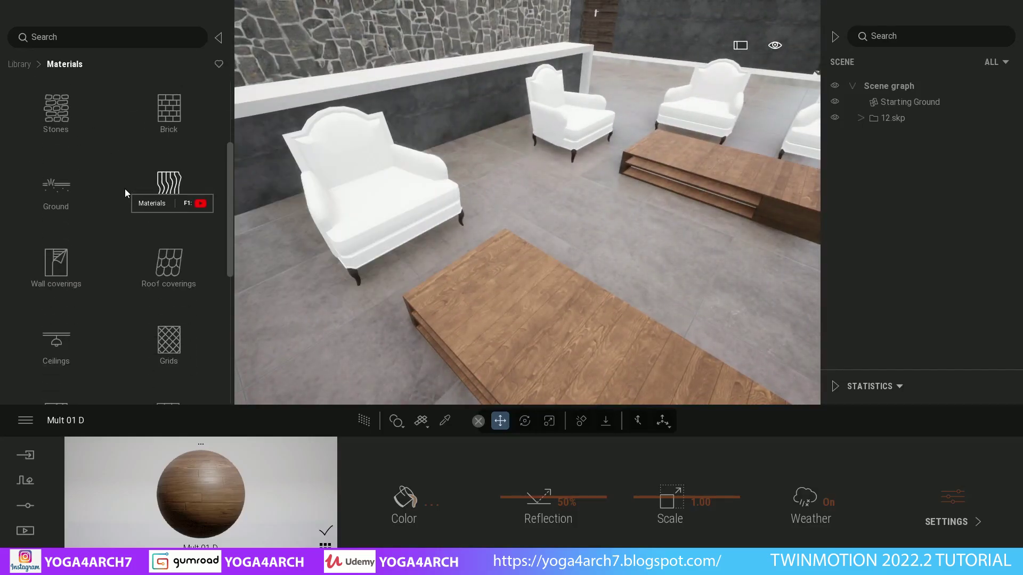
pyautogui.scroll(-2, 125, 189)
pyautogui.click(168, 308)
pyautogui.moveTo(169, 265)
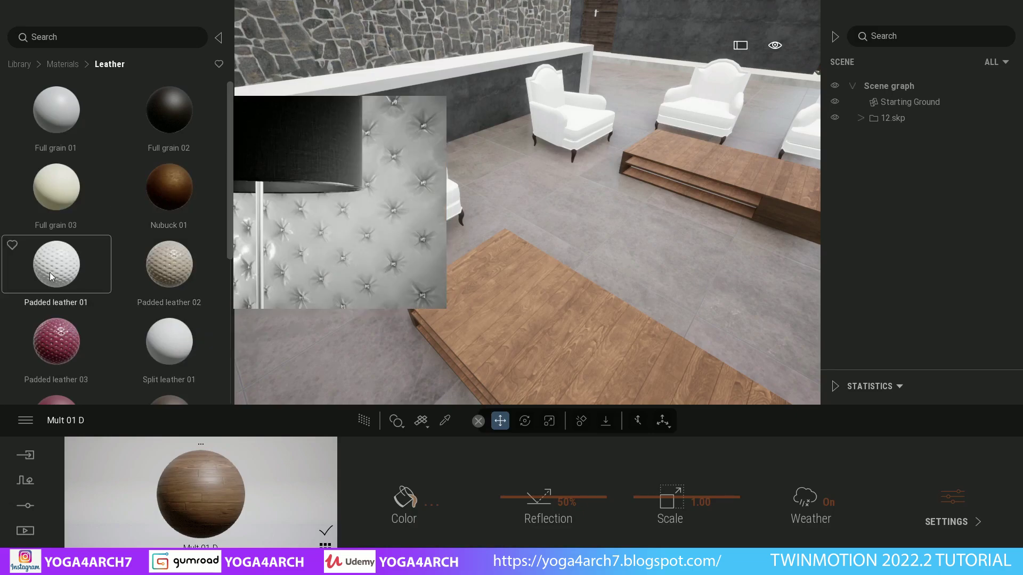
pyautogui.moveTo(49, 273)
pyautogui.mouseDown()
pyautogui.moveTo(414, 178)
pyautogui.moveTo(454, 180)
pyautogui.mouseUp()
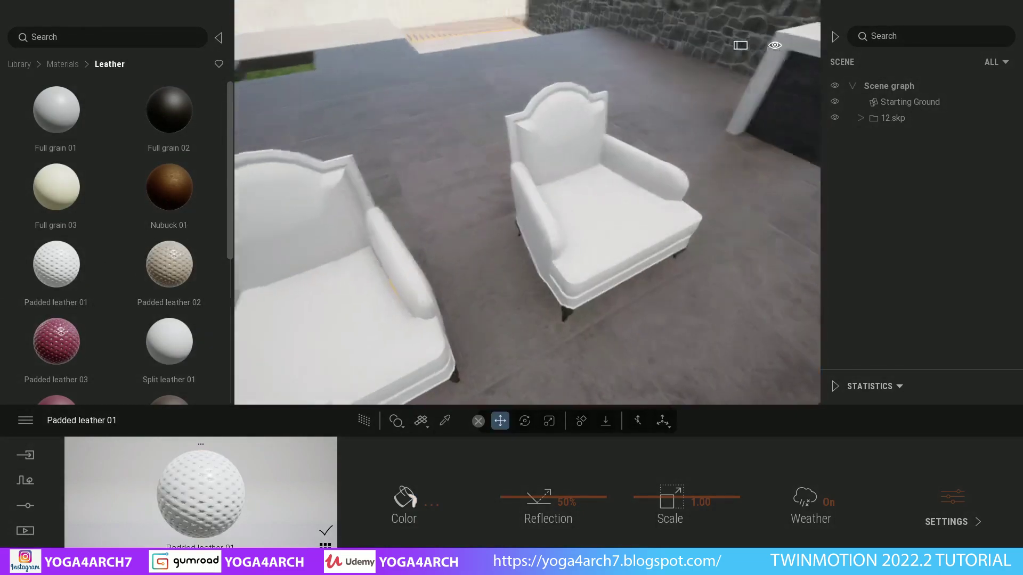
pyautogui.scroll(-1, 150, 238)
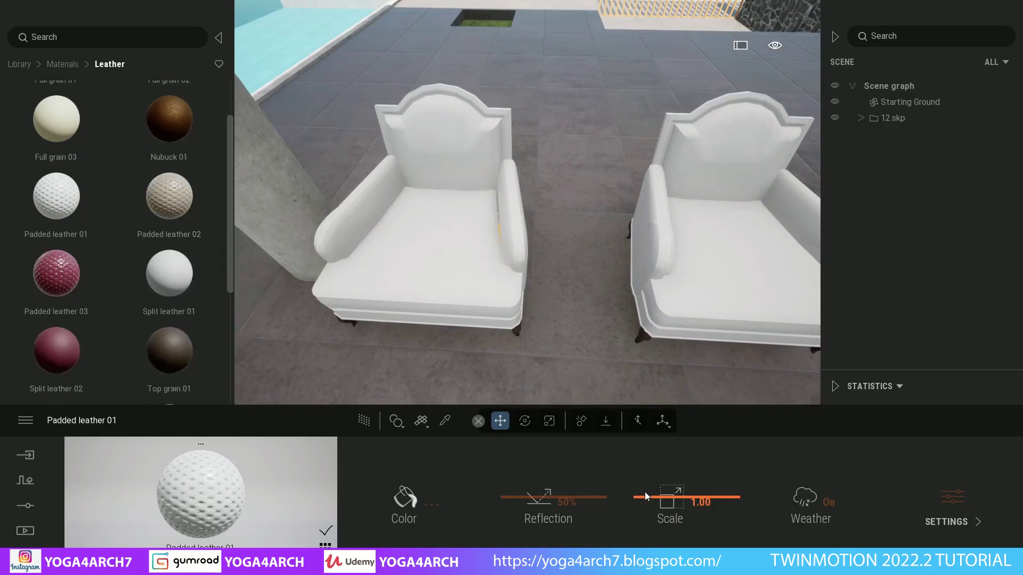
pyautogui.moveTo(646, 496)
pyautogui.mouseDown()
pyautogui.moveTo(661, 467)
pyautogui.moveTo(664, 482)
pyautogui.moveTo(681, 421)
pyautogui.moveTo(683, 474)
pyautogui.mouseUp()
# Try cream Full grain 03 and dark brown Nubuck 01 on the armchairs, keeping Full grain 03
pyautogui.scroll(-2, 190, 254)
pyautogui.scroll(-2, 190, 254)
pyautogui.scroll(-1, 189, 254)
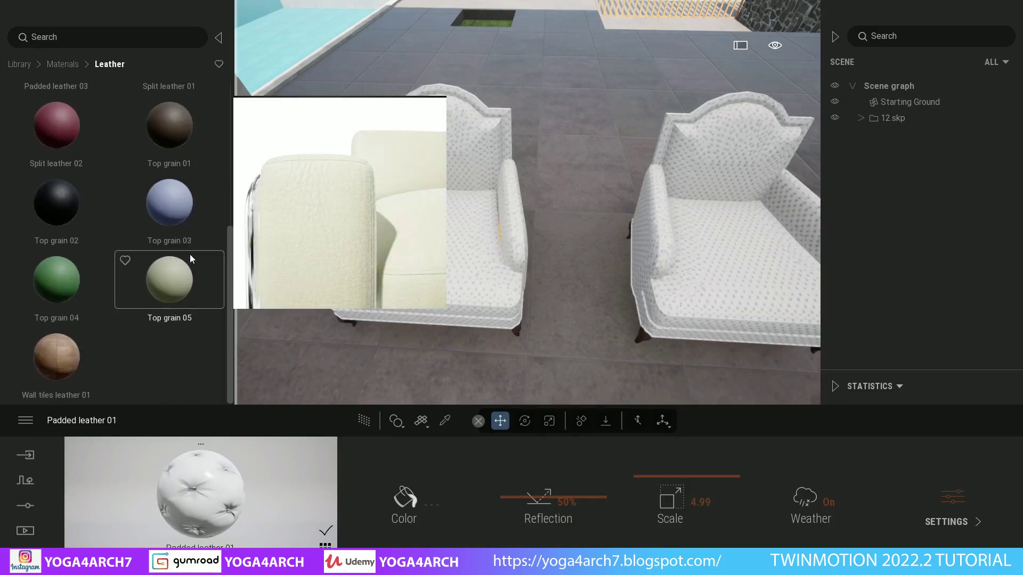
pyautogui.scroll(3, 184, 252)
pyautogui.scroll(3, 185, 252)
pyautogui.moveTo(56, 189); pyautogui.dragTo(391, 212)
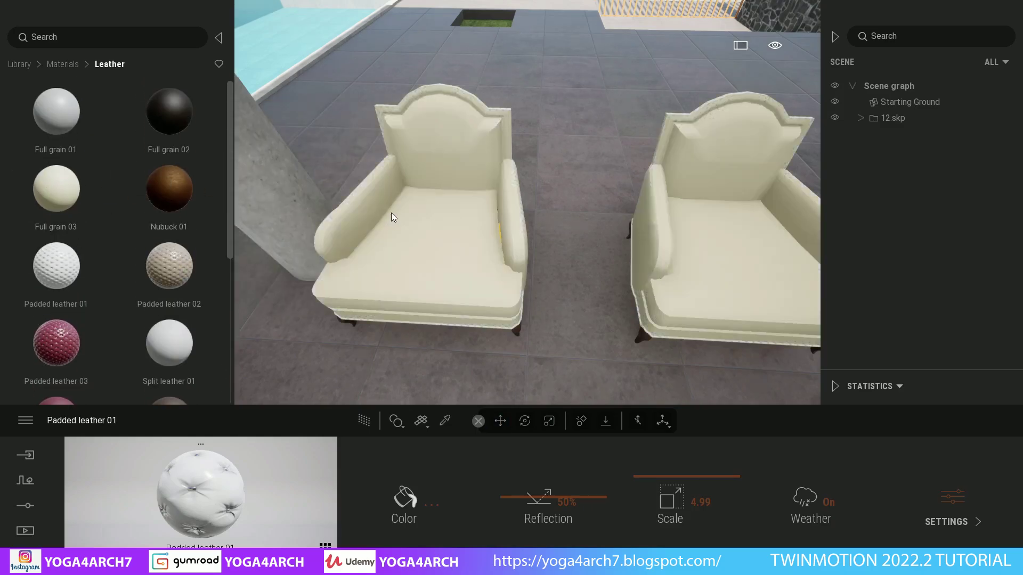
pyautogui.moveTo(185, 200); pyautogui.dragTo(405, 251)
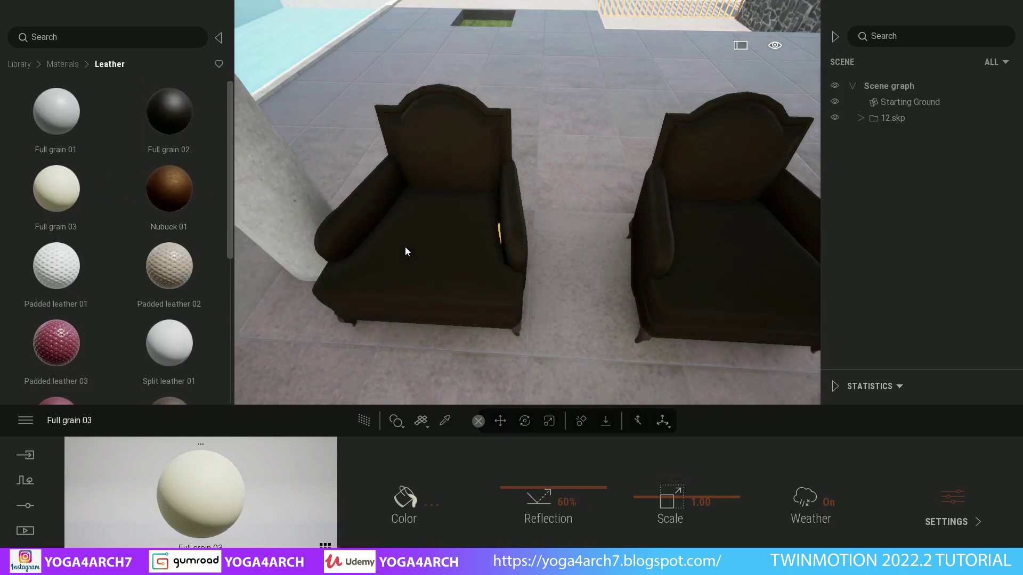
pyautogui.moveTo(107, 187); pyautogui.dragTo(422, 238)
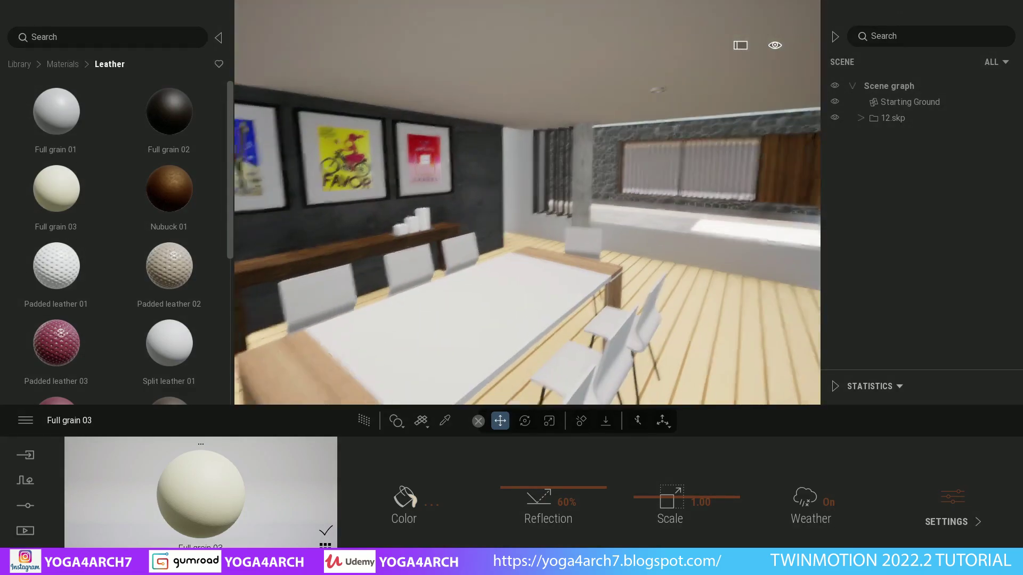
# Test Clear glass on the dining table, then undo it to keep the white finish
pyautogui.click(19, 64)
pyautogui.click(60, 132)
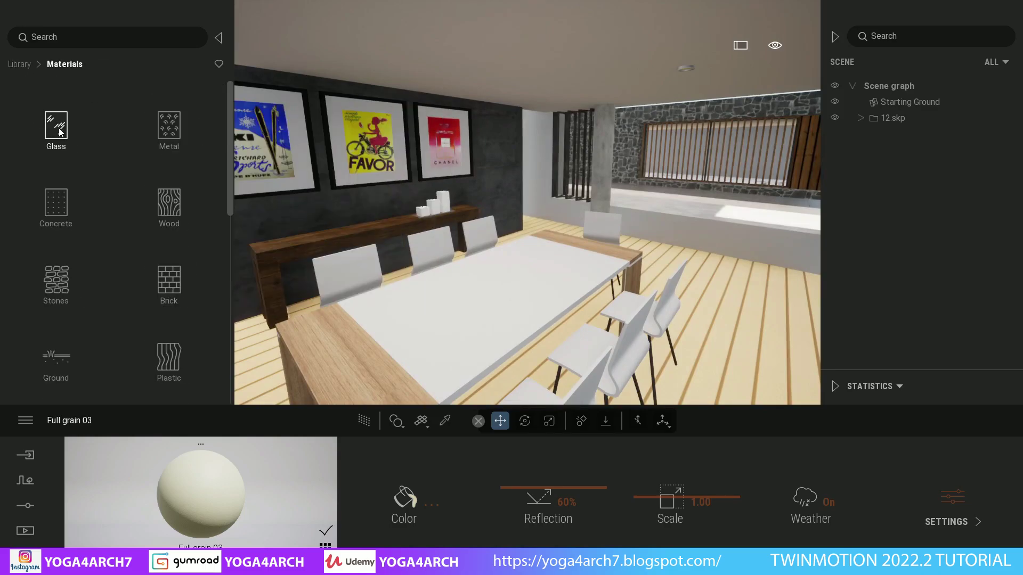
pyautogui.moveTo(55, 111); pyautogui.dragTo(527, 324)
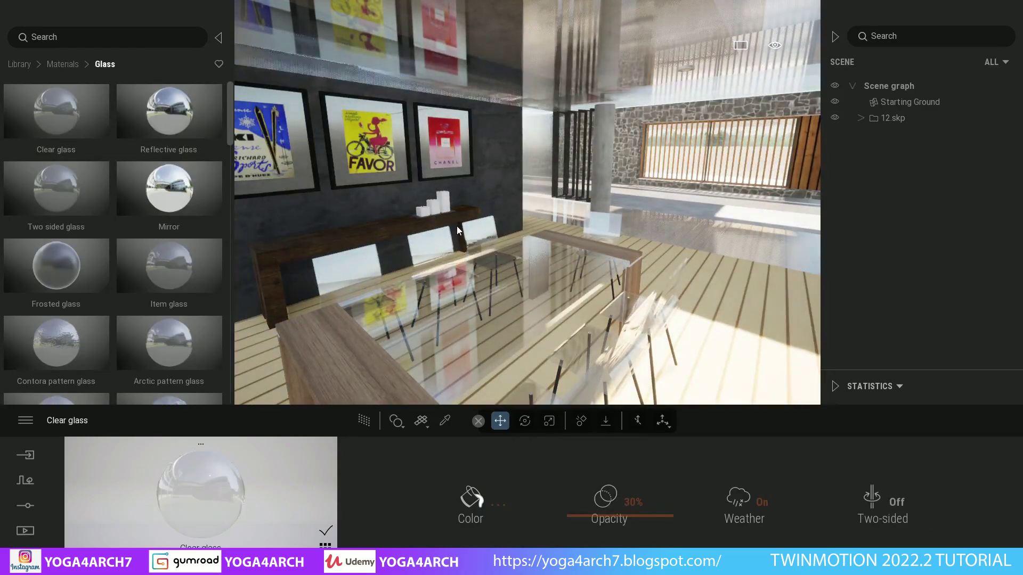
pyautogui.hotkey('ctrl', 'z')
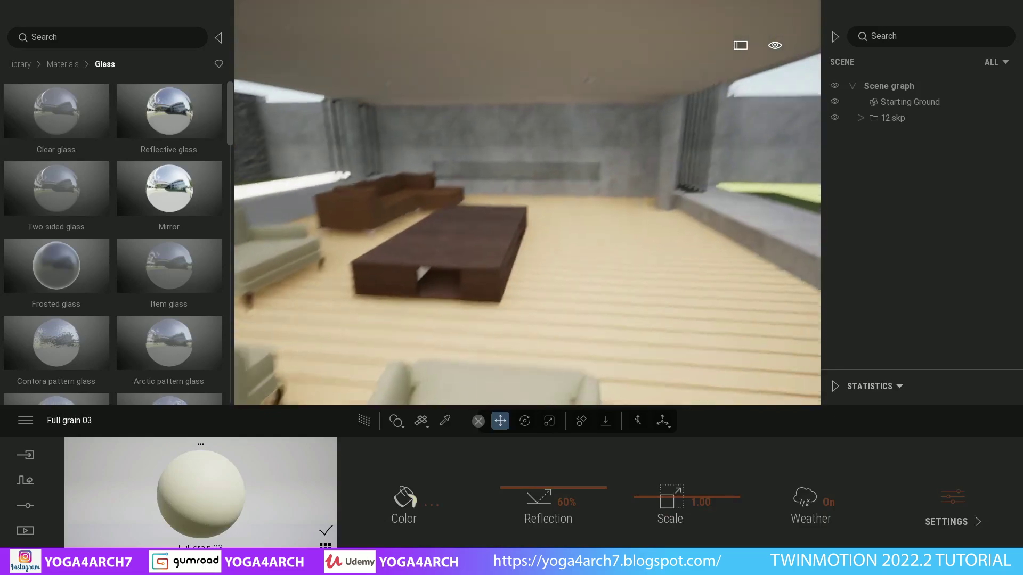
pyautogui.moveTo(455, 228); pyautogui.dragTo(498, 211)
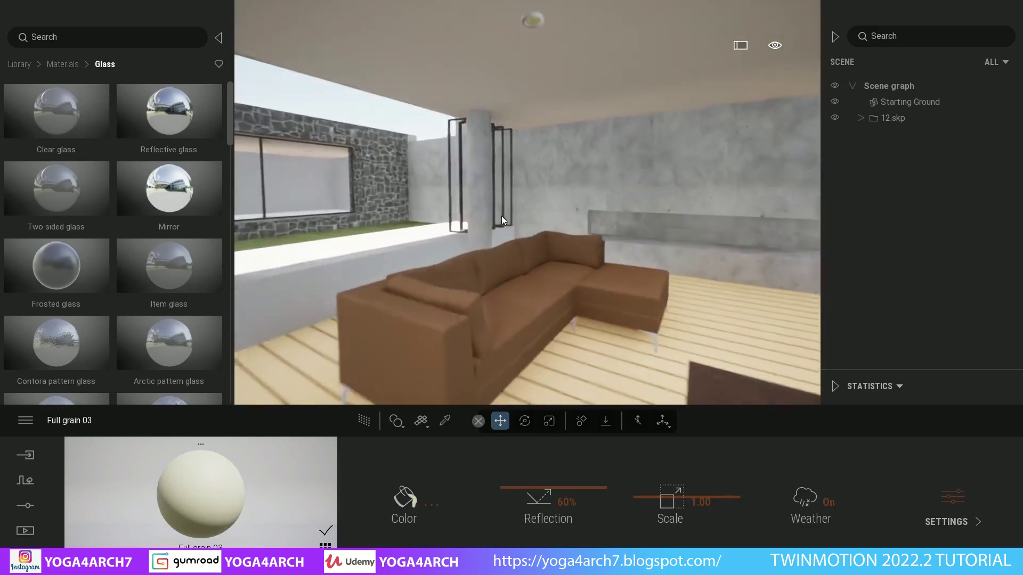
# Apply dark brown Nubuck 01 leather to the L-shaped sofa
pyautogui.click(62, 64)
pyautogui.scroll(-1, 176, 298)
pyautogui.click(175, 336)
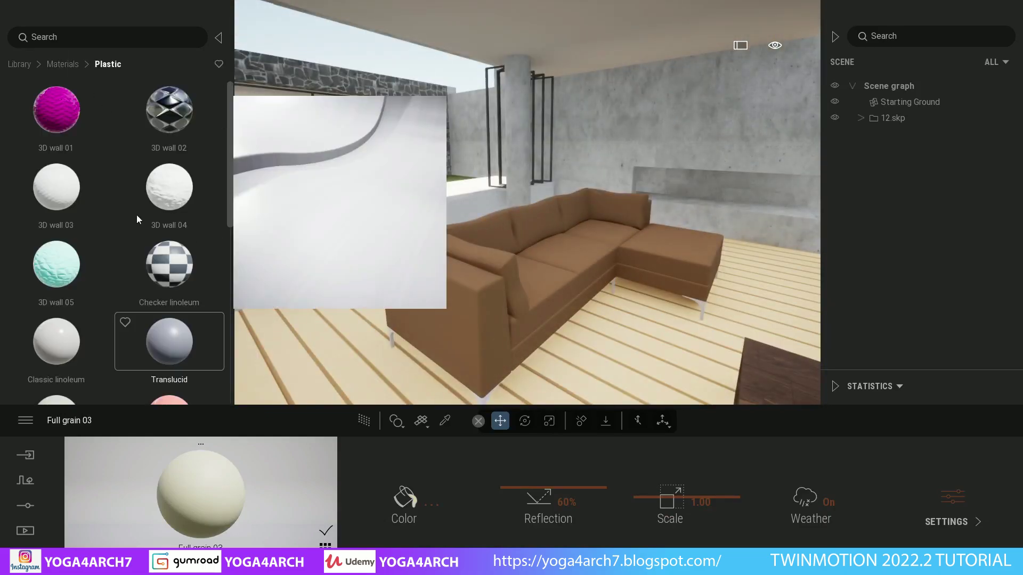
pyautogui.click(62, 63)
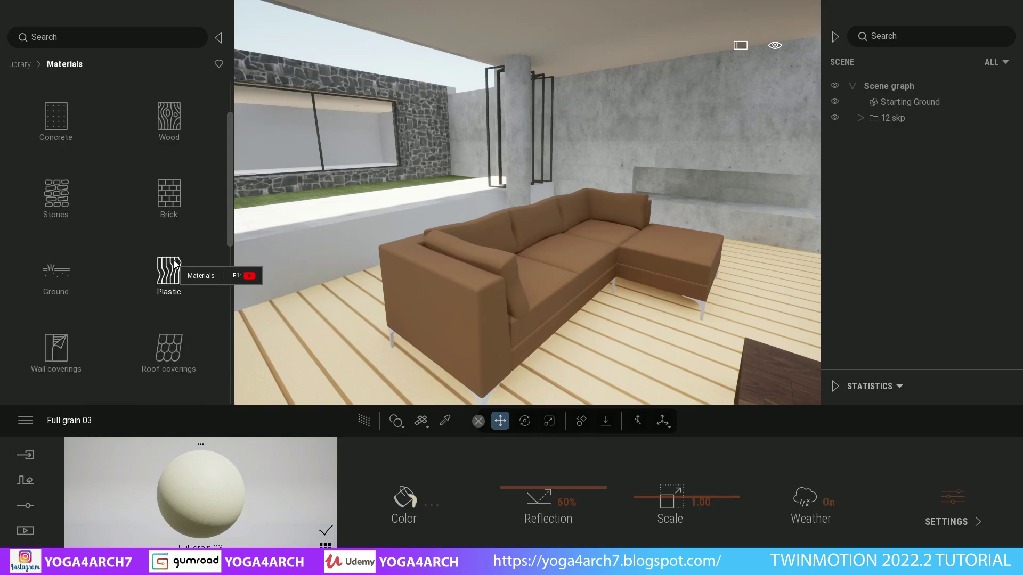
pyautogui.scroll(-1, 175, 267)
pyautogui.scroll(-1, 174, 272)
pyautogui.scroll(-1, 172, 282)
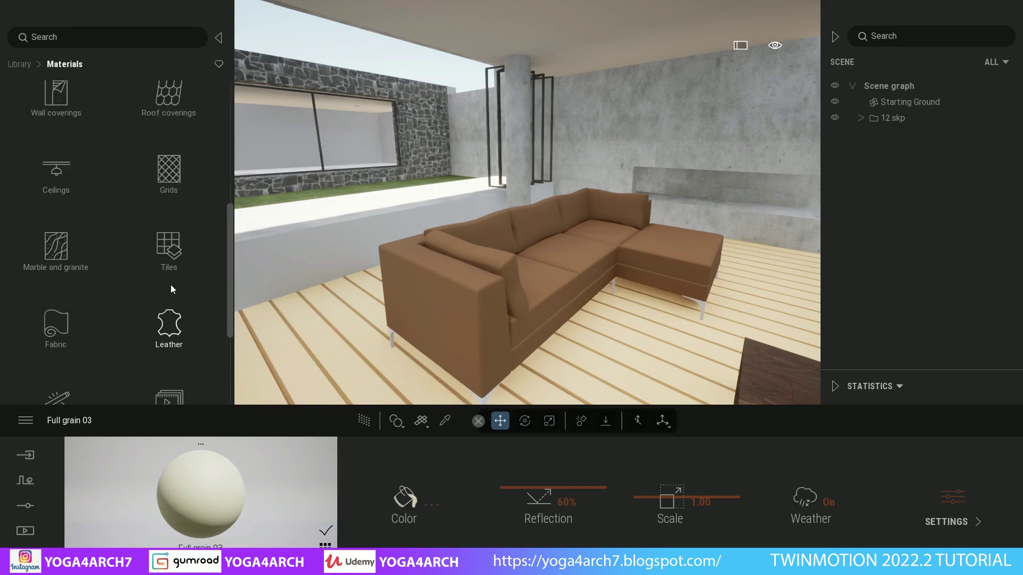
pyautogui.click(175, 329)
pyautogui.moveTo(179, 180); pyautogui.dragTo(525, 298)
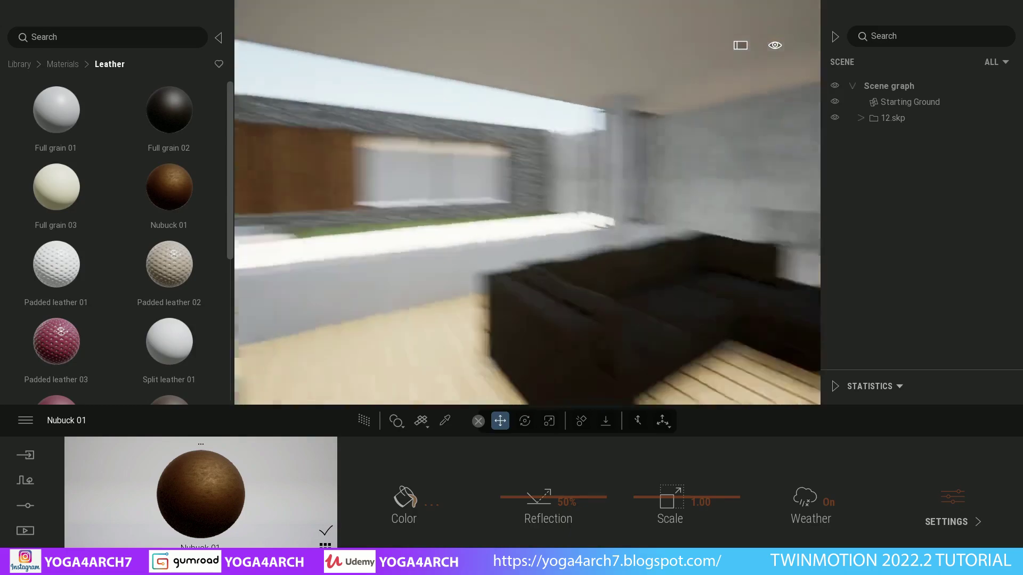
# Scroll the leather list and select the garden lawn
pyautogui.scroll(-3, 529, 306)
pyautogui.scroll(-3, 529, 292)
pyautogui.scroll(-3, 509, 265)
pyautogui.scroll(-2, 513, 264)
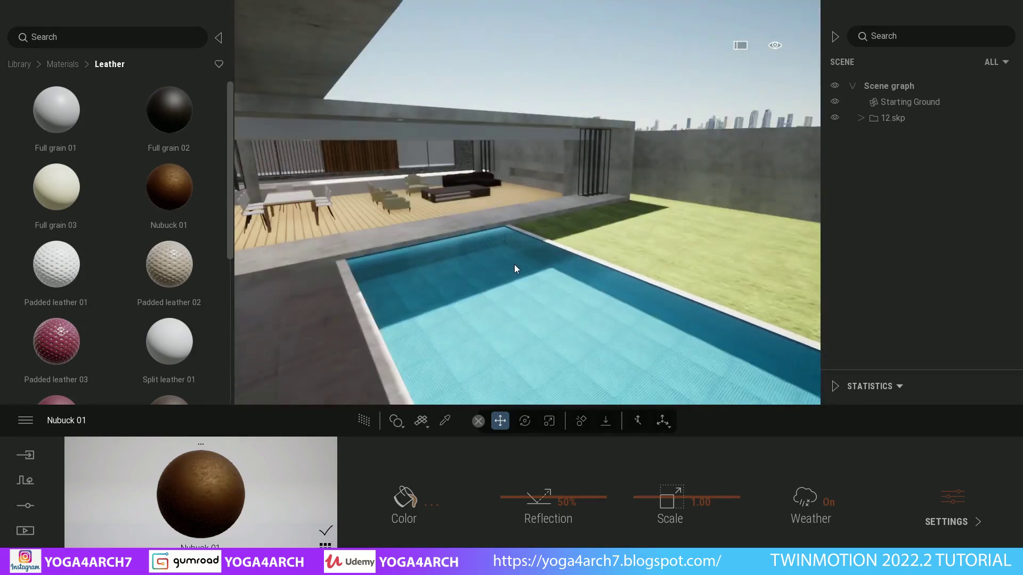
pyautogui.scroll(3, 541, 212)
pyautogui.scroll(2, 541, 212)
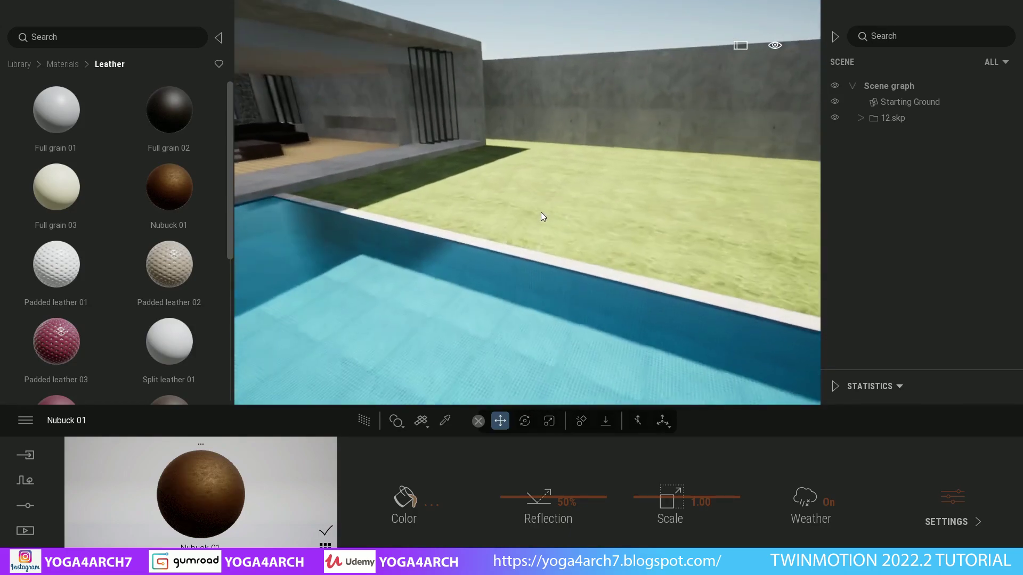
pyautogui.click(542, 212)
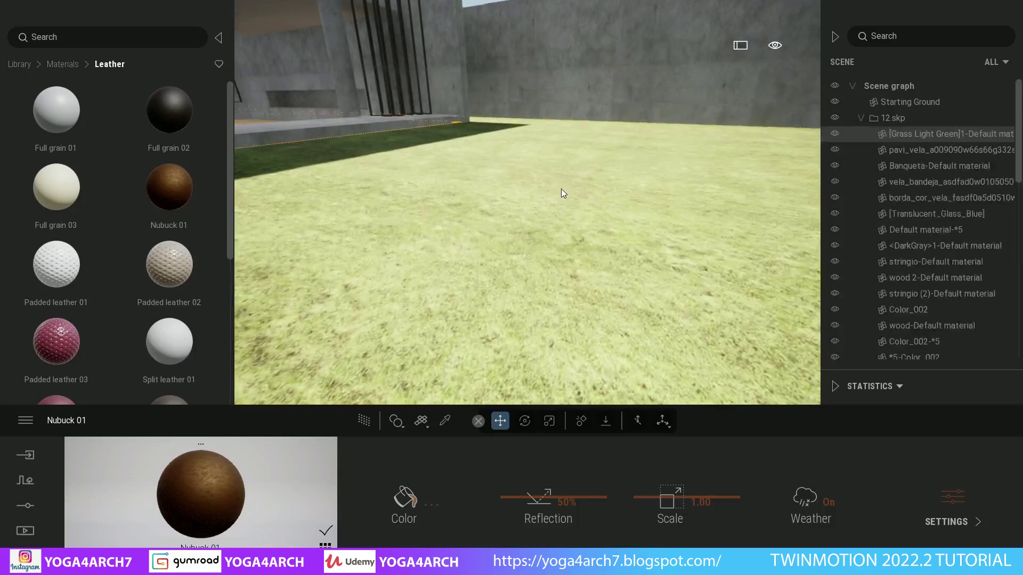
# Isolate the grass object and start Vegetation Paint from the Context tools
pyautogui.rightClick(925, 136)
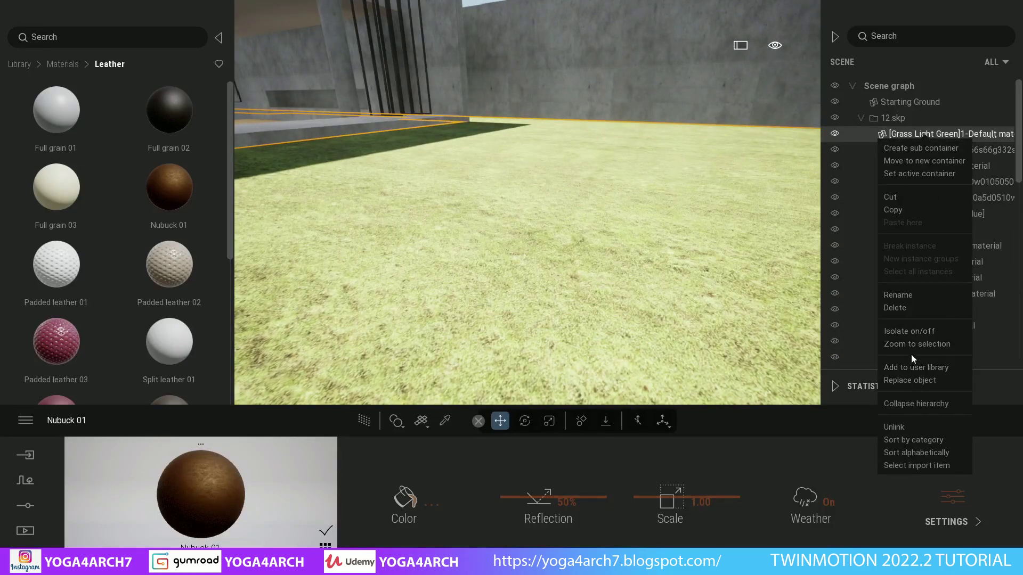
pyautogui.click(915, 331)
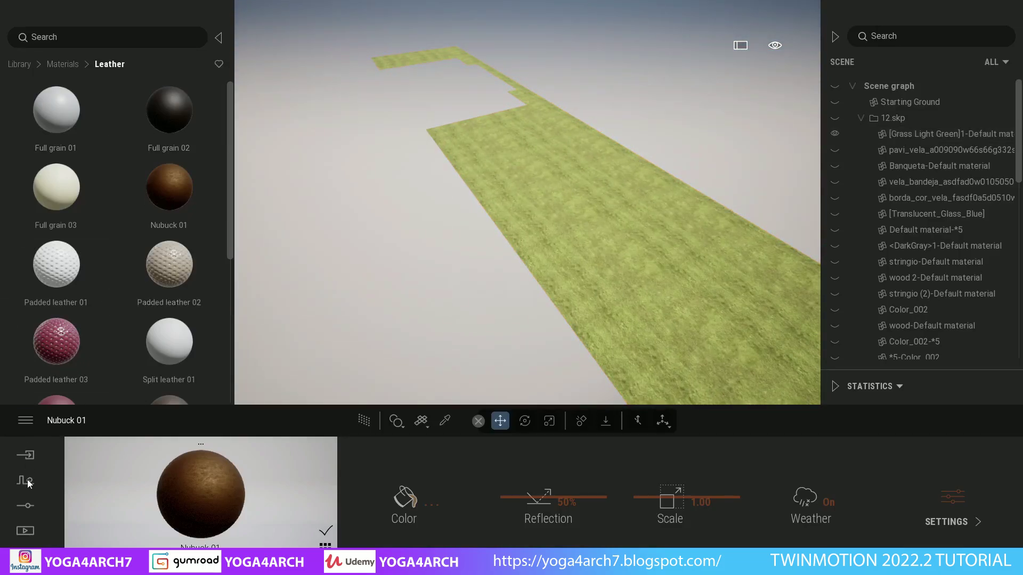
pyautogui.click(25, 505)
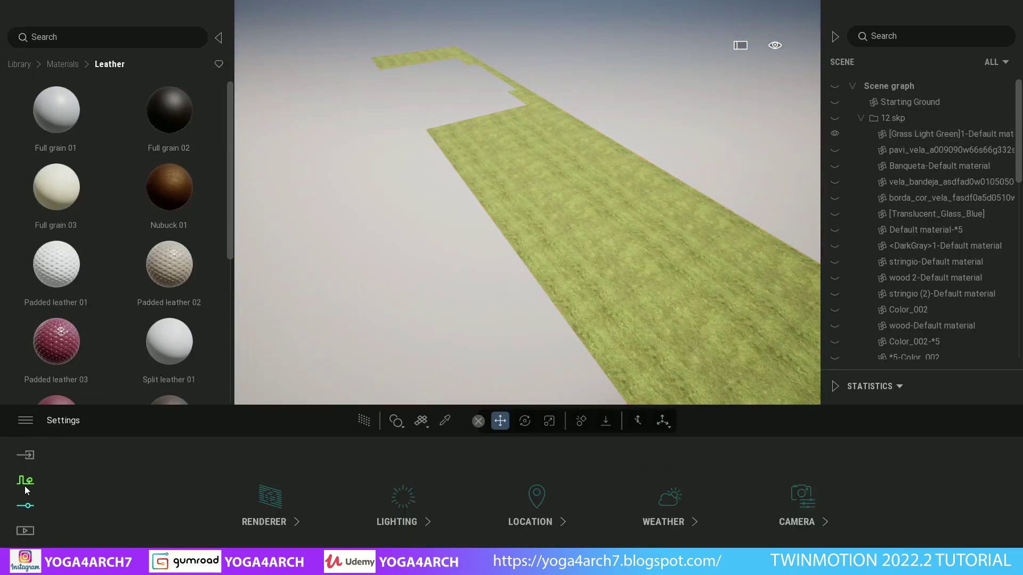
pyautogui.click(25, 482)
pyautogui.click(458, 508)
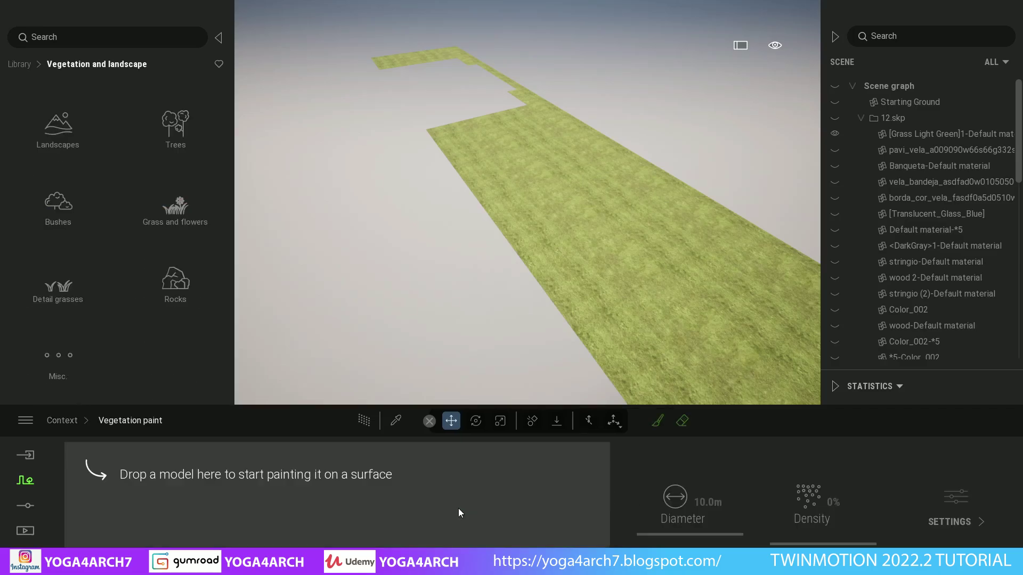
# Load Lawn 01 as the paint model at 100% density with 6% stripes
pyautogui.click(170, 217)
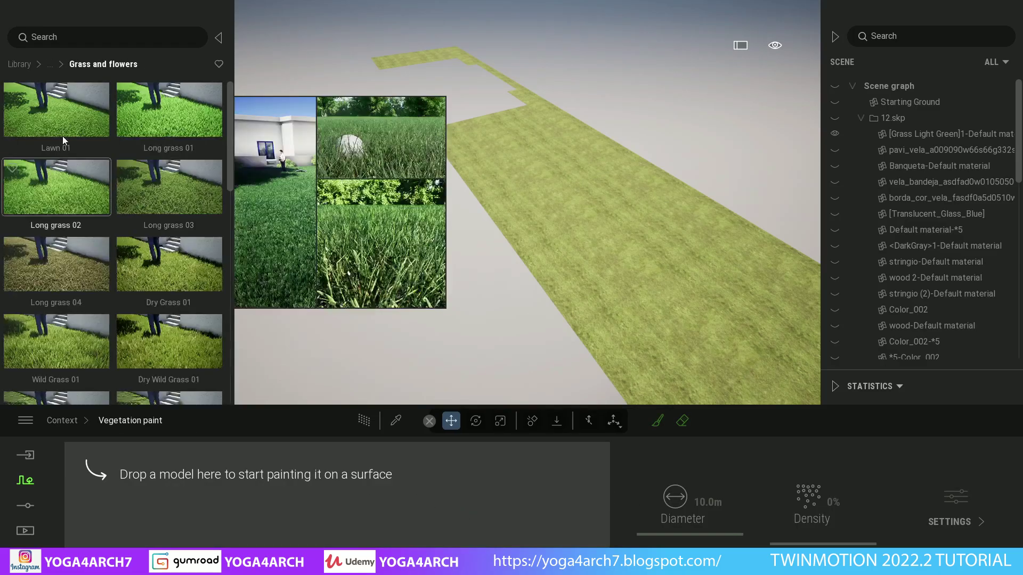
pyautogui.moveTo(62, 112); pyautogui.dragTo(185, 502)
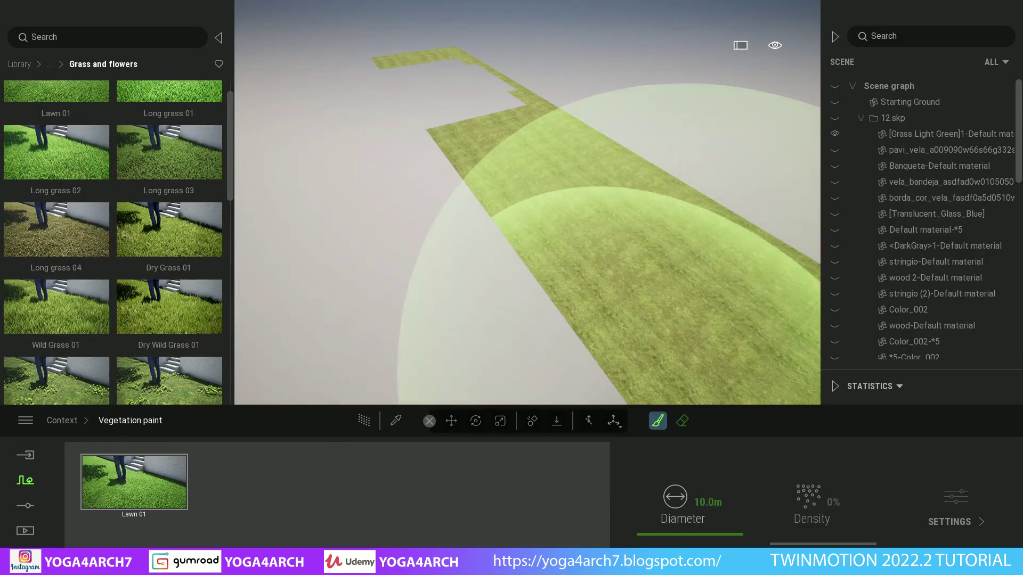
pyautogui.click(163, 488)
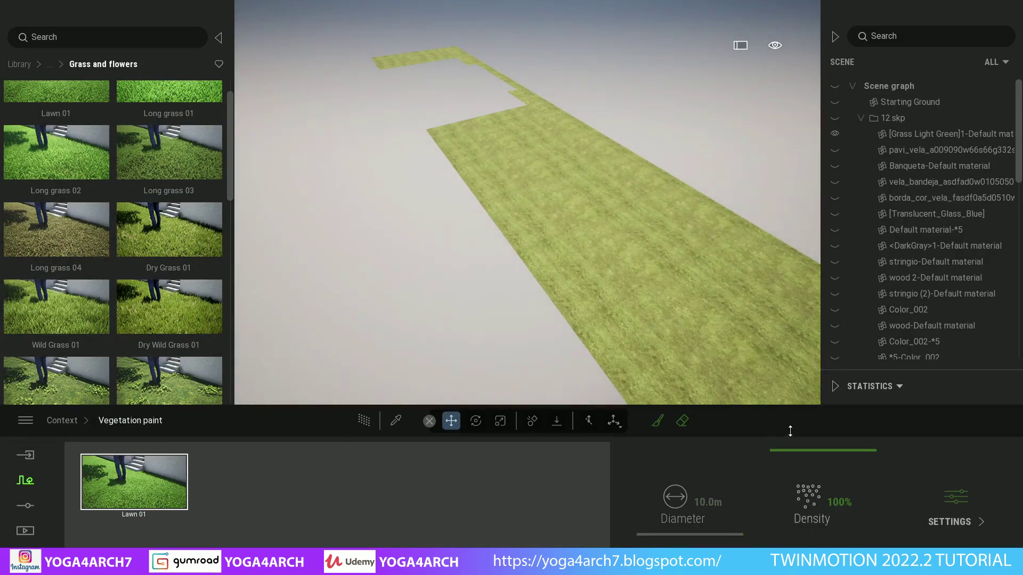
pyautogui.click(955, 498)
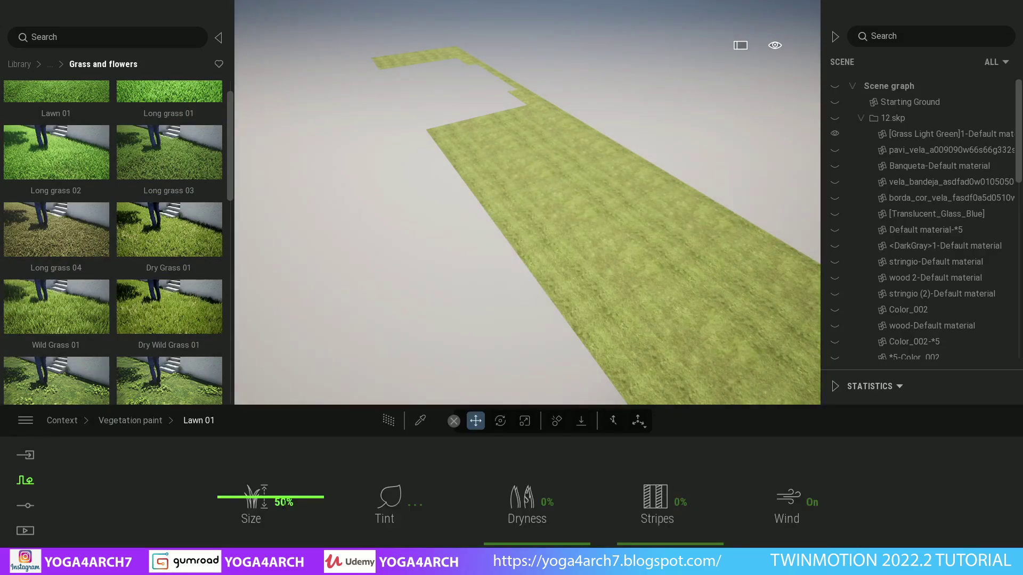
pyautogui.scroll(5, 499, 315)
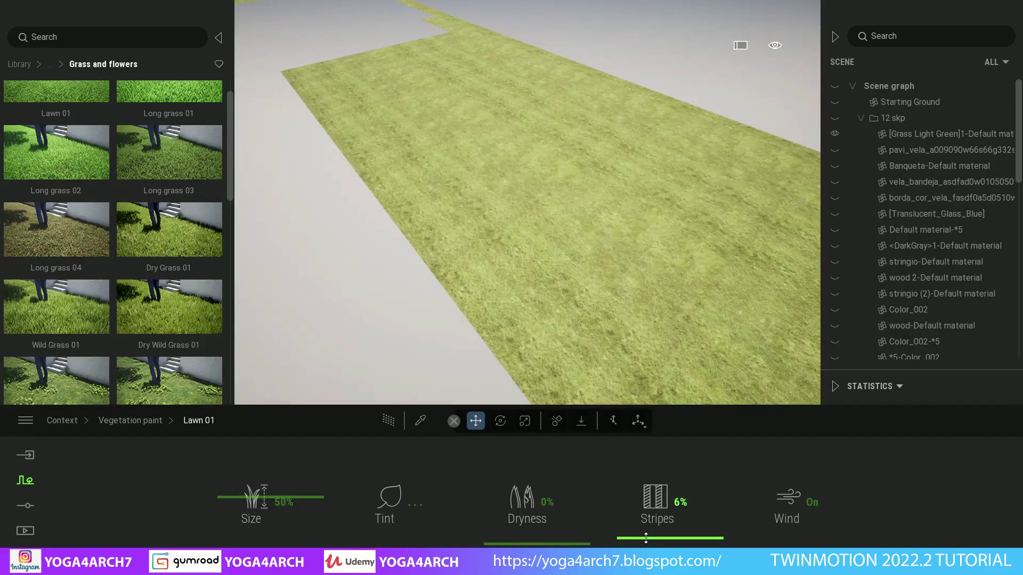
pyautogui.click(142, 424)
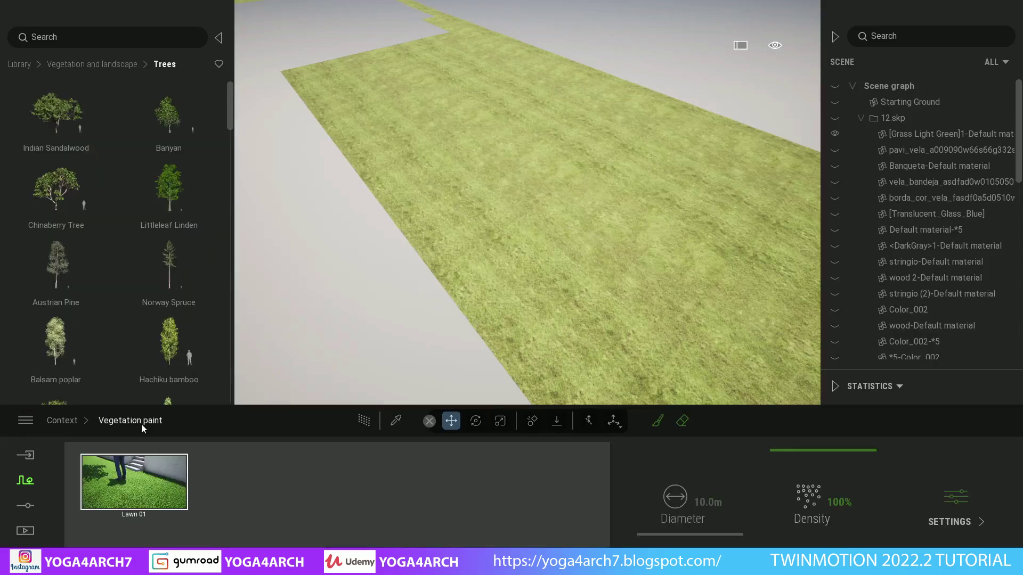
pyautogui.click(658, 424)
# Paint Lawn 01 over the lawn strip, then erase stray edge blades with a 1.7m eraser
pyautogui.click(556, 216)
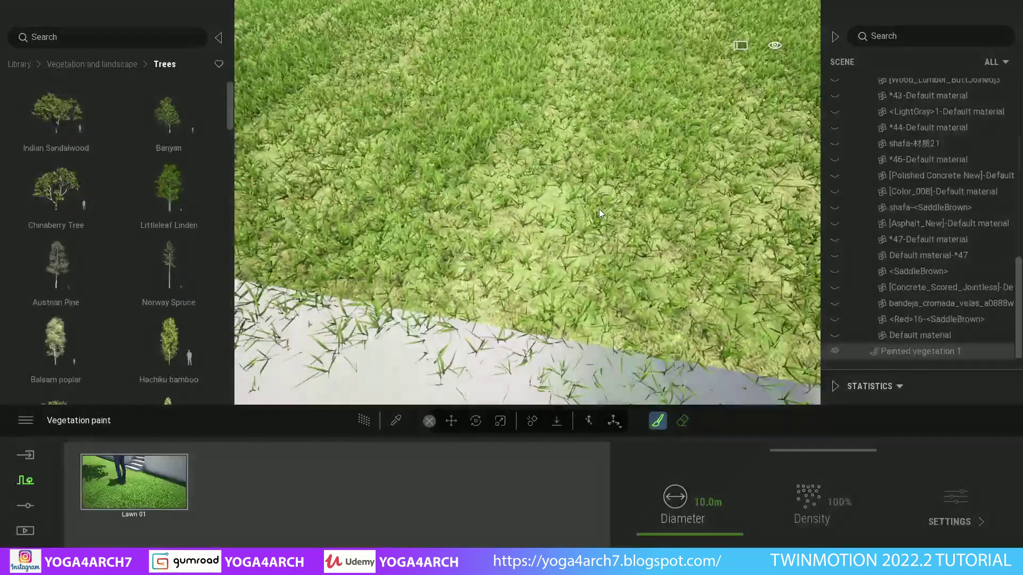
pyautogui.click(682, 421)
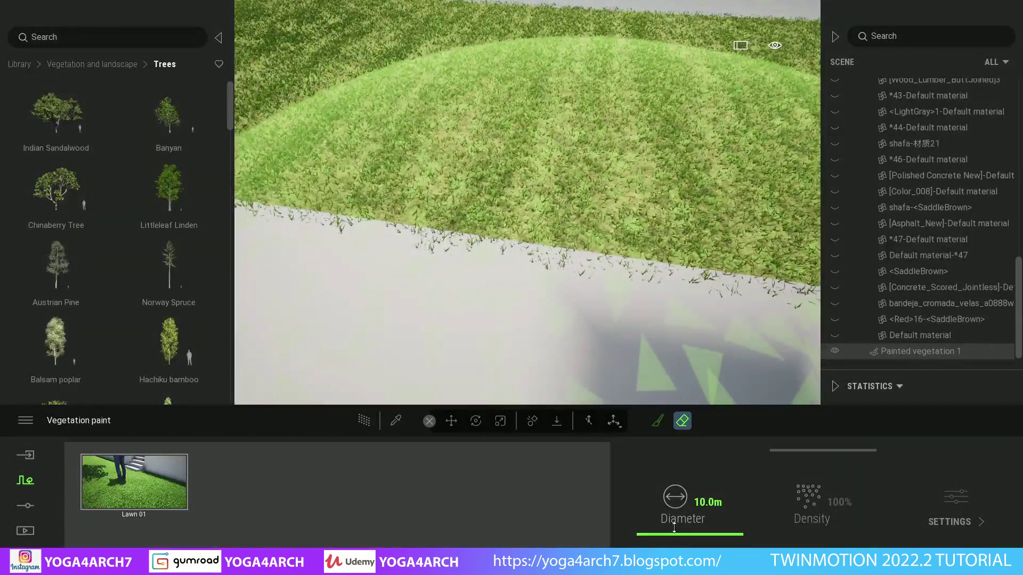
pyautogui.moveTo(674, 527); pyautogui.dragTo(674, 541)
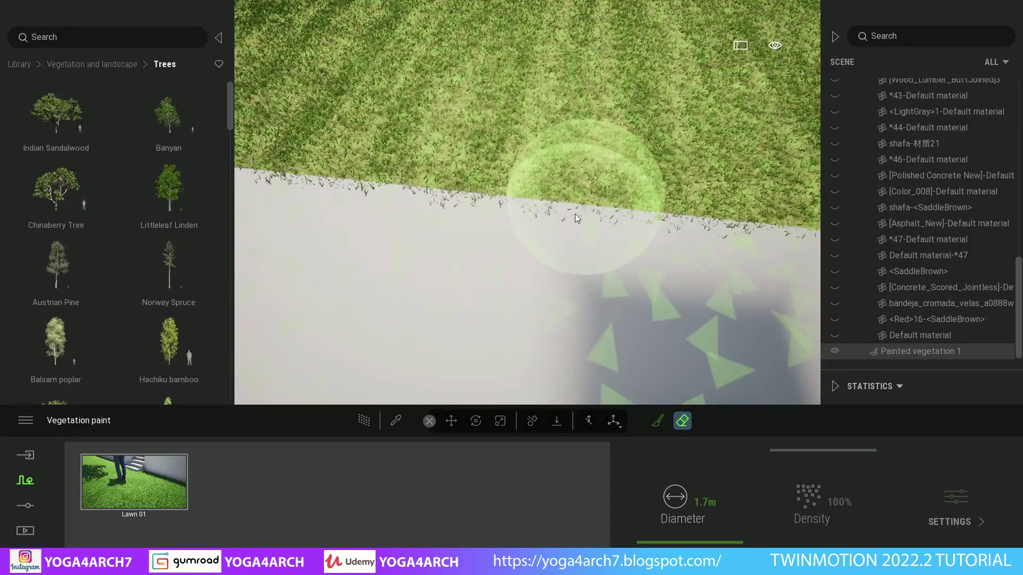
pyautogui.moveTo(611, 168)
pyautogui.mouseDown(button='right')
pyautogui.moveTo(538, 165)
pyautogui.moveTo(621, 149)
pyautogui.moveTo(471, 180)
pyautogui.moveTo(391, 214)
pyautogui.mouseUp(button='right')
pyautogui.press('Escape')
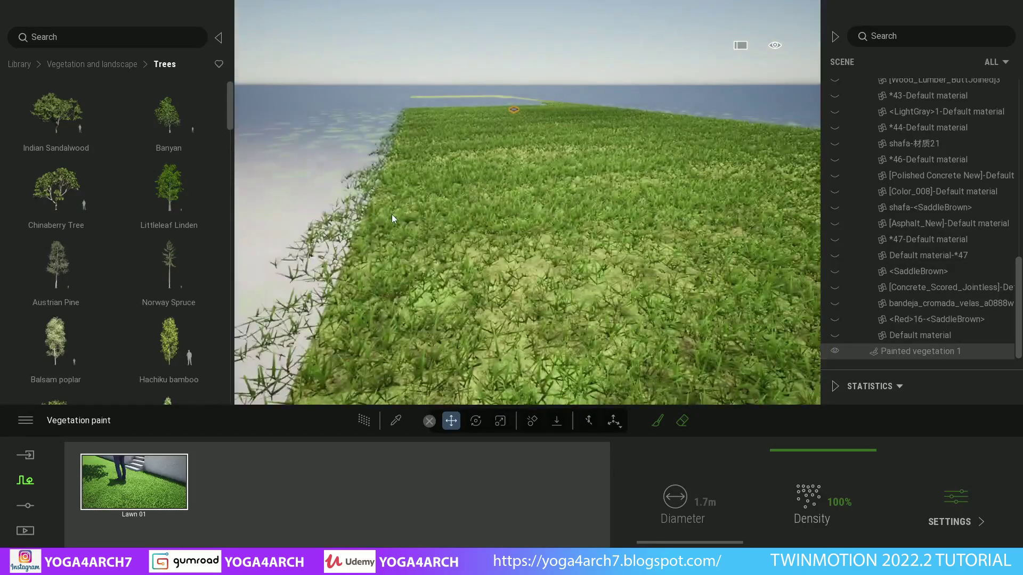
# Set the Lawn 01 grass growth type to Uniform with slightly bigger blades
pyautogui.scroll(3, 388, 232)
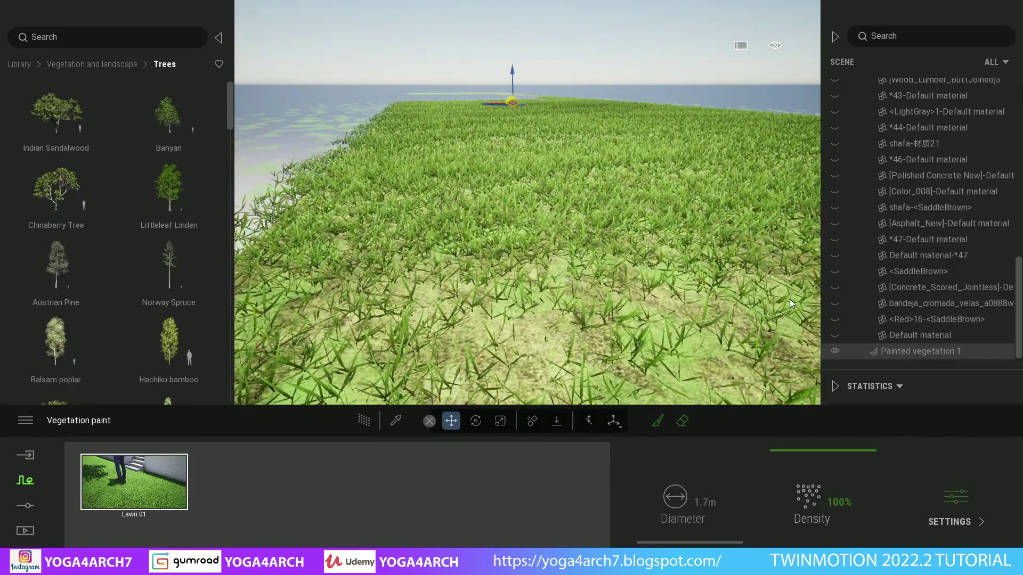
pyautogui.doubleClick(134, 482)
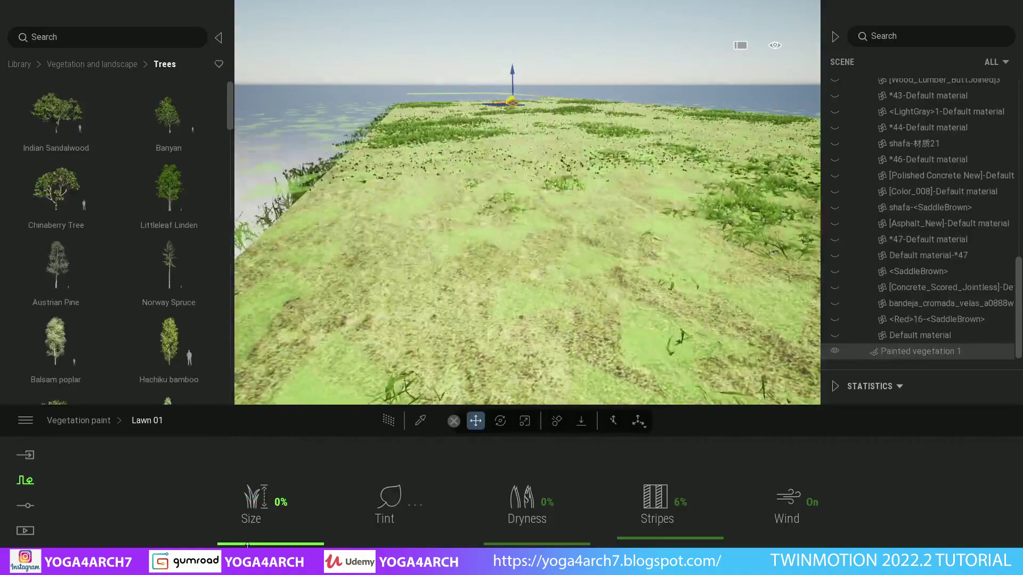
pyautogui.moveTo(270, 508); pyautogui.dragTo(276, 507)
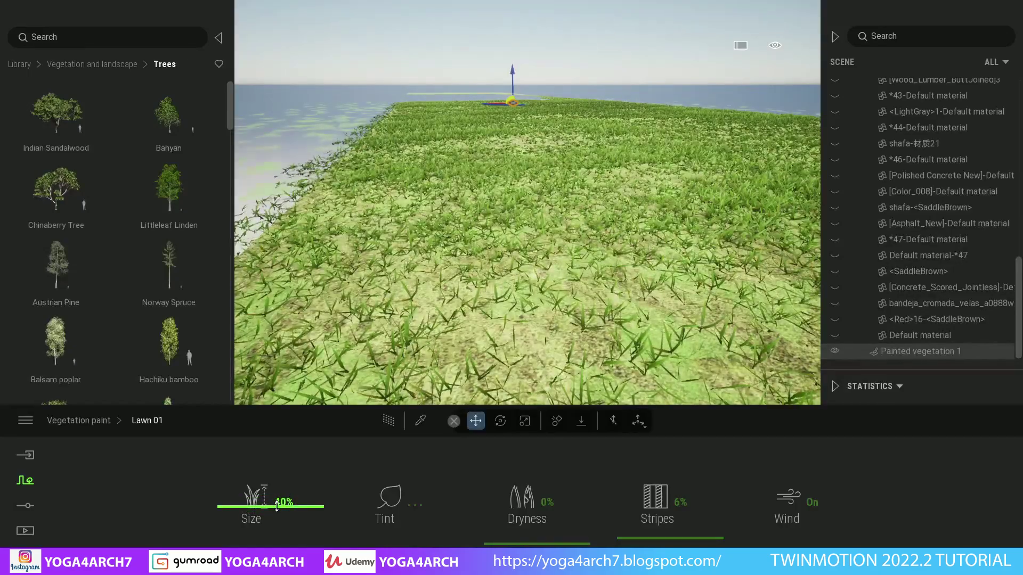
pyautogui.click(552, 510)
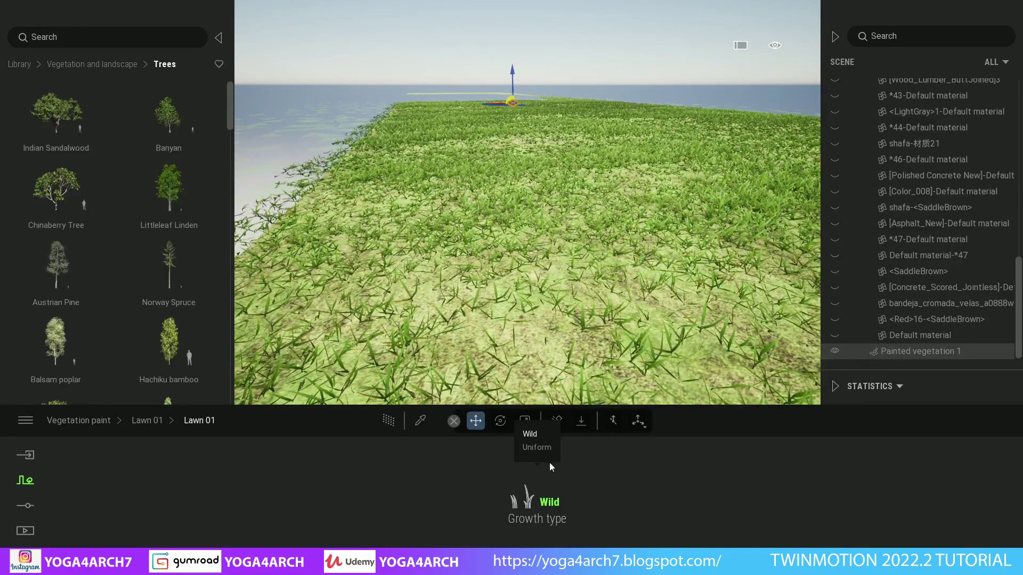
pyautogui.click(542, 450)
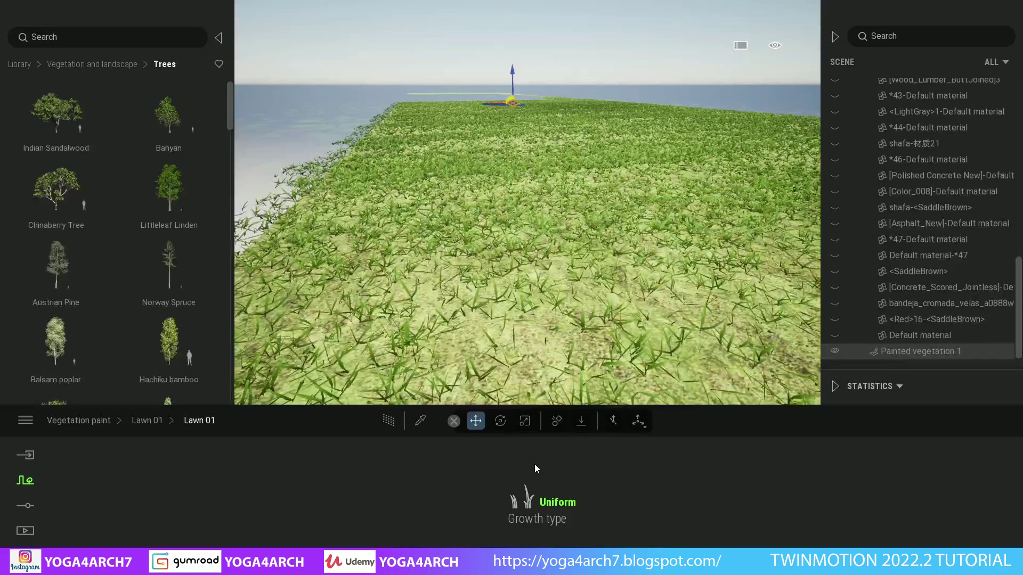
pyautogui.click(147, 420)
# Set the Lawn 01 grass size to 45%, with stripes and dryness at 0%
pyautogui.moveTo(229, 511); pyautogui.dragTo(247, 500)
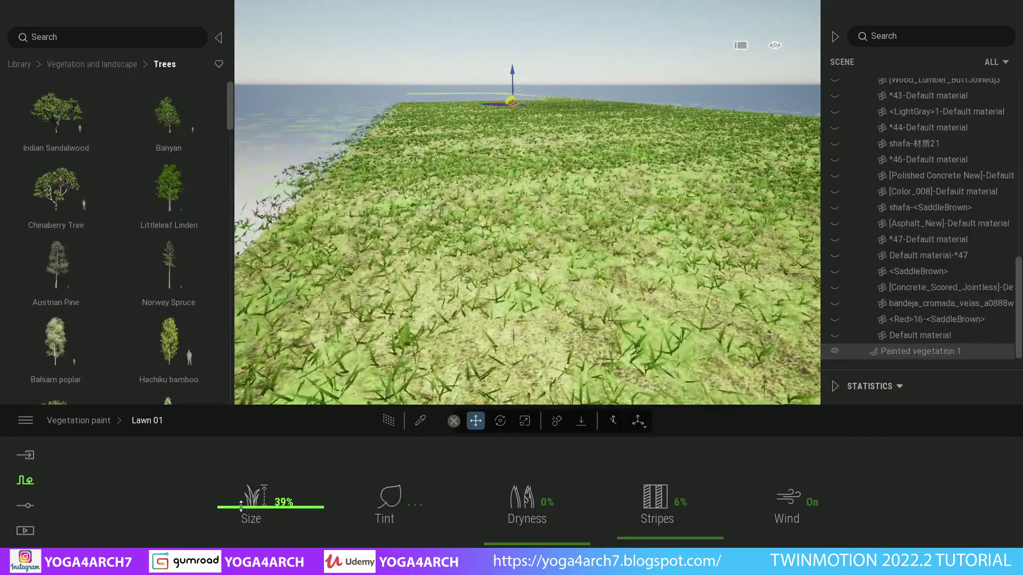
pyautogui.moveTo(656, 501); pyautogui.dragTo(618, 501)
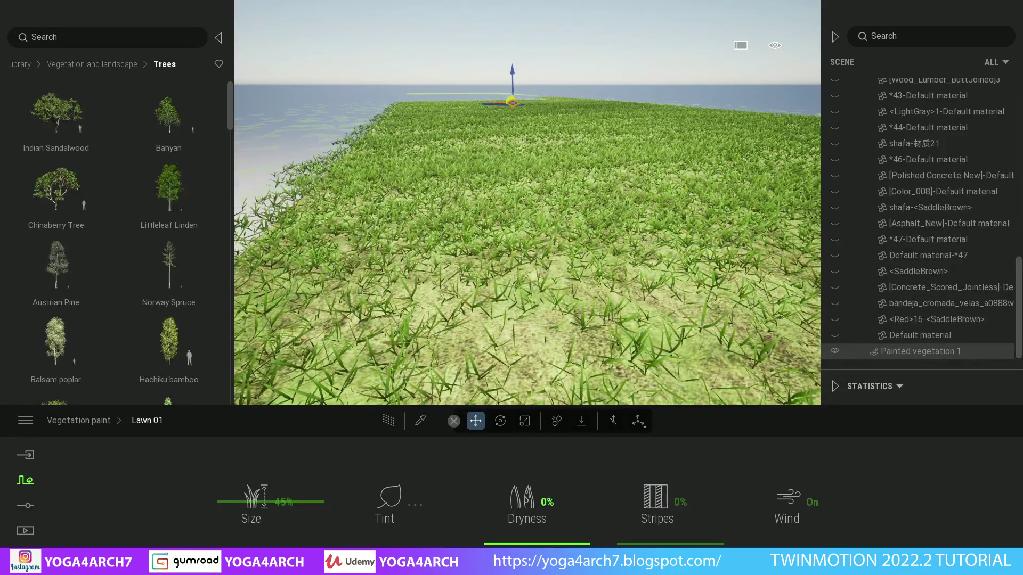
pyautogui.moveTo(525, 500); pyautogui.dragTo(490, 502)
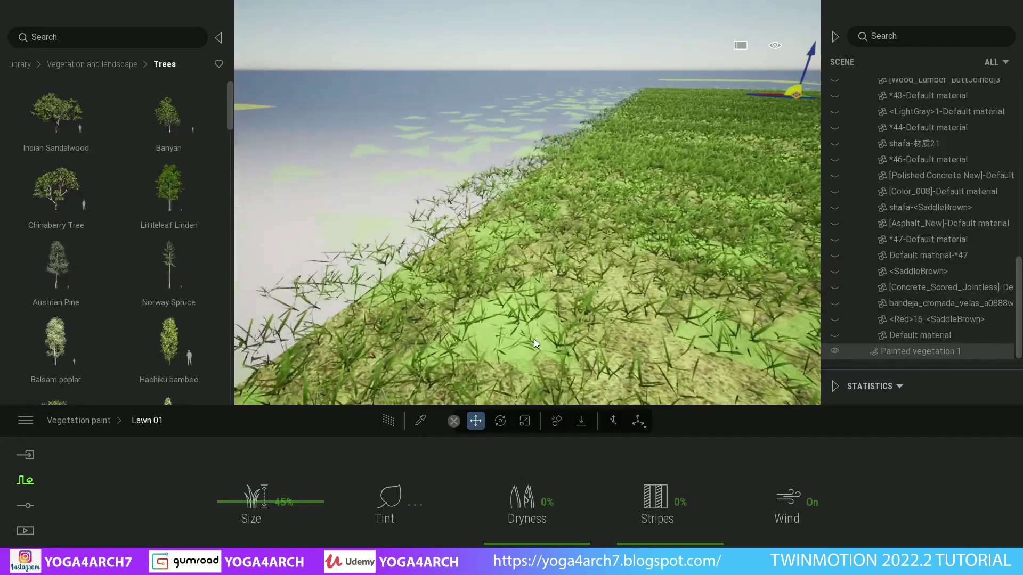
pyautogui.moveTo(534, 339); pyautogui.dragTo(524, 307)
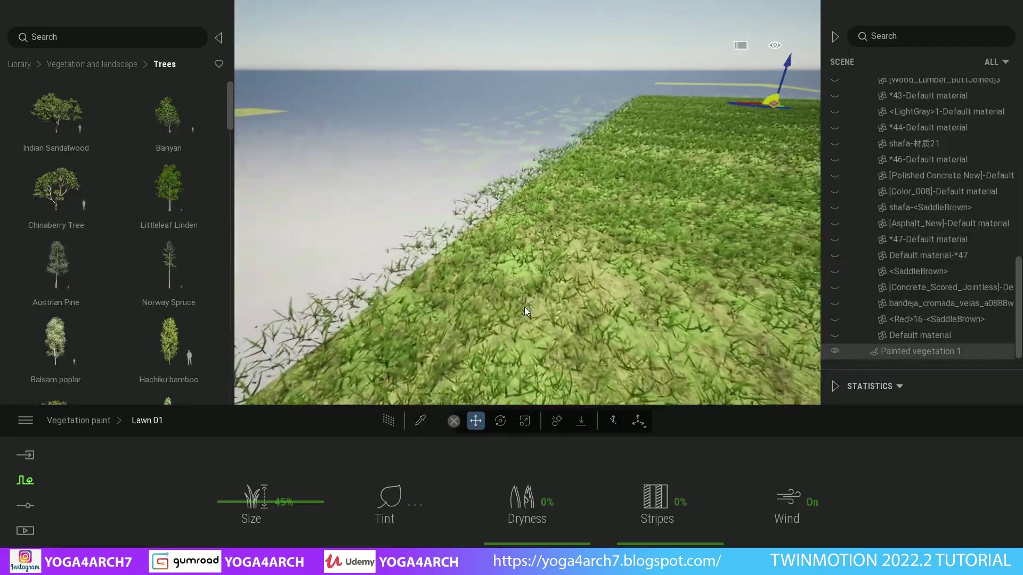
pyautogui.click(25, 530)
pyautogui.click(202, 508)
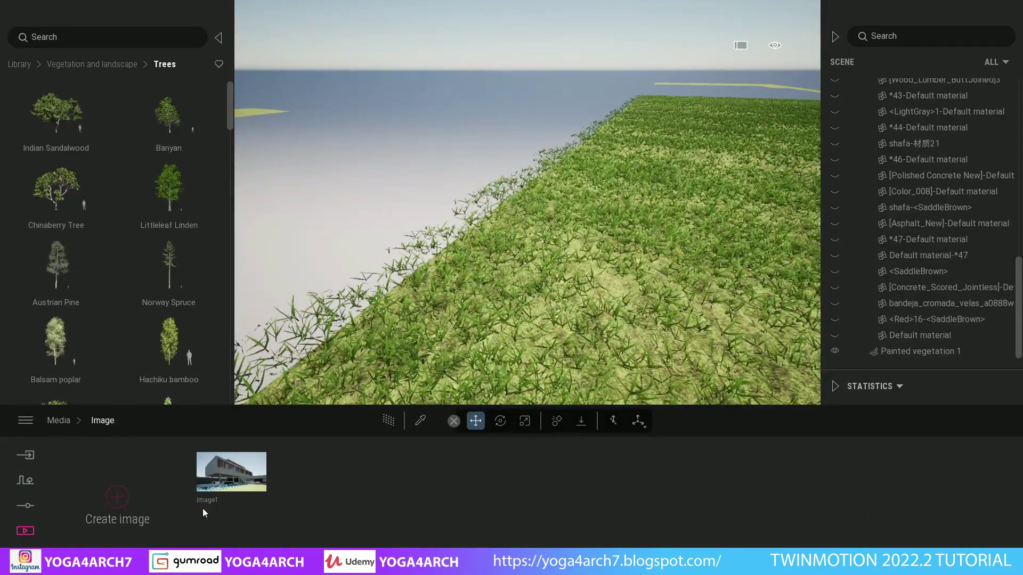
# Drop Lawn 01 grass onto the lawn beside the pool and return to the Image1 view
pyautogui.click(228, 472)
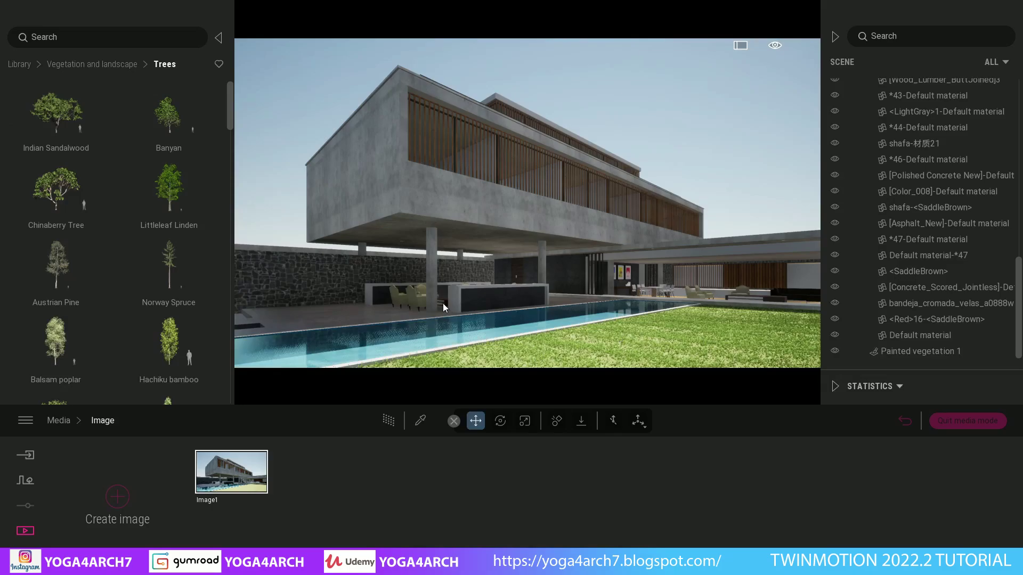
pyautogui.click(101, 65)
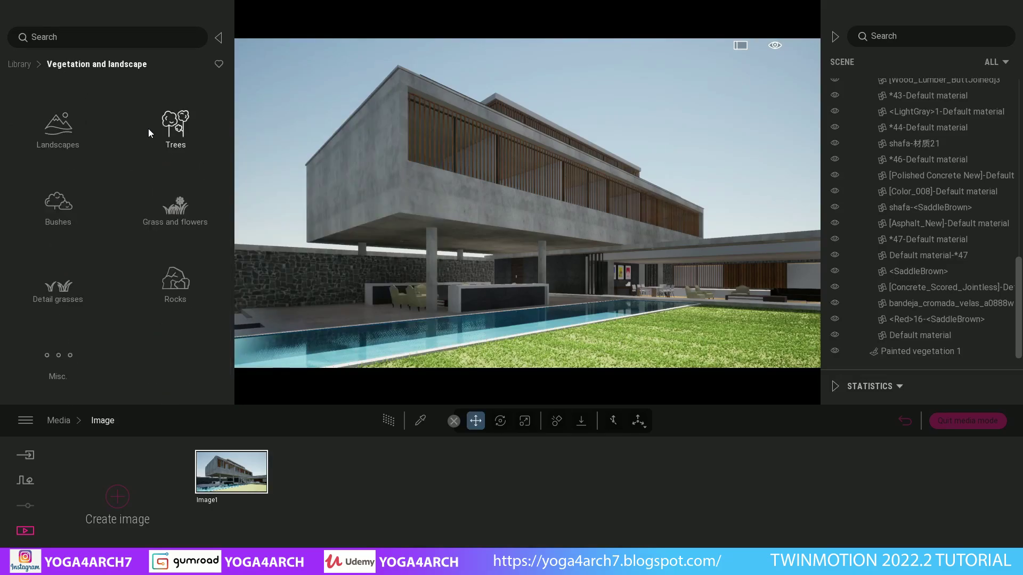
pyautogui.scroll(10, 513, 212)
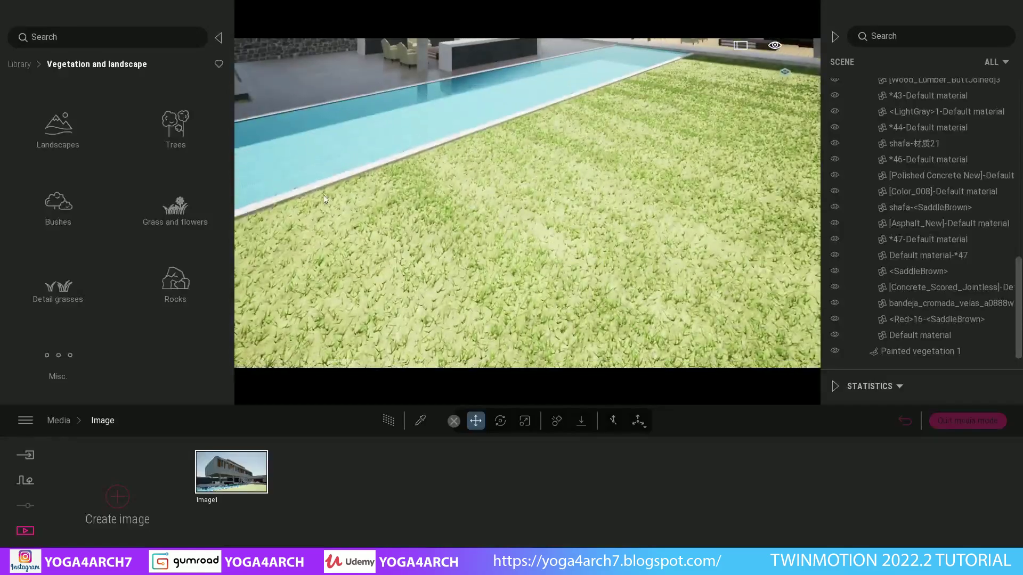
pyautogui.click(170, 210)
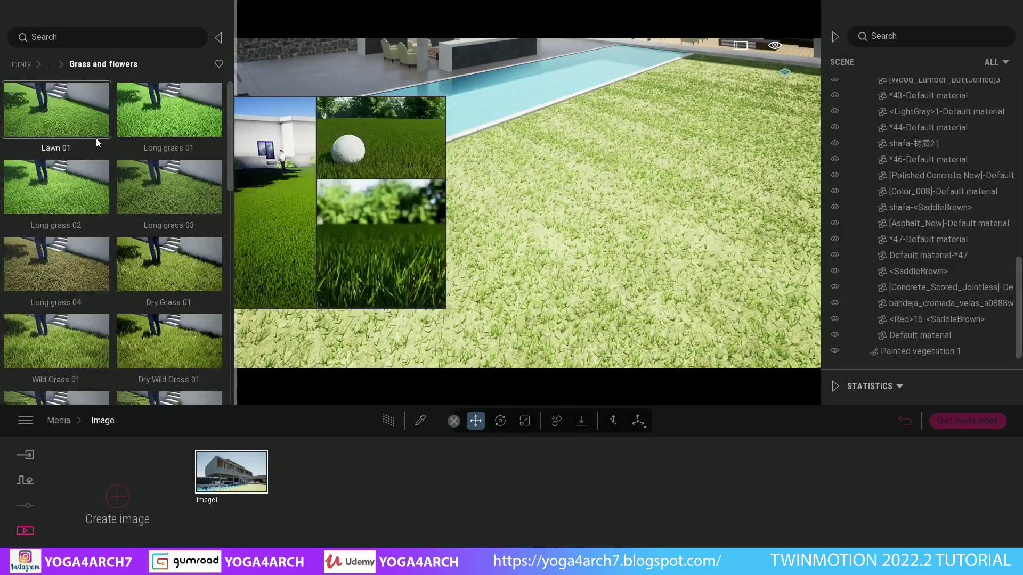
pyautogui.moveTo(97, 142); pyautogui.dragTo(538, 260)
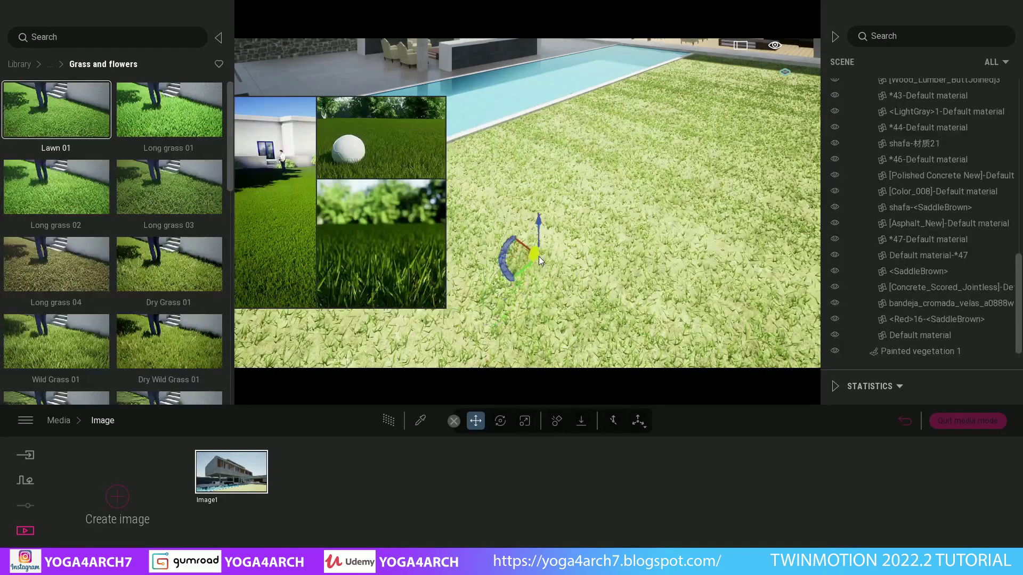
pyautogui.moveTo(538, 257)
pyautogui.mouseDown()
pyautogui.moveTo(696, 285)
pyautogui.moveTo(635, 235)
pyautogui.mouseUp()
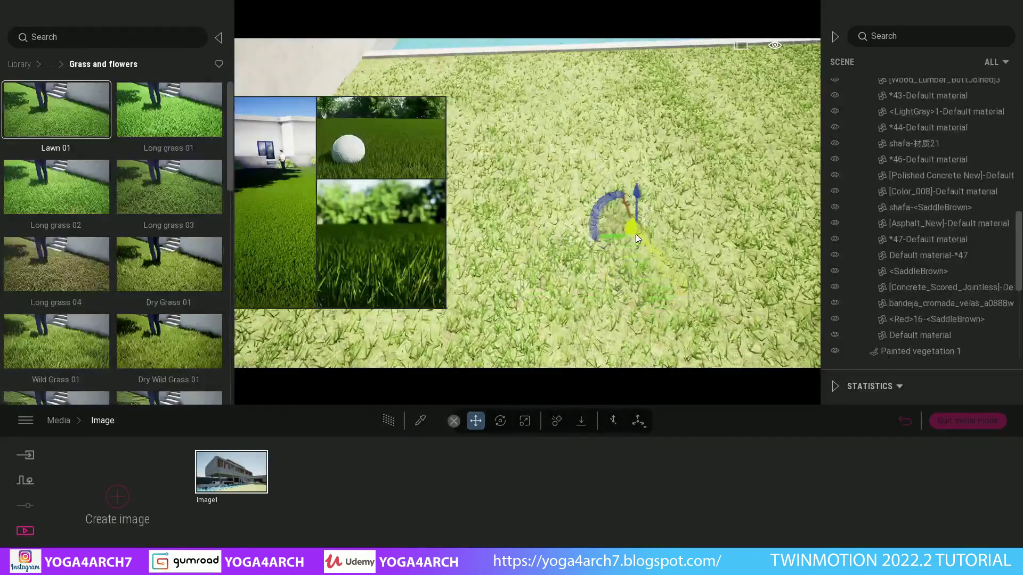
pyautogui.moveTo(635, 235)
pyautogui.mouseDown()
pyautogui.moveTo(596, 283)
pyautogui.moveTo(764, 321)
pyautogui.moveTo(650, 233)
pyautogui.moveTo(507, 259)
pyautogui.moveTo(581, 213)
pyautogui.moveTo(634, 211)
pyautogui.mouseUp()
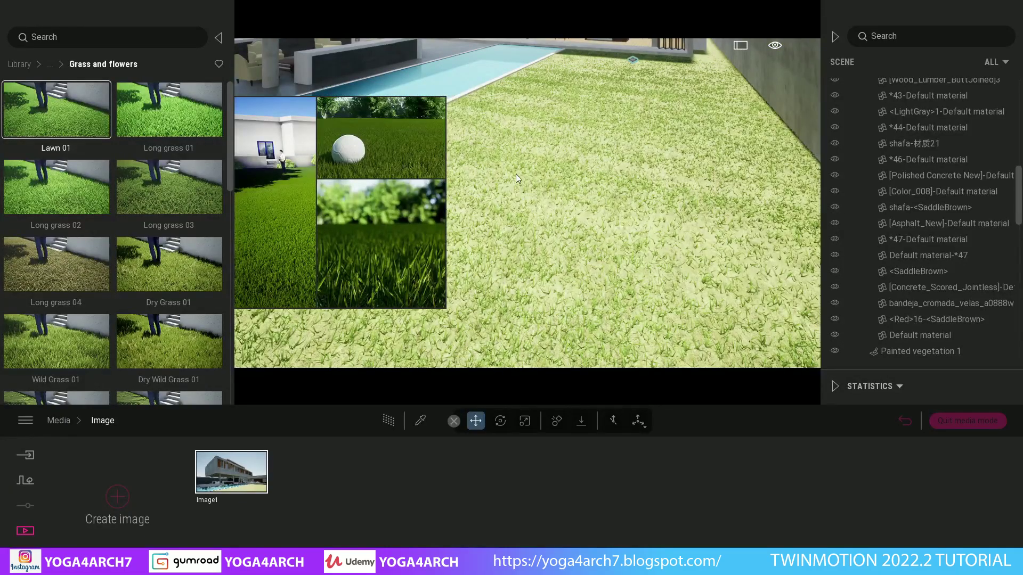
pyautogui.click(220, 474)
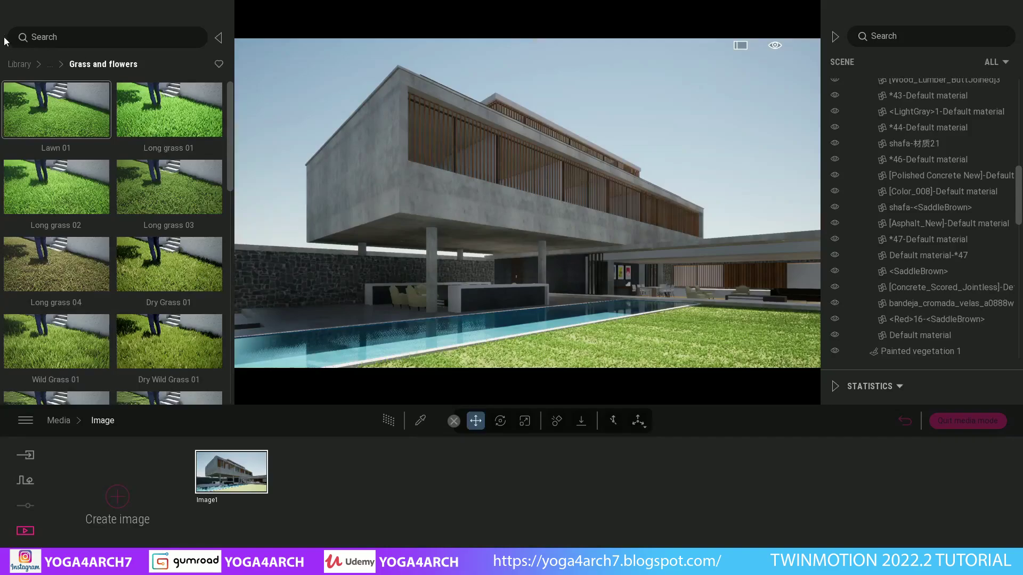
# Browse Library > HDRI Environments > Outdoor and apply Symmetrical Garden as the scene's sky
pyautogui.click(13, 65)
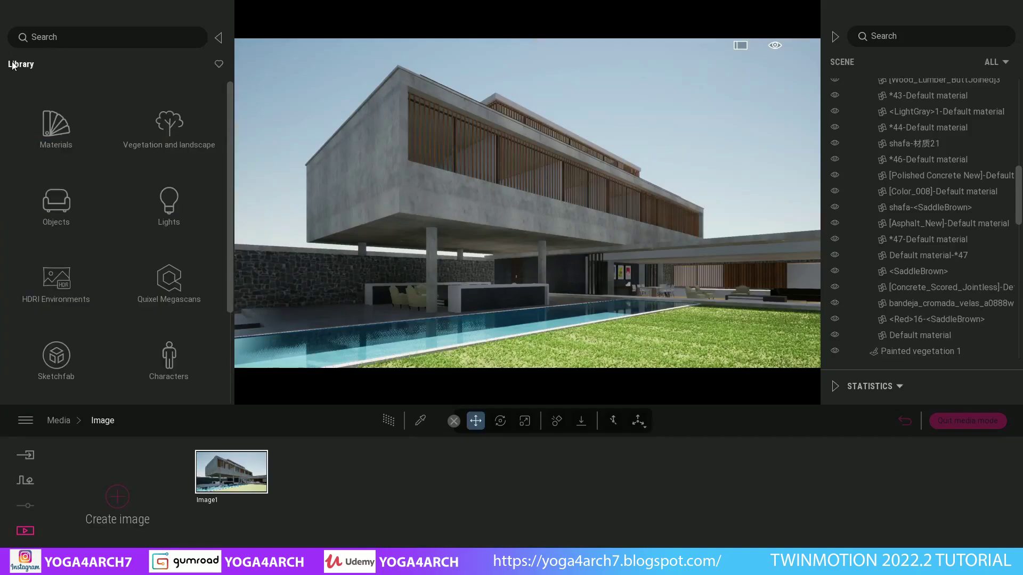
pyautogui.click(74, 301)
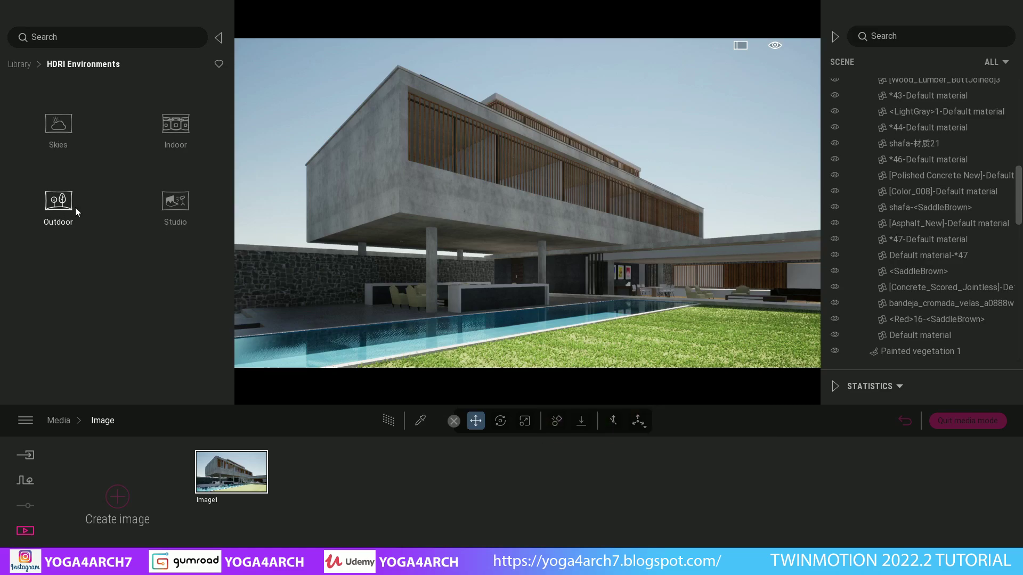
pyautogui.click(63, 205)
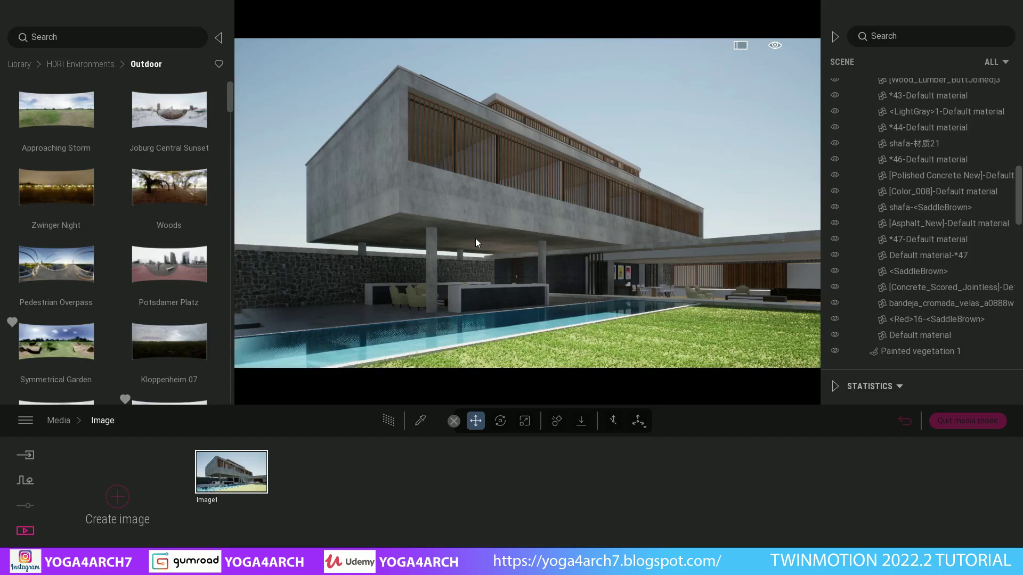
pyautogui.moveTo(55, 337)
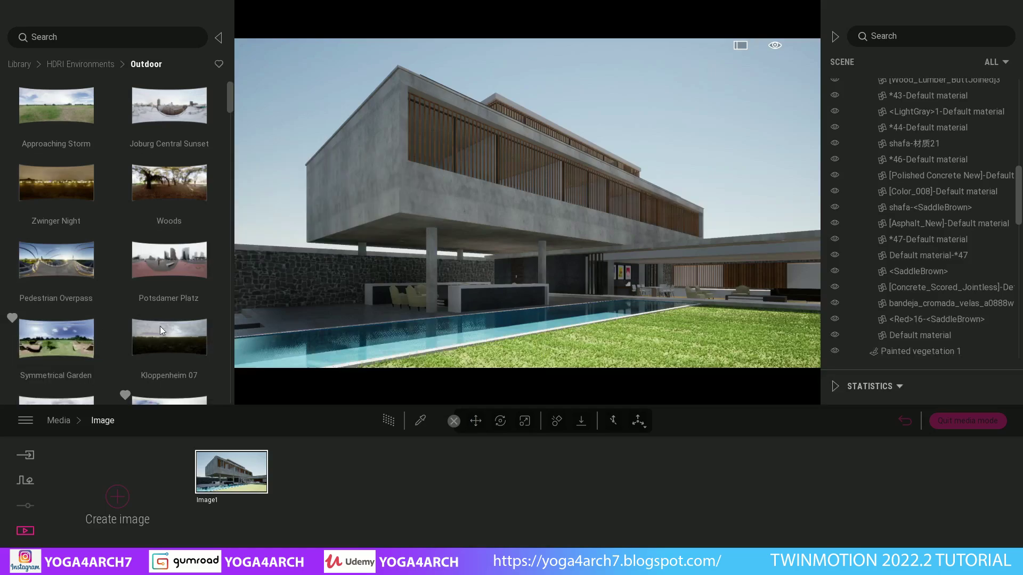
pyautogui.scroll(-1, 160, 326)
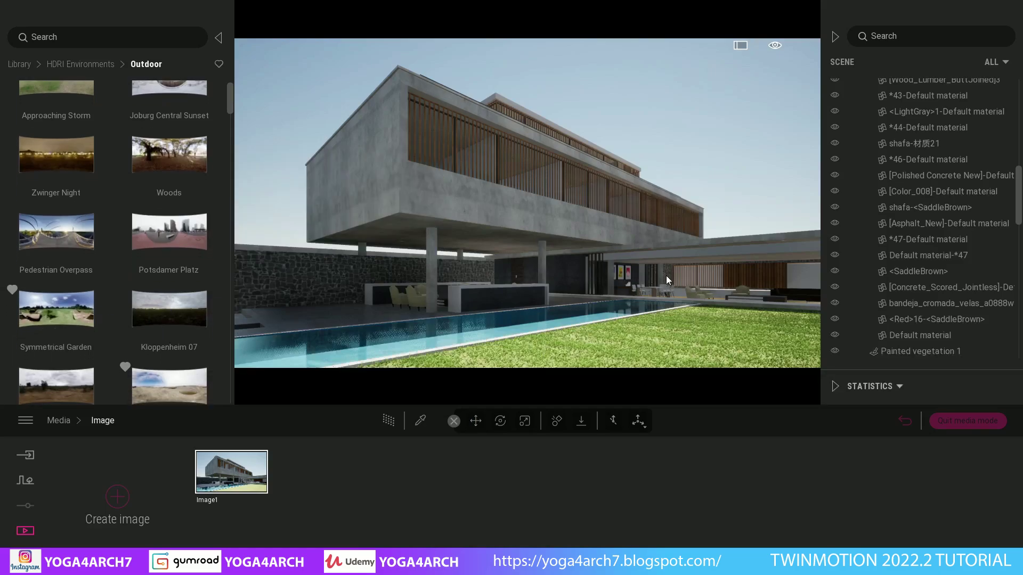
pyautogui.click(667, 180)
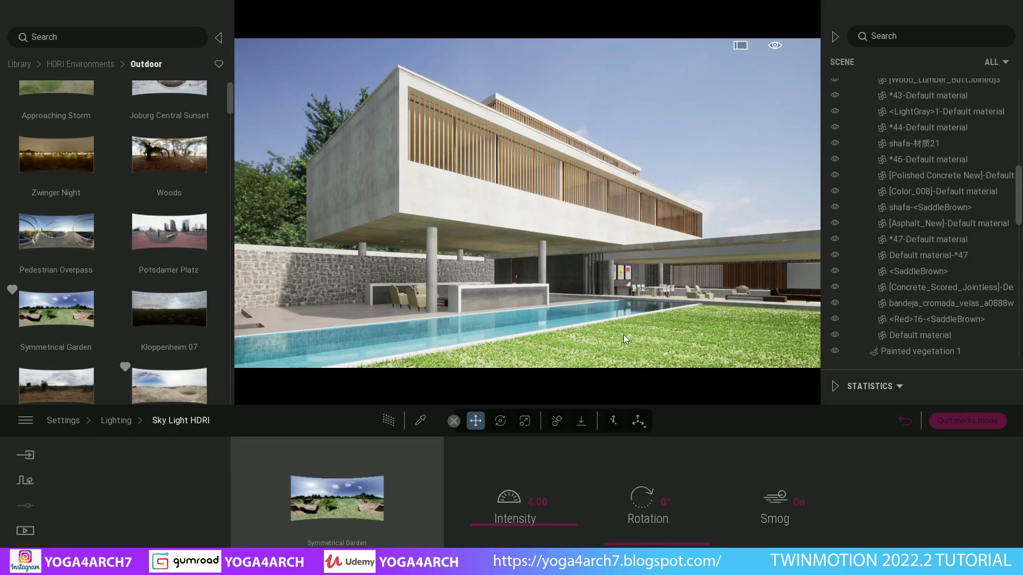
# Start rotating the sky HDRI, set its intensity to 1.00 and pick a viewport render quality
pyautogui.moveTo(636, 539); pyautogui.dragTo(645, 528)
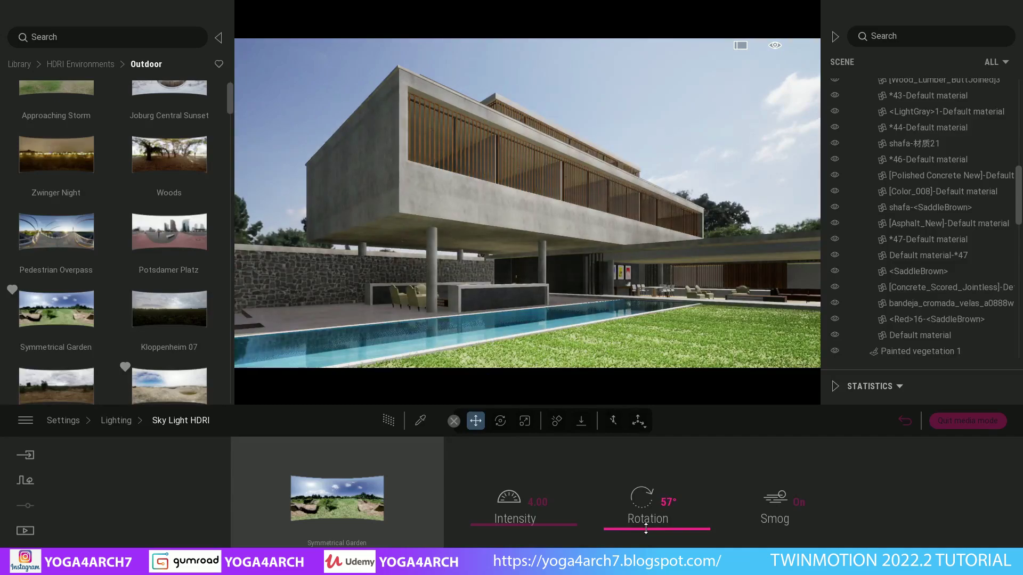
pyautogui.moveTo(646, 528); pyautogui.dragTo(646, 531)
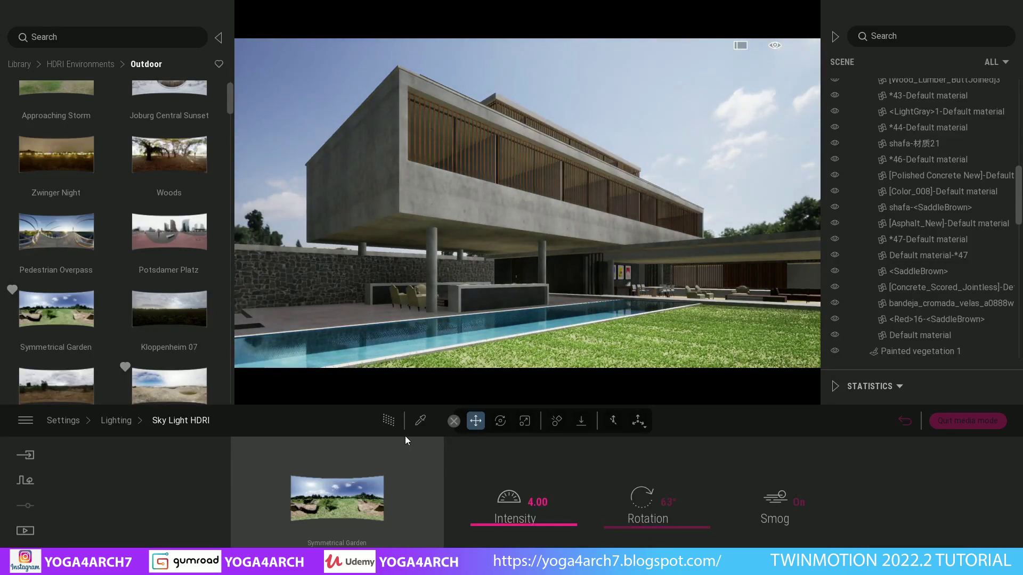
pyautogui.click(385, 422)
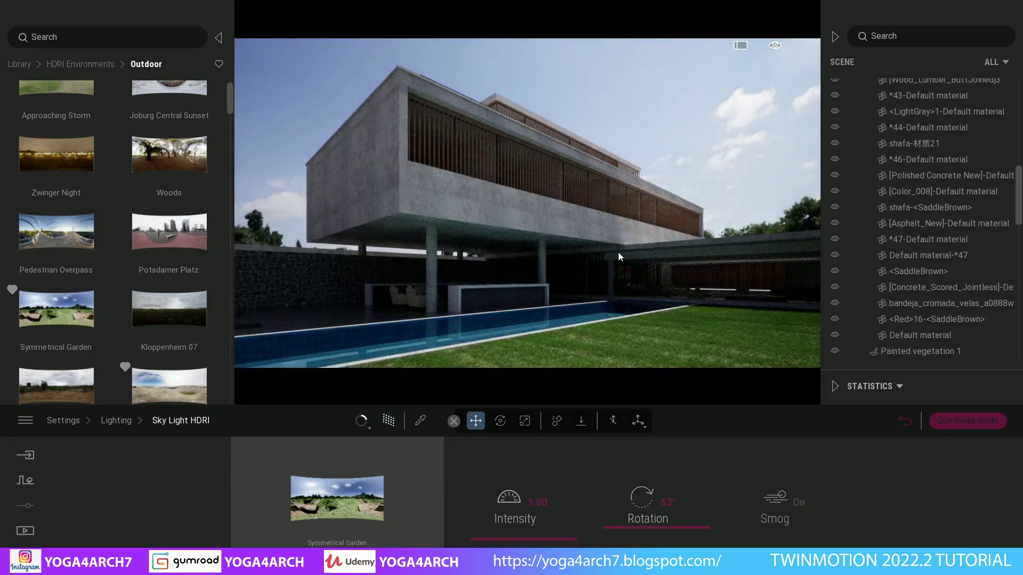
pyautogui.click(369, 427)
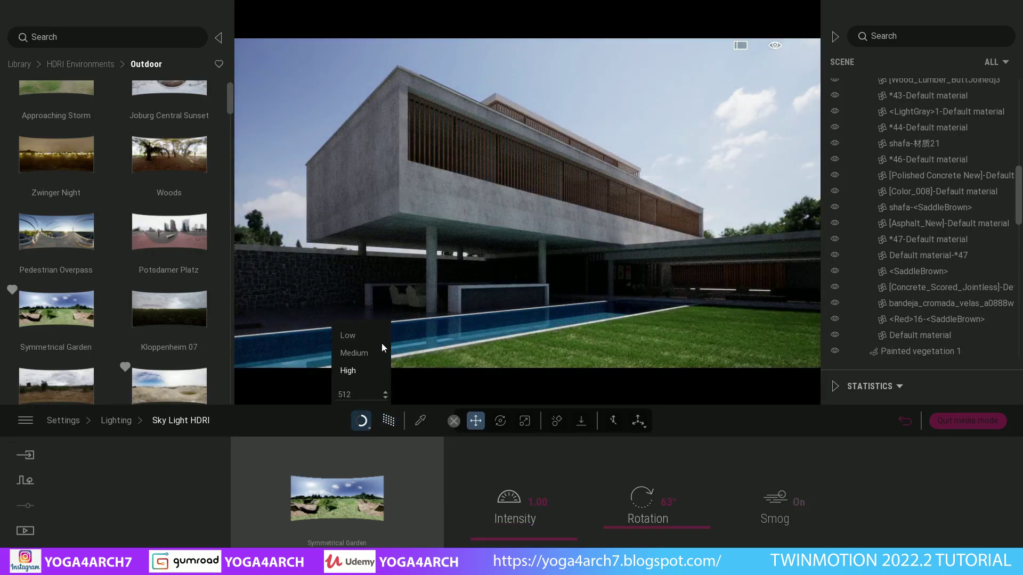
pyautogui.click(352, 337)
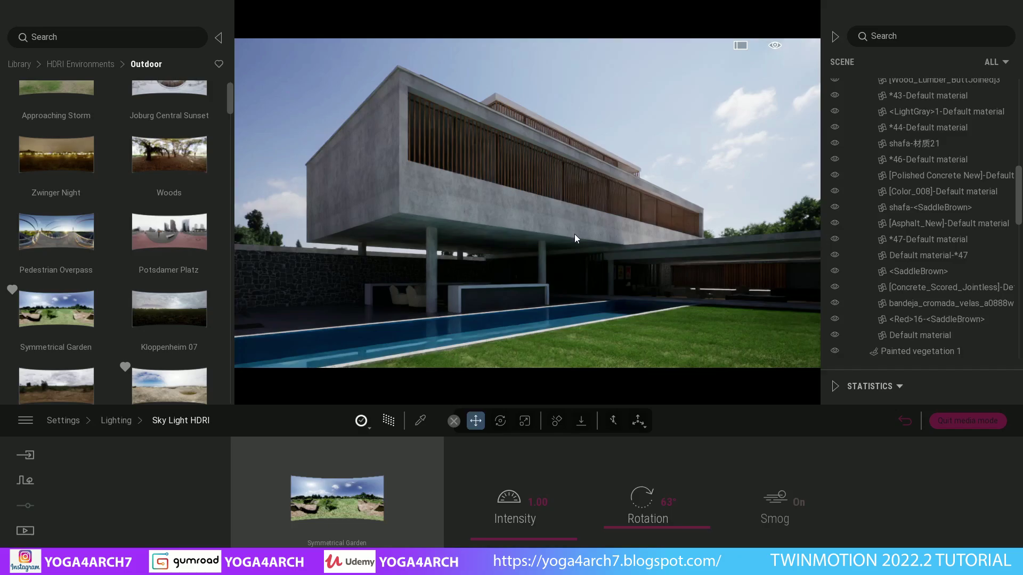
# Swing the sky rotation round to 250° and bring the camera lower, closer to the villa
pyautogui.moveTo(642, 524)
pyautogui.mouseDown()
pyautogui.moveTo(619, 492)
pyautogui.moveTo(625, 482)
pyautogui.mouseUp()
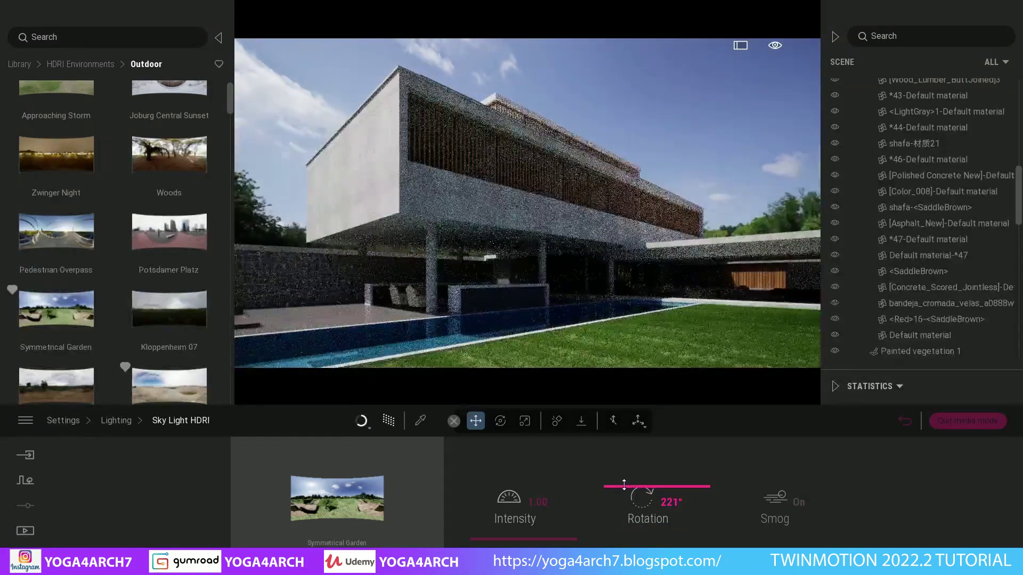
pyautogui.moveTo(625, 483); pyautogui.dragTo(628, 479)
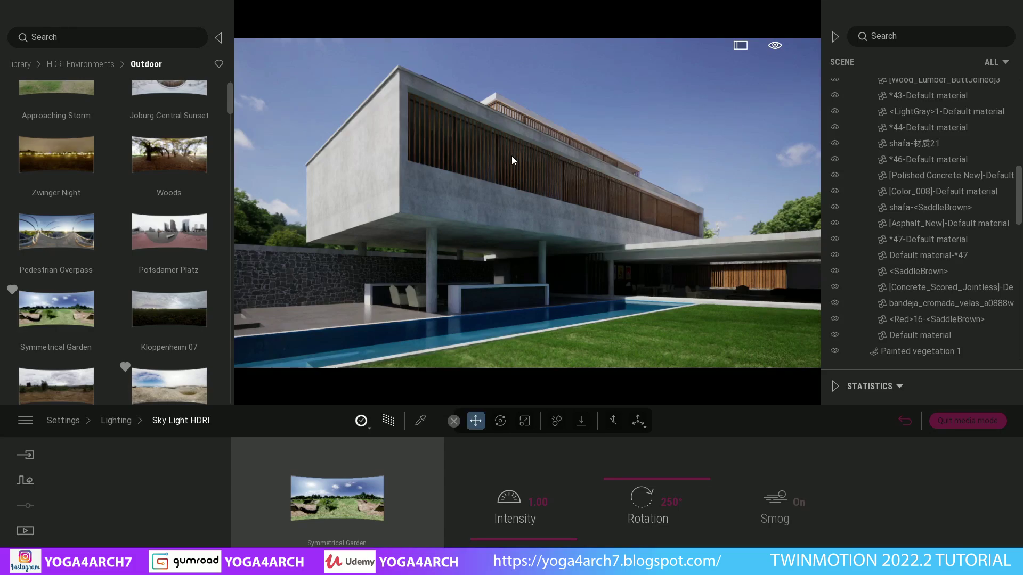
pyautogui.moveTo(511, 155); pyautogui.dragTo(511, 181)
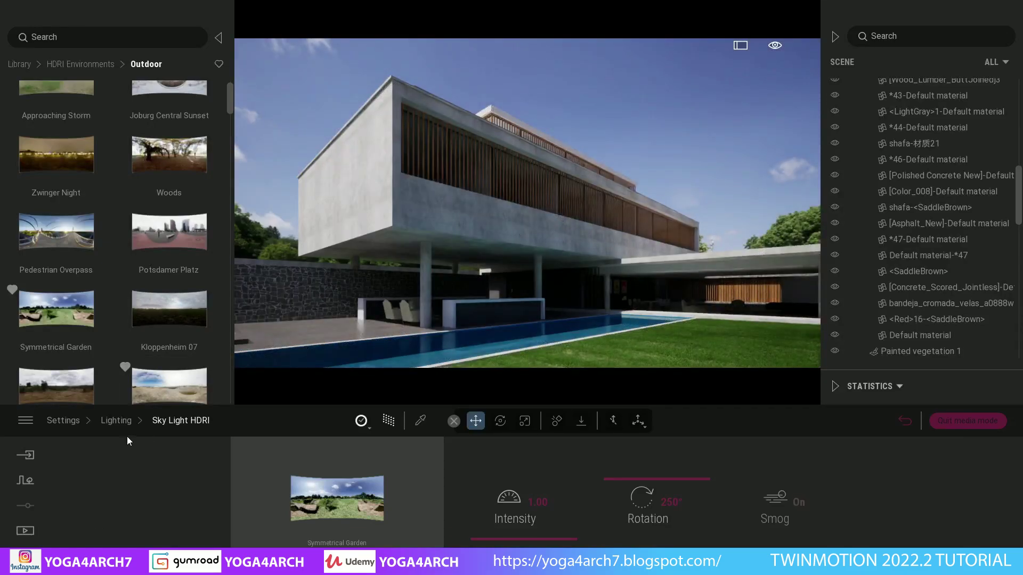
# Open Image1's camera settings and check its focal length of 19mm
pyautogui.click(112, 420)
pyautogui.click(69, 420)
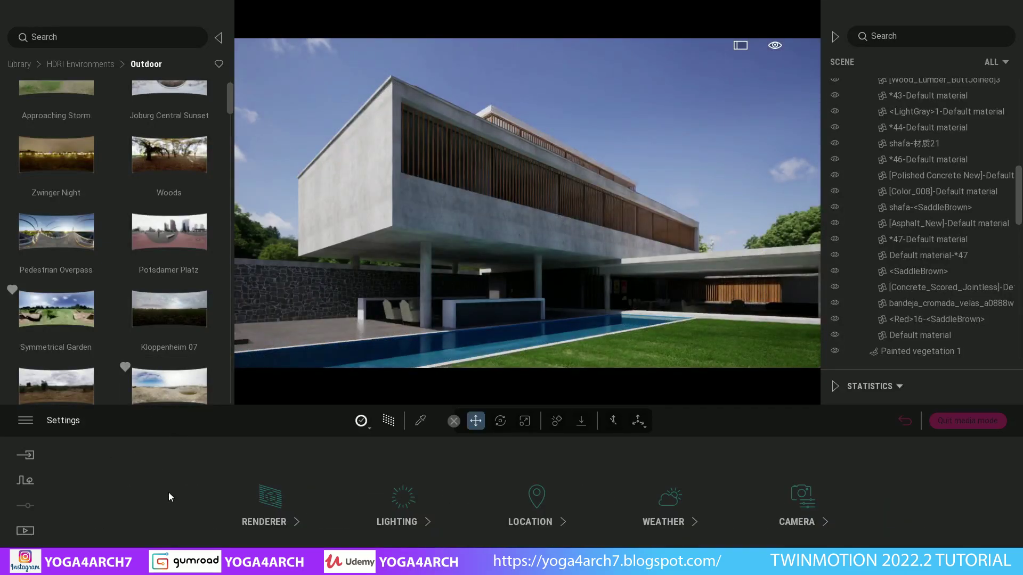
pyautogui.click(25, 532)
pyautogui.click(201, 498)
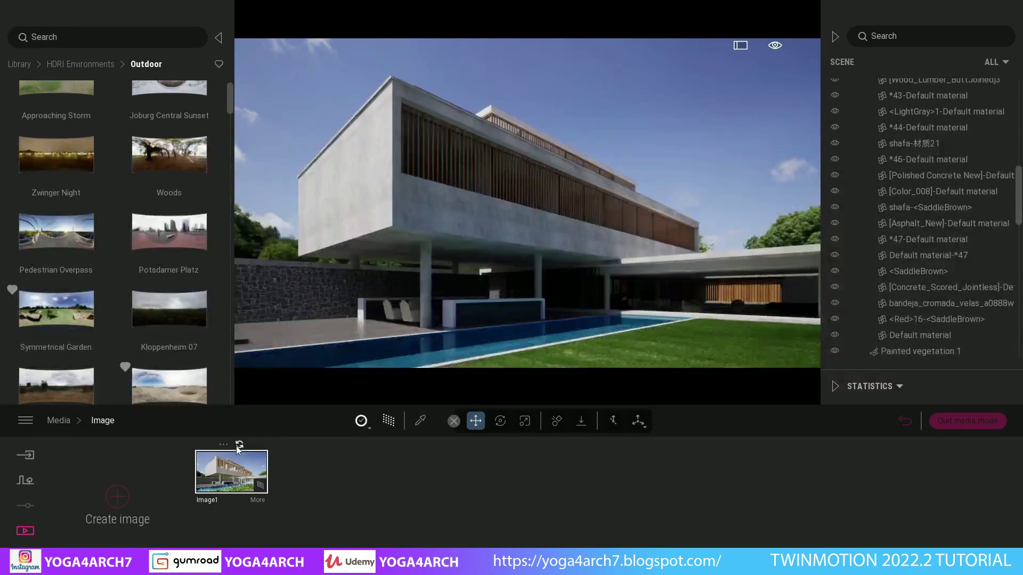
pyautogui.click(259, 500)
pyautogui.click(740, 509)
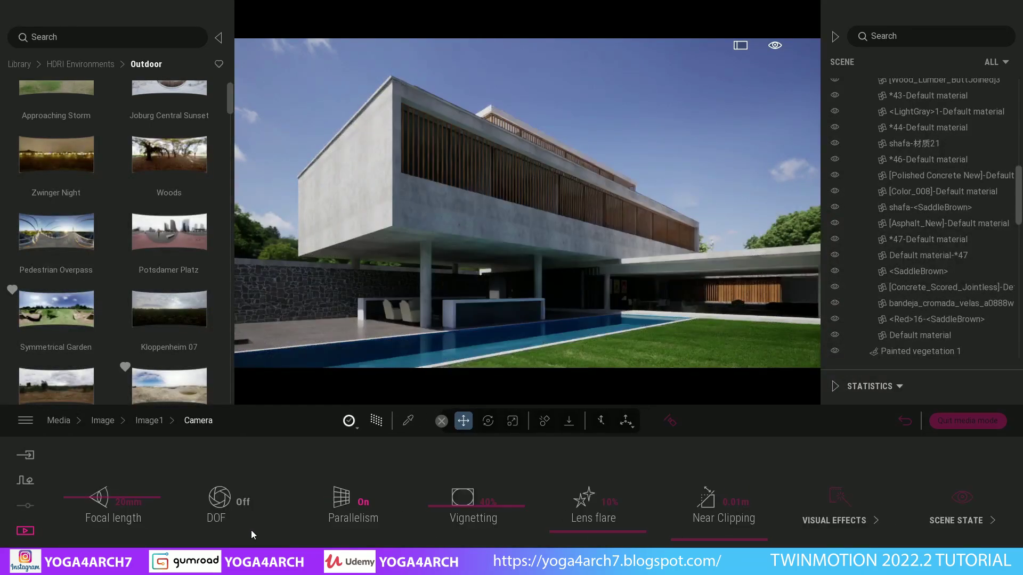
pyautogui.click(121, 505)
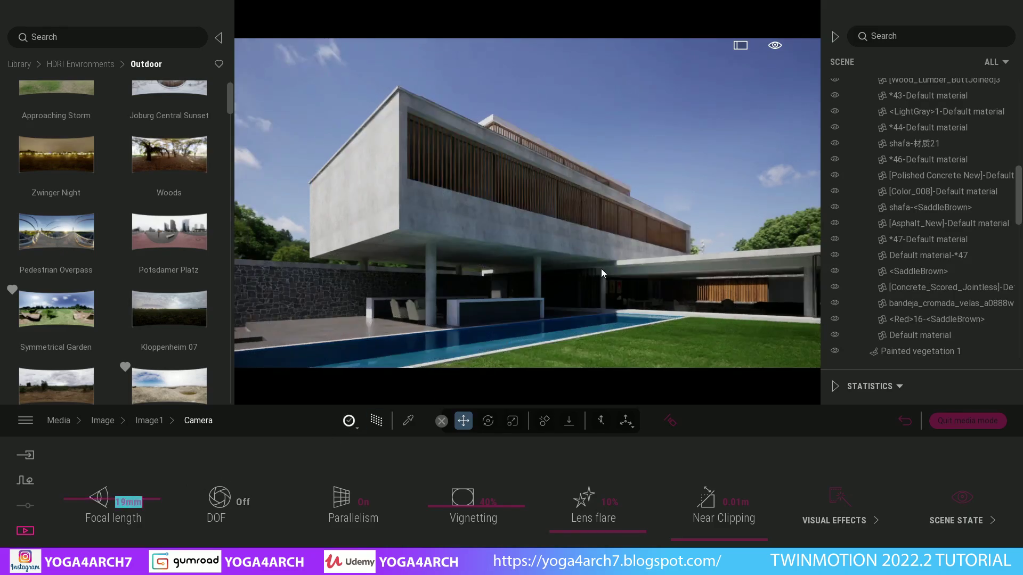
# Nudge the view slightly closer to the villa and return to the still-image list
pyautogui.moveTo(601, 270); pyautogui.dragTo(601, 250)
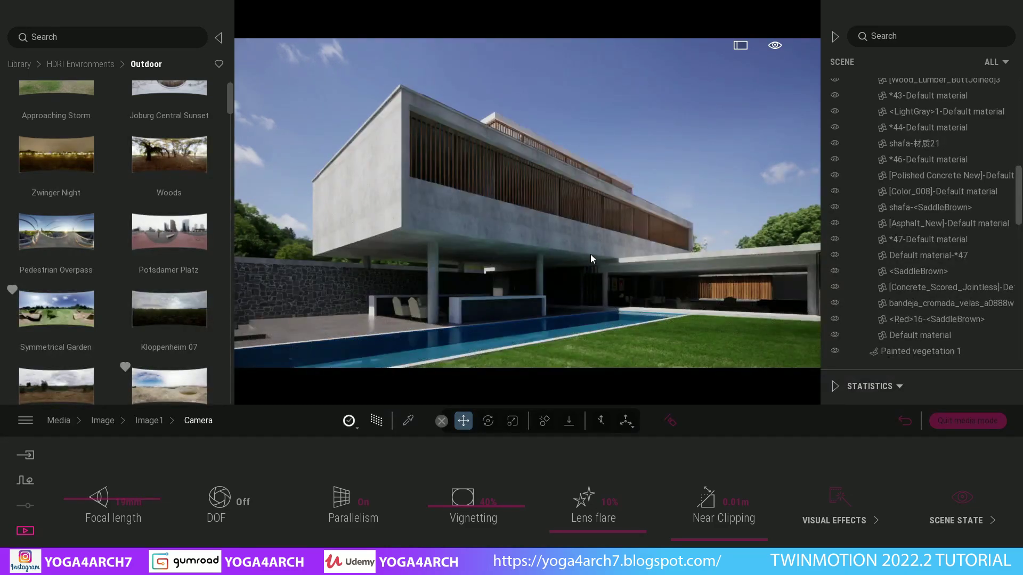
pyautogui.click(57, 421)
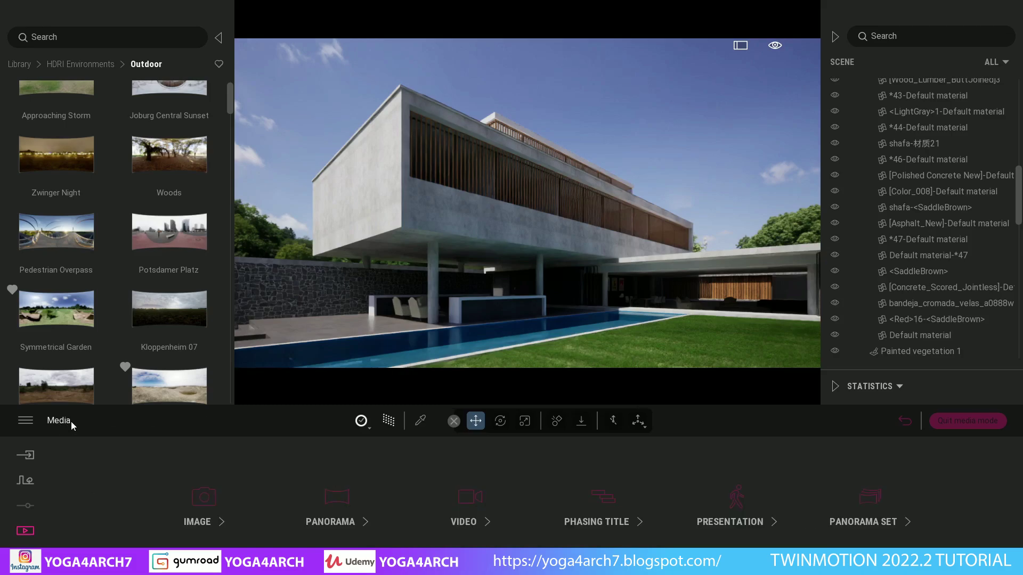
pyautogui.click(197, 506)
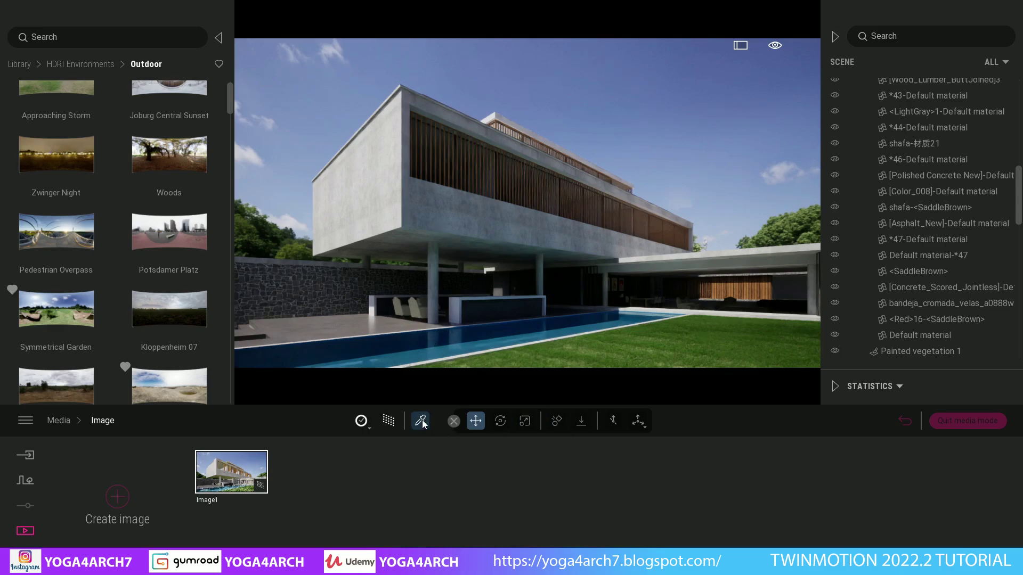
# Pick the pool water material and replace it with Contora pattern glass from the Glass library
pyautogui.click(444, 344)
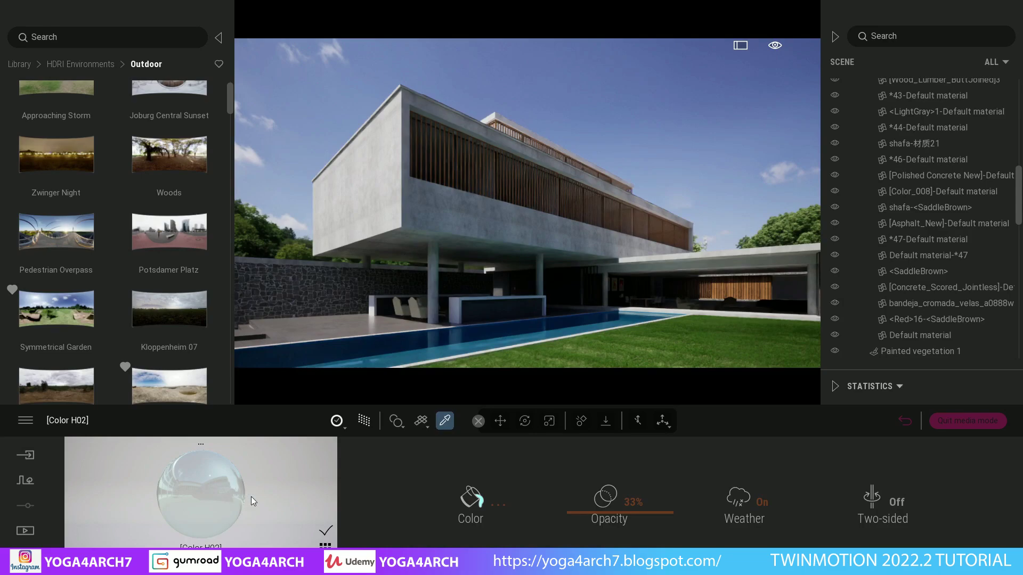
pyautogui.click(20, 64)
pyautogui.click(58, 121)
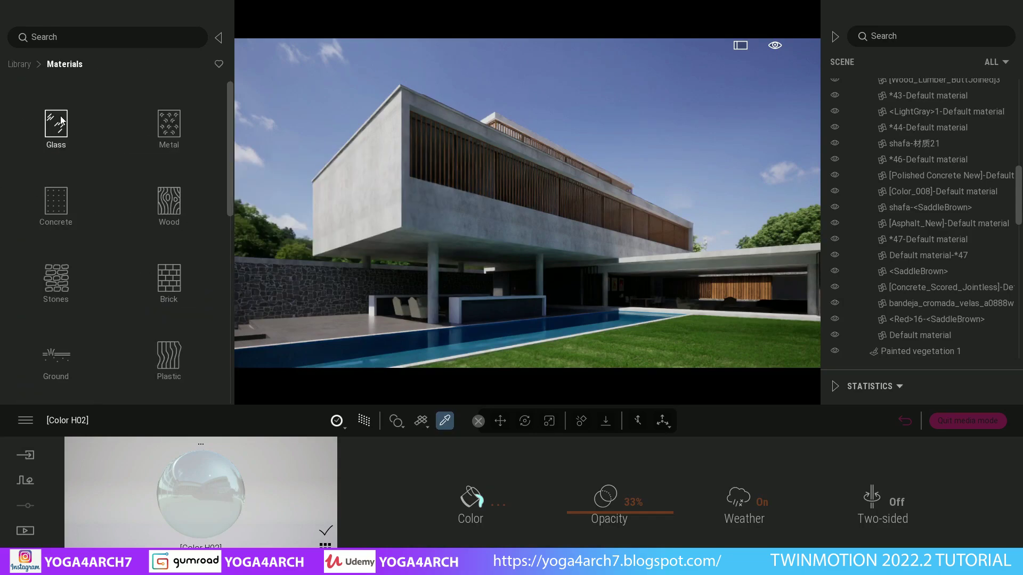
pyautogui.click(57, 123)
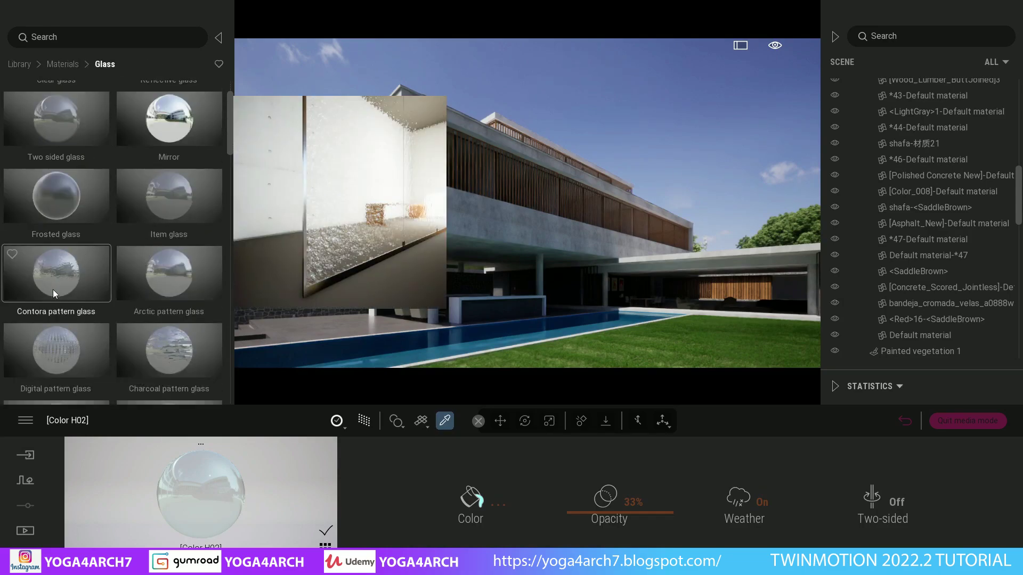
pyautogui.moveTo(52, 290); pyautogui.dragTo(387, 352)
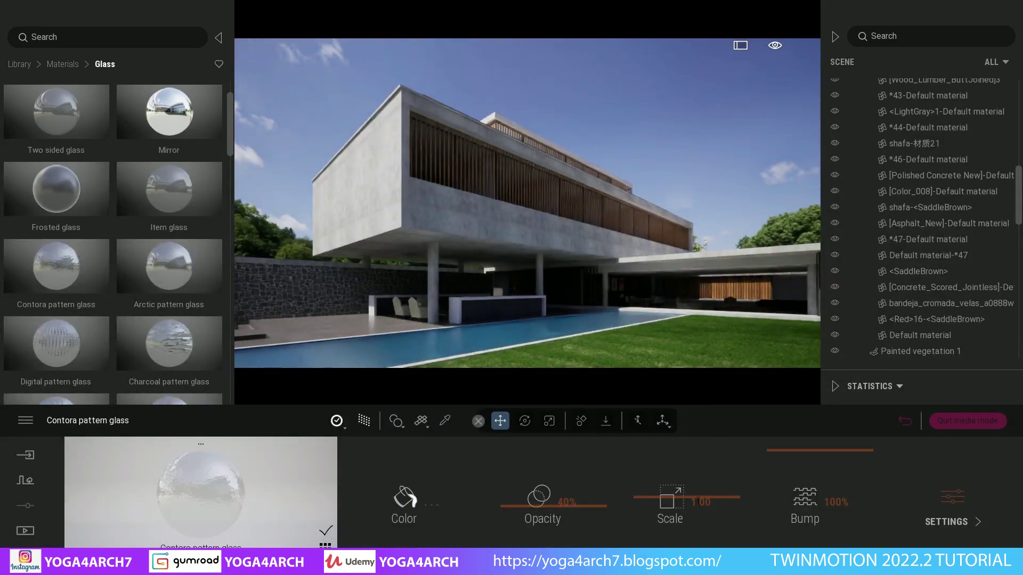
# Lower the glass bump, enlarge the pattern scale to 6.01 and set viewport quality to Medium
pyautogui.moveTo(797, 456); pyautogui.dragTo(828, 457)
pyautogui.click(649, 471)
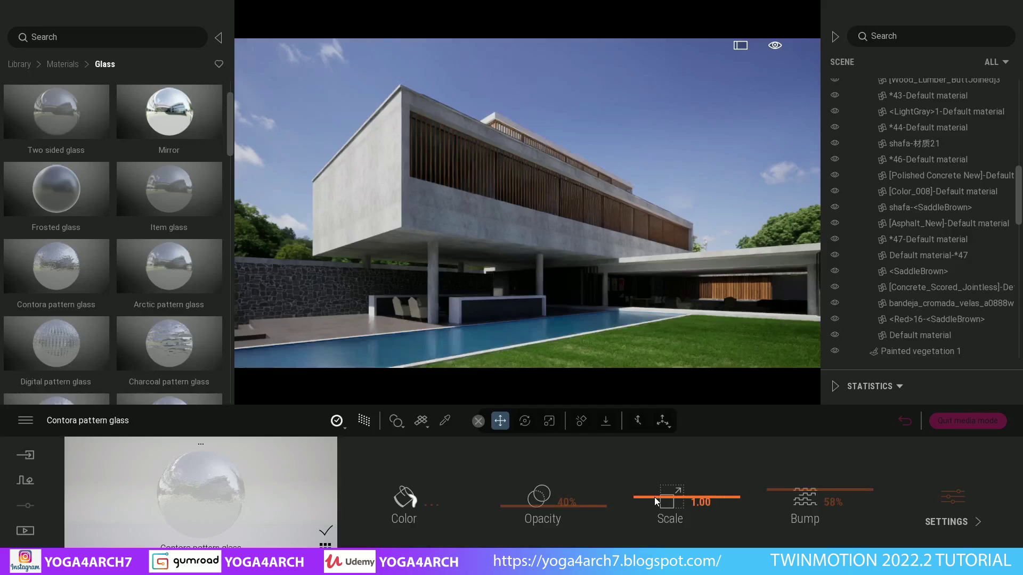
pyautogui.moveTo(649, 471); pyautogui.dragTo(651, 459)
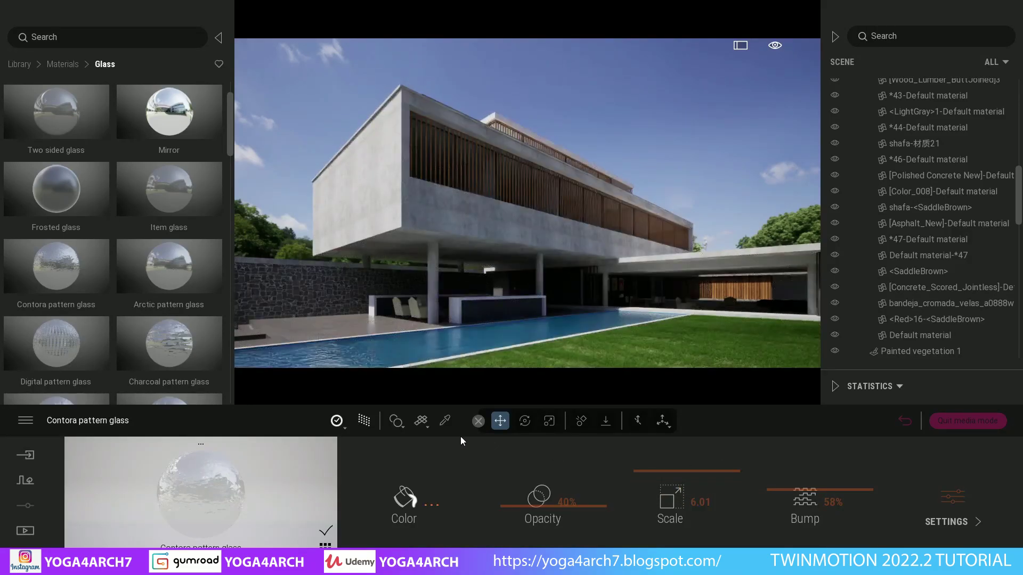
pyautogui.click(346, 425)
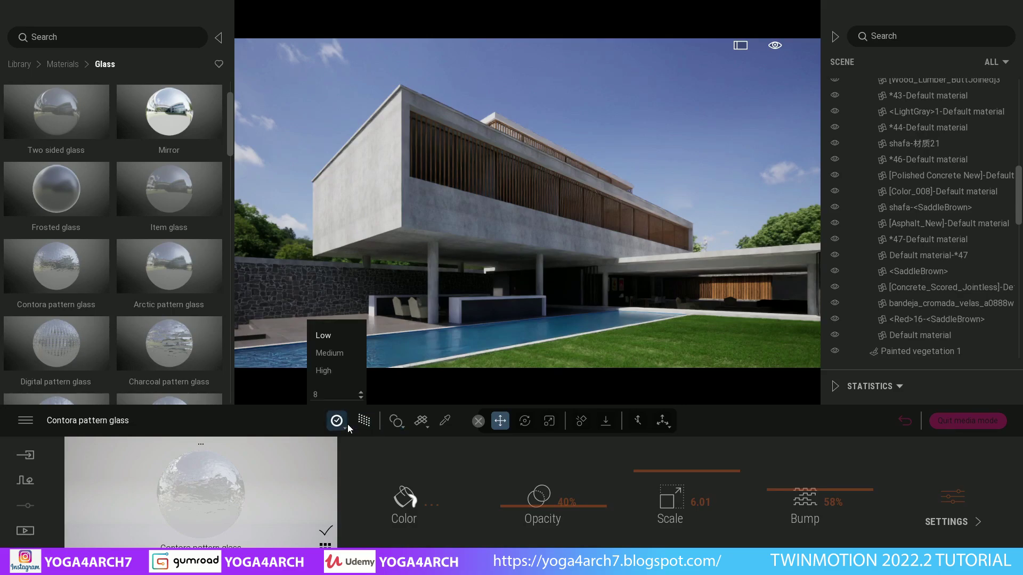
pyautogui.click(339, 354)
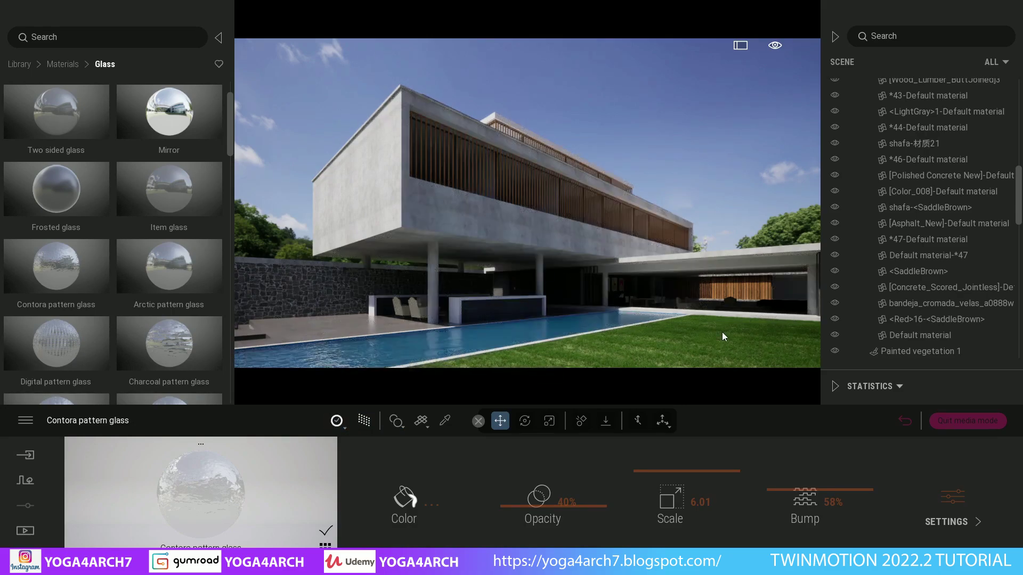
# Set the glass opacity to 35% and bump to 20%, then switch viewport quality to High
pyautogui.moveTo(509, 507); pyautogui.dragTo(509, 519)
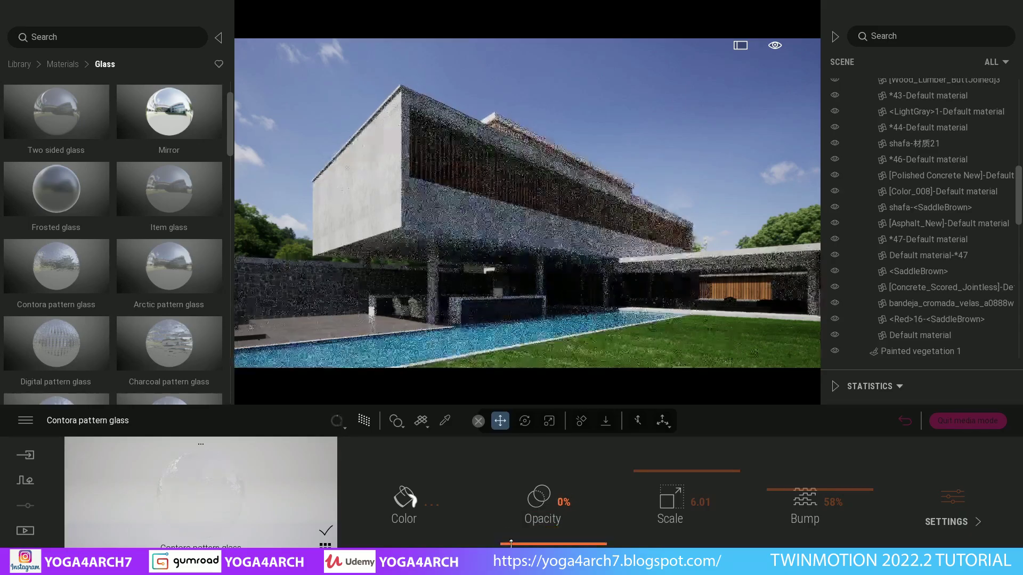
pyautogui.moveTo(510, 535)
pyautogui.mouseDown()
pyautogui.moveTo(479, 535)
pyautogui.moveTo(530, 511)
pyautogui.mouseUp()
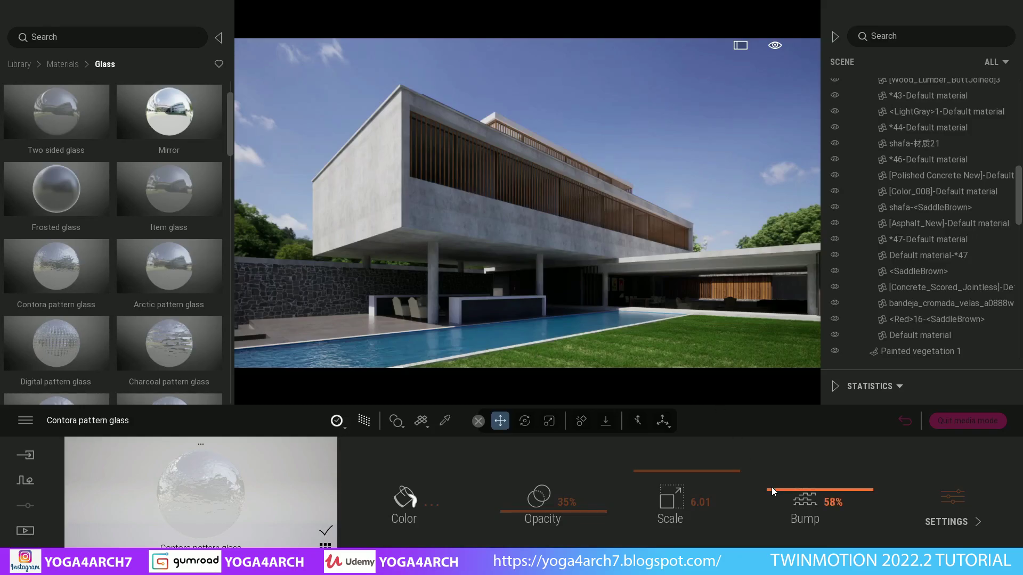
pyautogui.moveTo(772, 488); pyautogui.dragTo(774, 528)
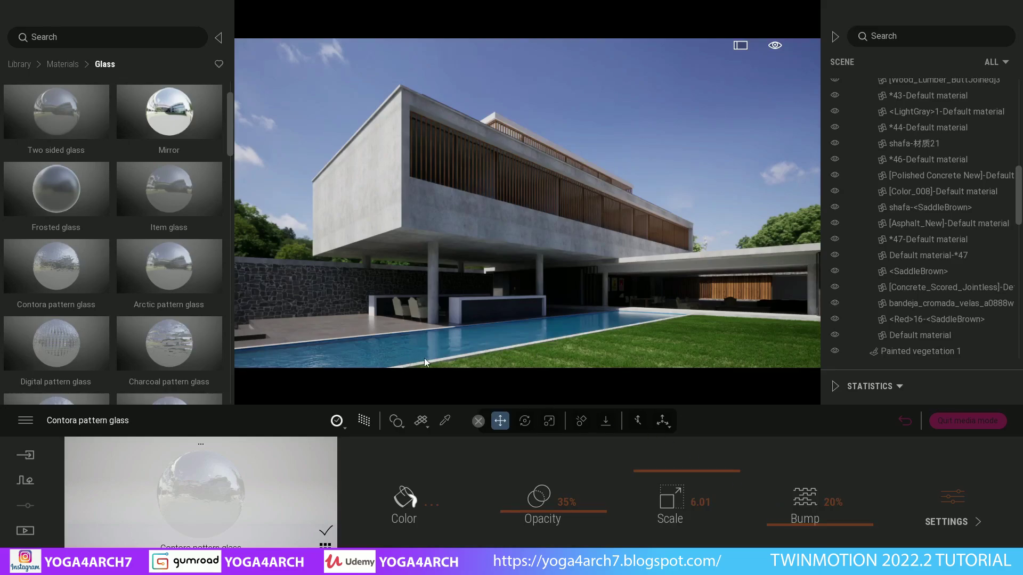
pyautogui.click(347, 429)
pyautogui.click(324, 371)
# Open Image1's Lighting settings and raise the Ambient slider to 0.80
pyautogui.click(28, 531)
pyautogui.click(254, 499)
pyautogui.click(255, 499)
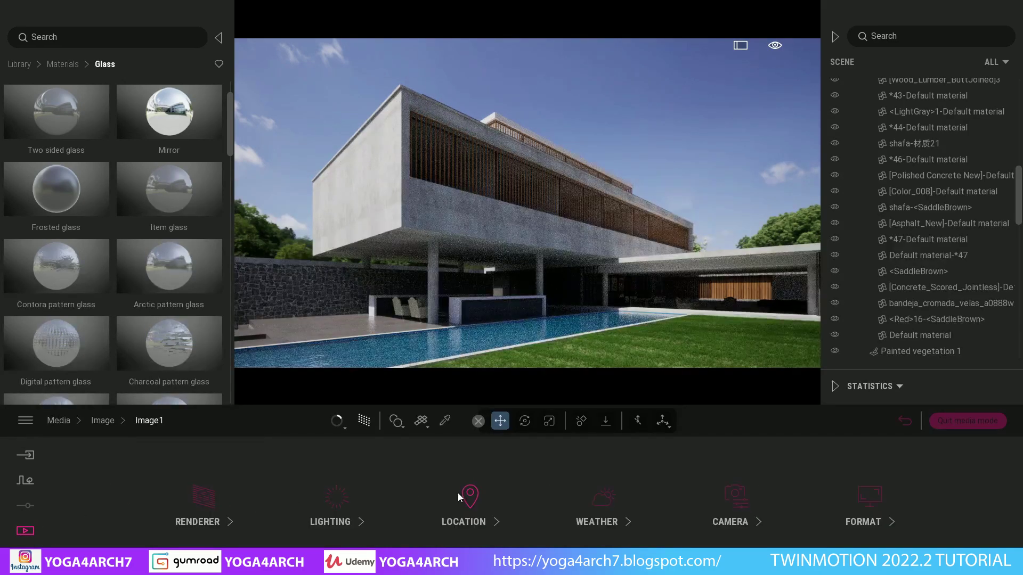
pyautogui.click(339, 500)
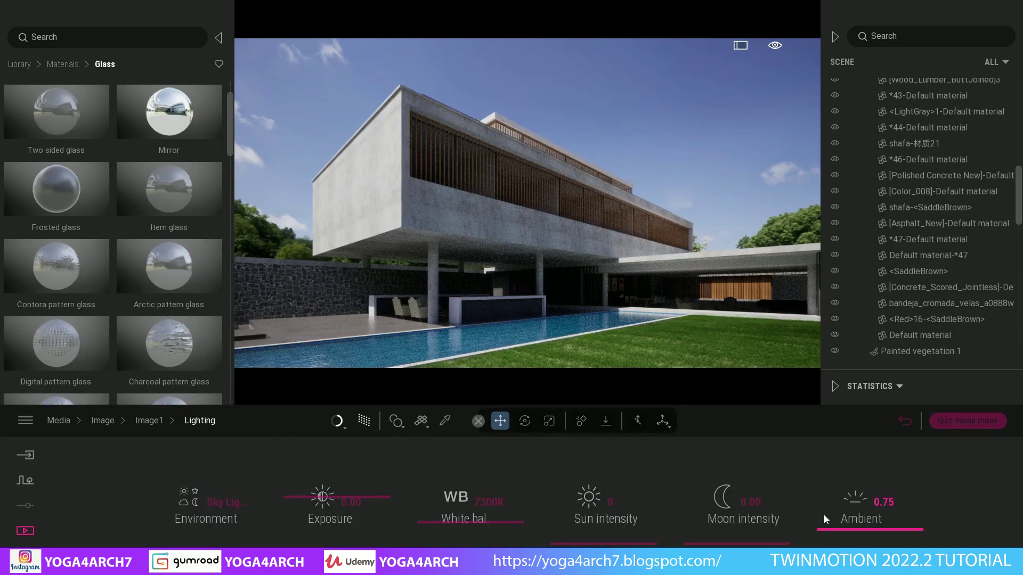
pyautogui.moveTo(836, 528); pyautogui.dragTo(848, 530)
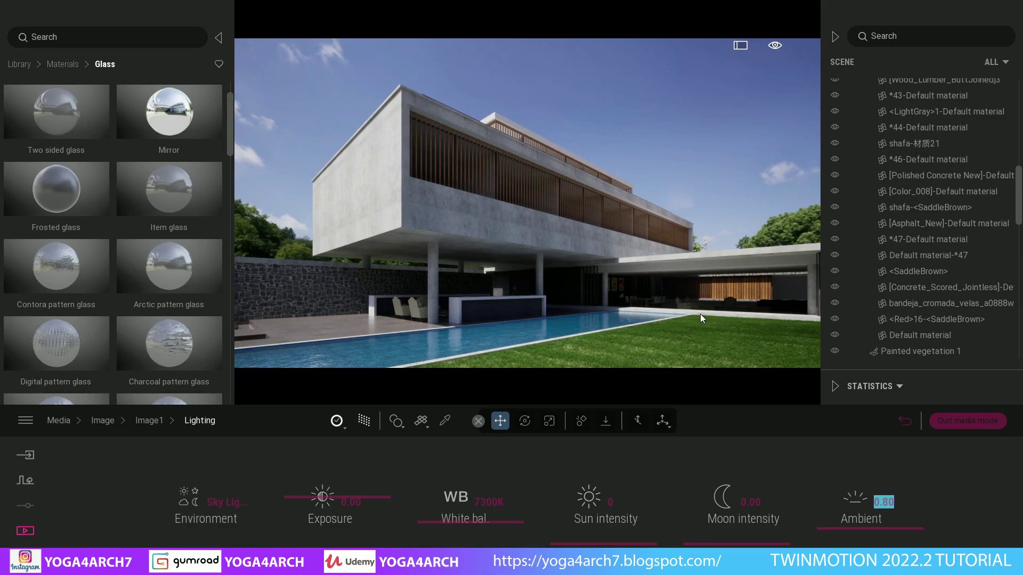
# Pick the pool's Contora glass, adjust its opacity and bump, and make it two-sided
pyautogui.click(441, 423)
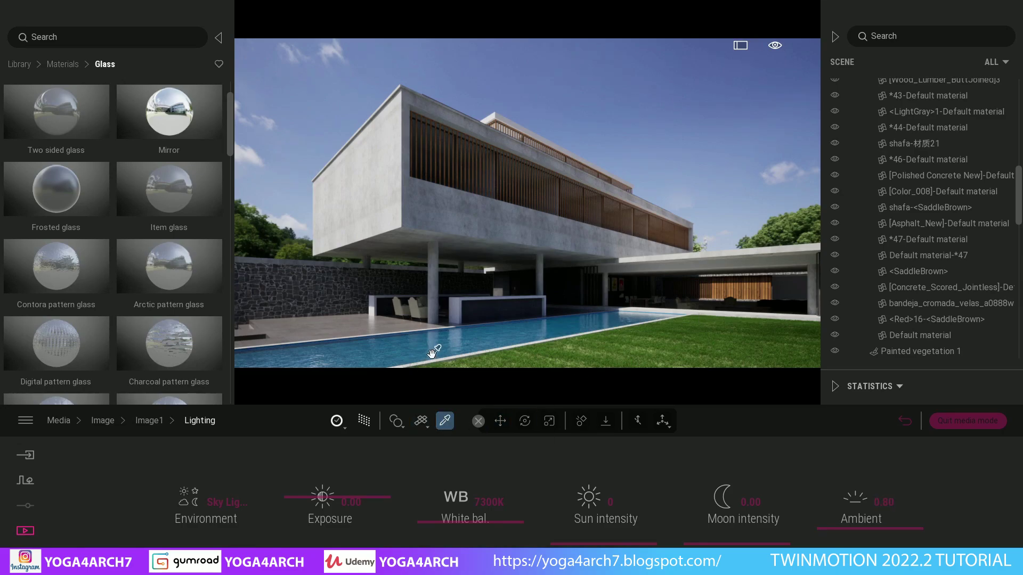
pyautogui.click(435, 350)
pyautogui.moveTo(512, 484)
pyautogui.mouseDown()
pyautogui.moveTo(513, 534)
pyautogui.moveTo(541, 511)
pyautogui.mouseUp()
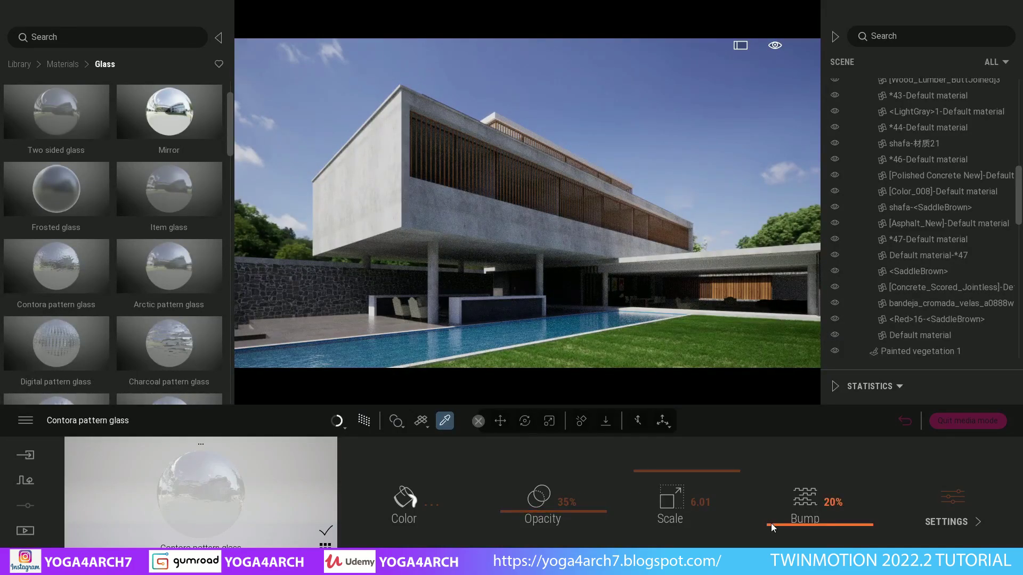
pyautogui.moveTo(783, 519)
pyautogui.mouseDown()
pyautogui.moveTo(786, 483)
pyautogui.moveTo(790, 516)
pyautogui.mouseUp()
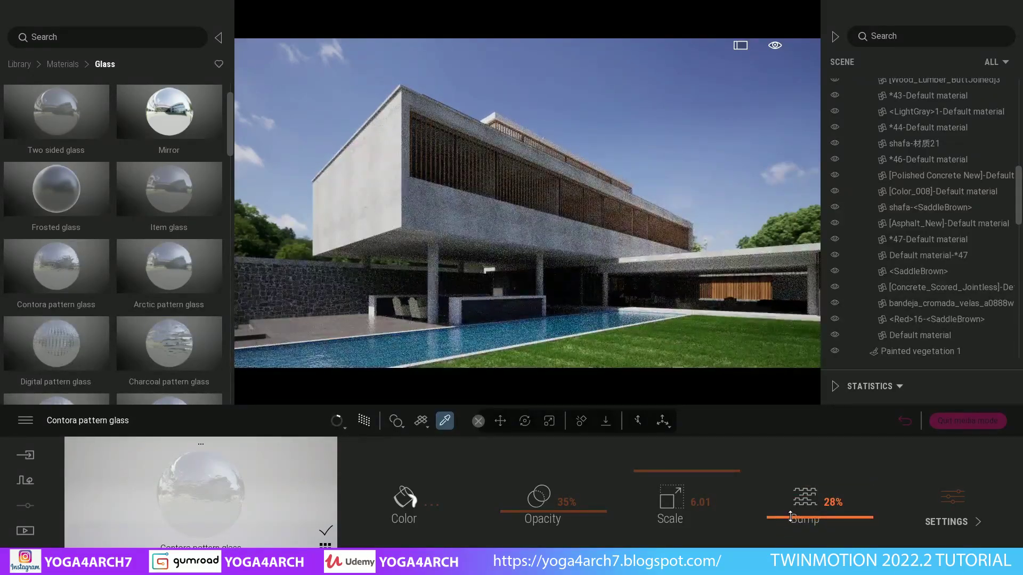
pyautogui.click(933, 507)
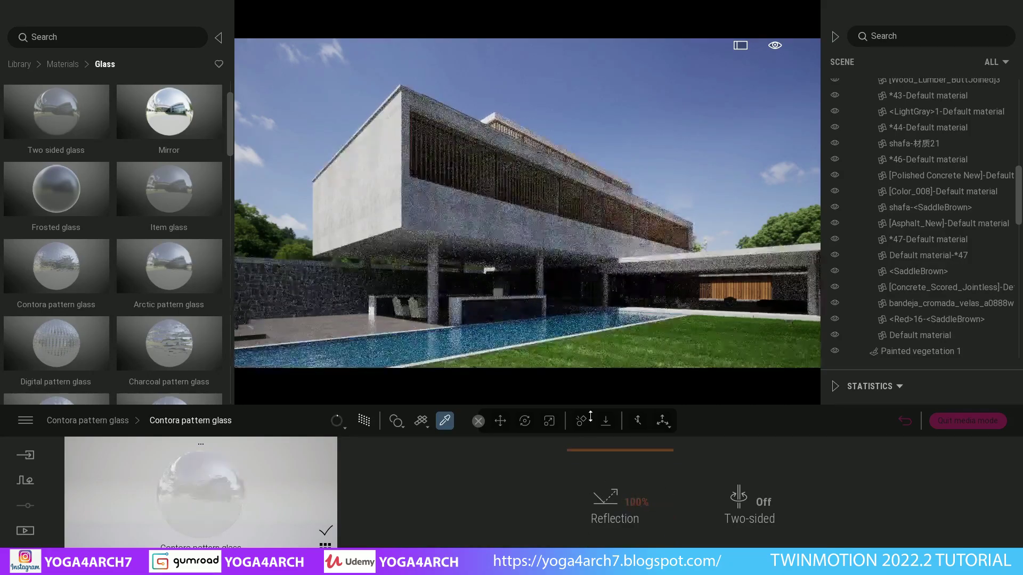
pyautogui.click(738, 498)
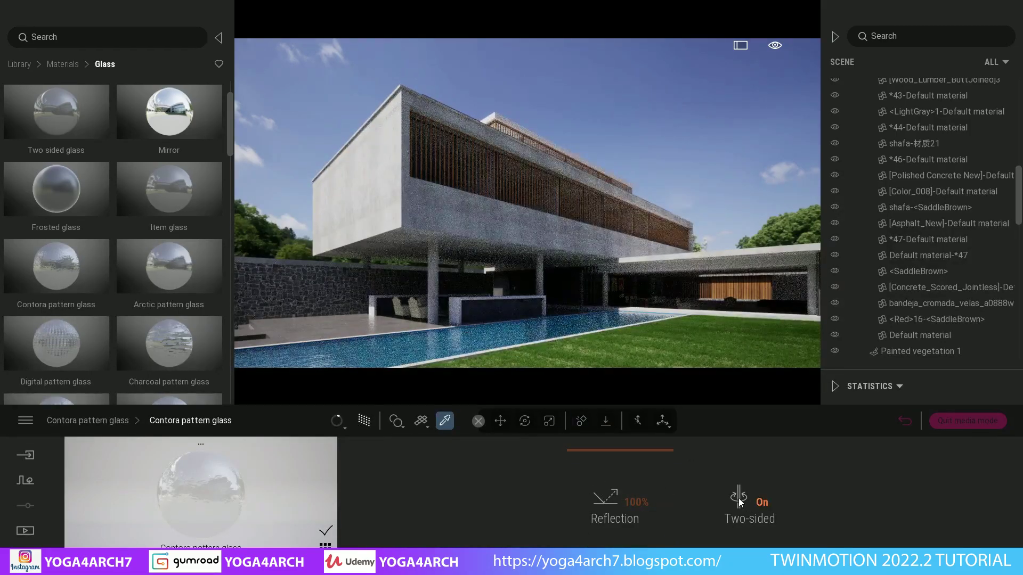
pyautogui.click(113, 419)
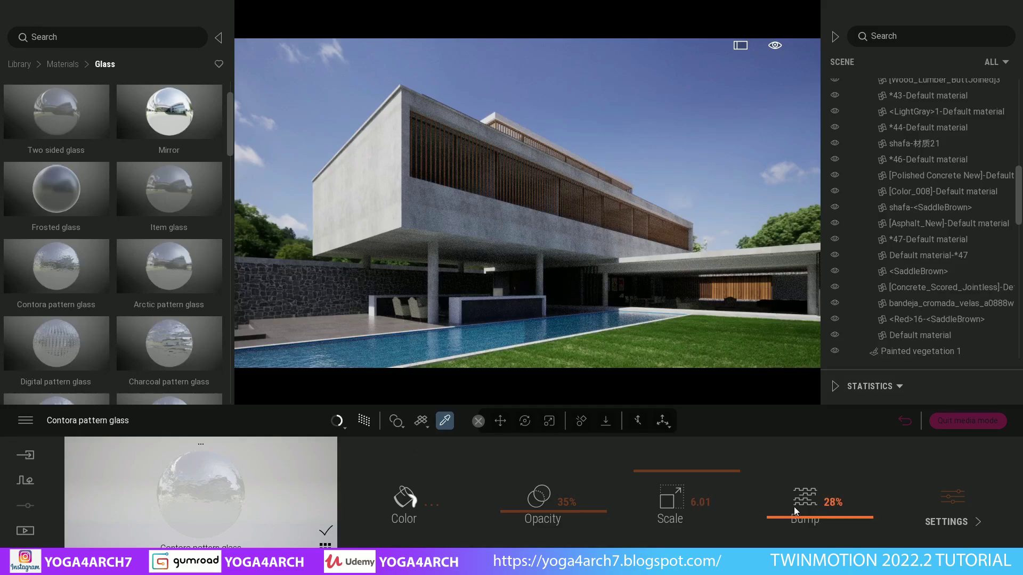
# Rotate the glass pattern and give it a sideways drift in the pattern scale options
pyautogui.click(670, 503)
pyautogui.moveTo(544, 501); pyautogui.dragTo(746, 520)
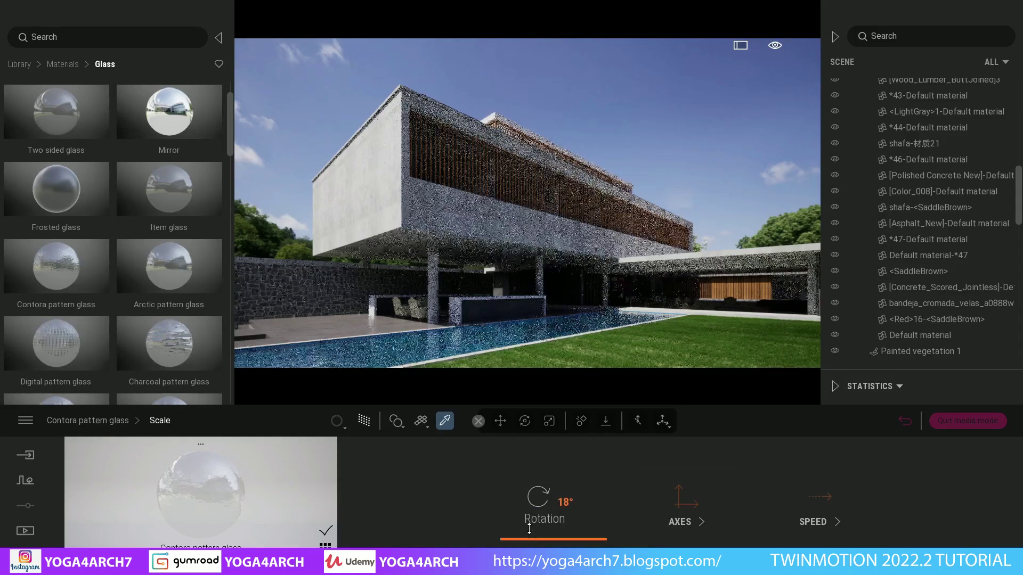
pyautogui.click(818, 519)
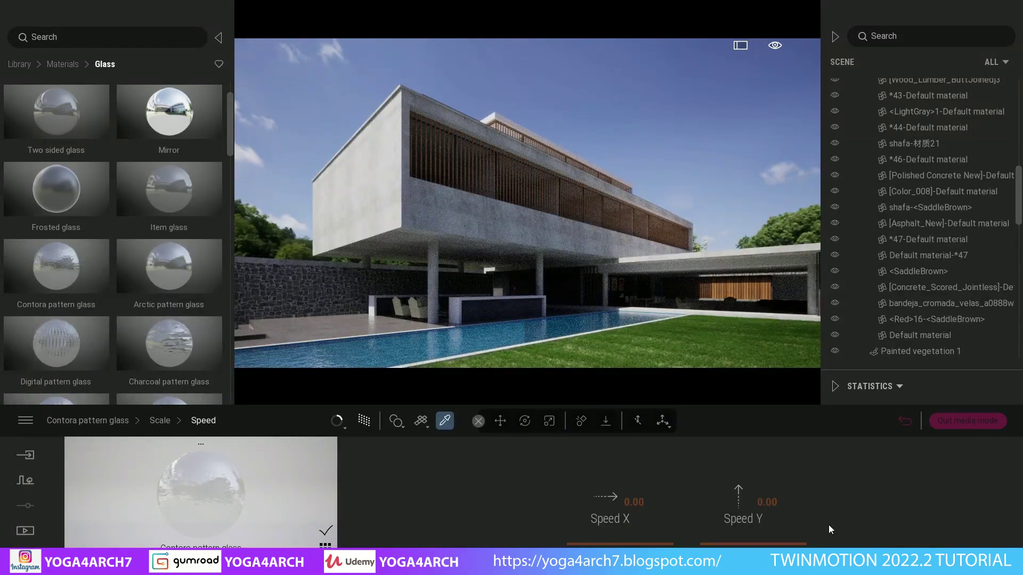
pyautogui.moveTo(610, 532); pyautogui.dragTo(747, 537)
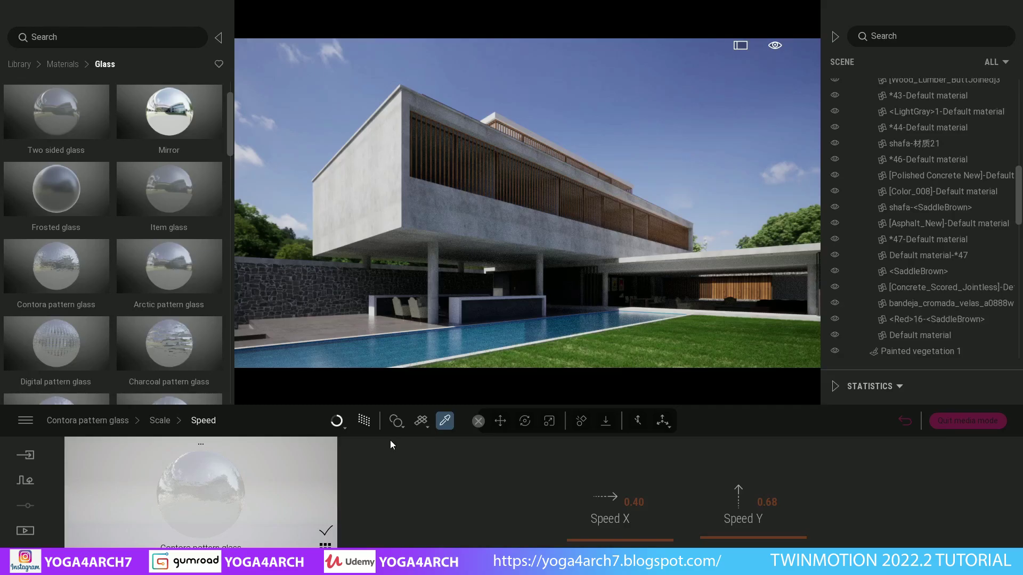
pyautogui.click(159, 420)
pyautogui.click(116, 421)
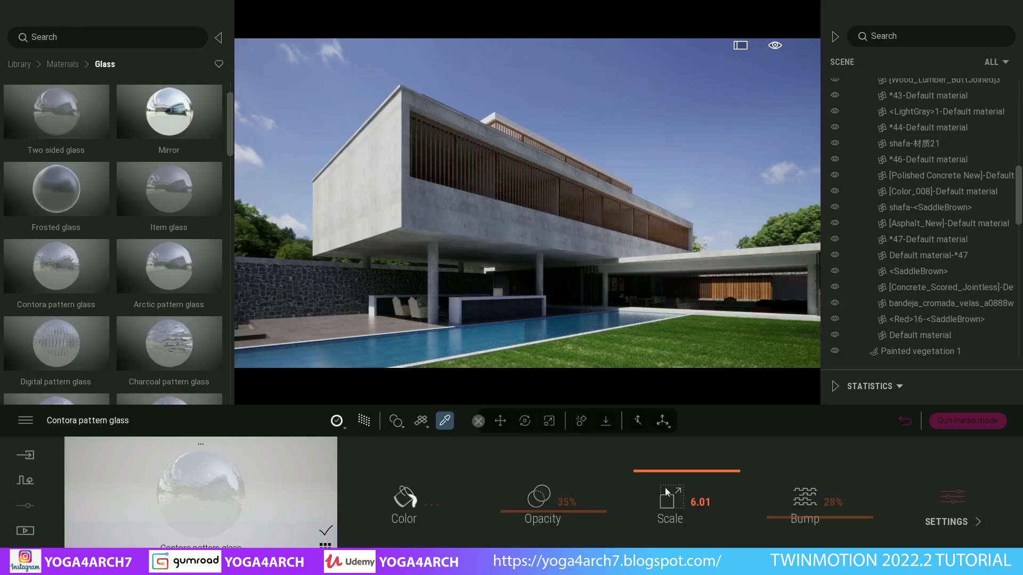
# Shrink the pattern scale, raise bump to 60% and opacity, then apply Two sided glass to the pool
pyautogui.moveTo(662, 476)
pyautogui.mouseDown()
pyautogui.moveTo(674, 523)
pyautogui.moveTo(670, 514)
pyautogui.mouseUp()
pyautogui.moveTo(804, 498); pyautogui.dragTo(708, 468)
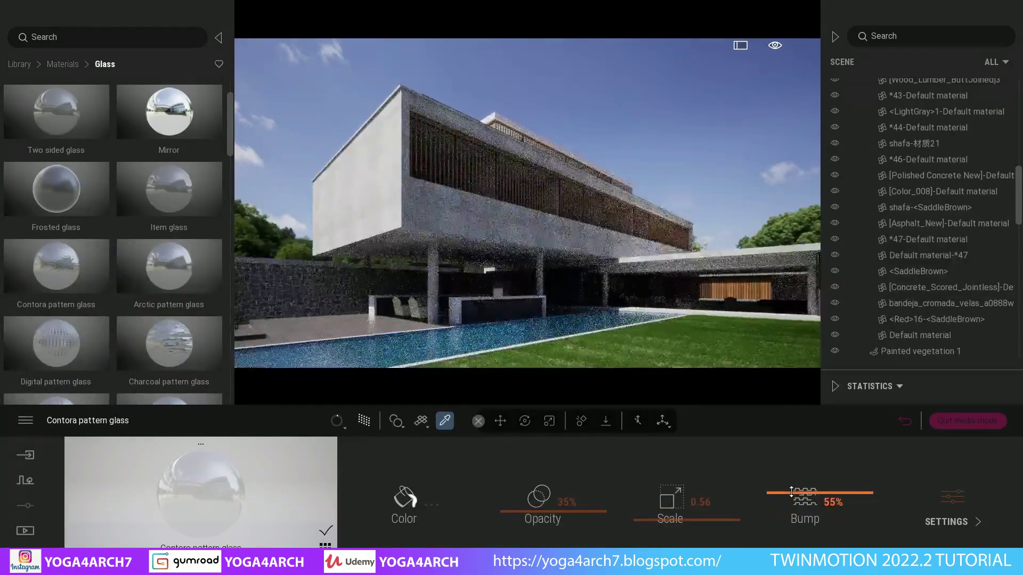
pyautogui.scroll(2, 498, 281)
pyautogui.scroll(2, 511, 276)
pyautogui.scroll(2, 522, 272)
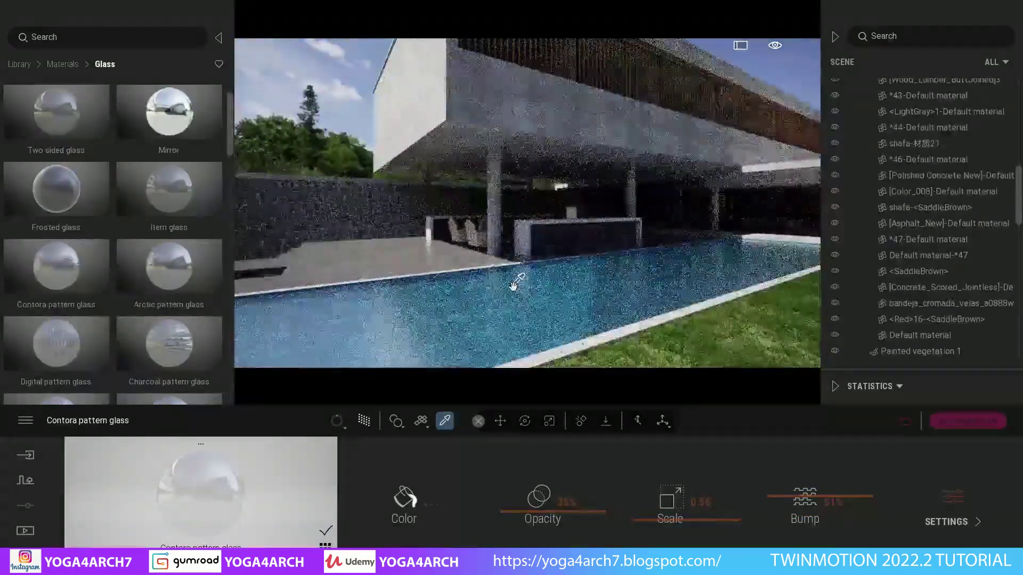
pyautogui.scroll(2, 527, 271)
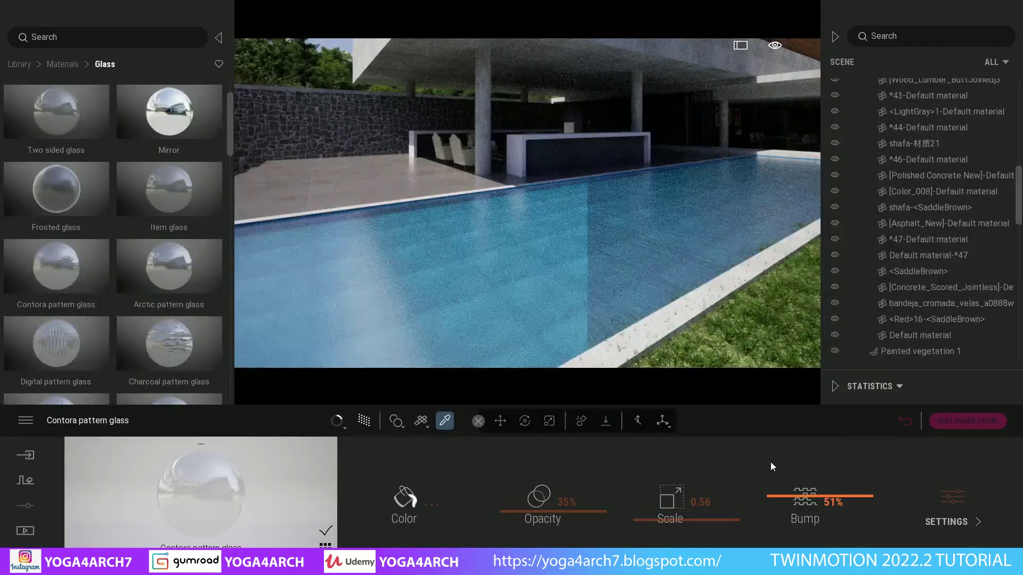
pyautogui.moveTo(766, 498); pyautogui.dragTo(778, 488)
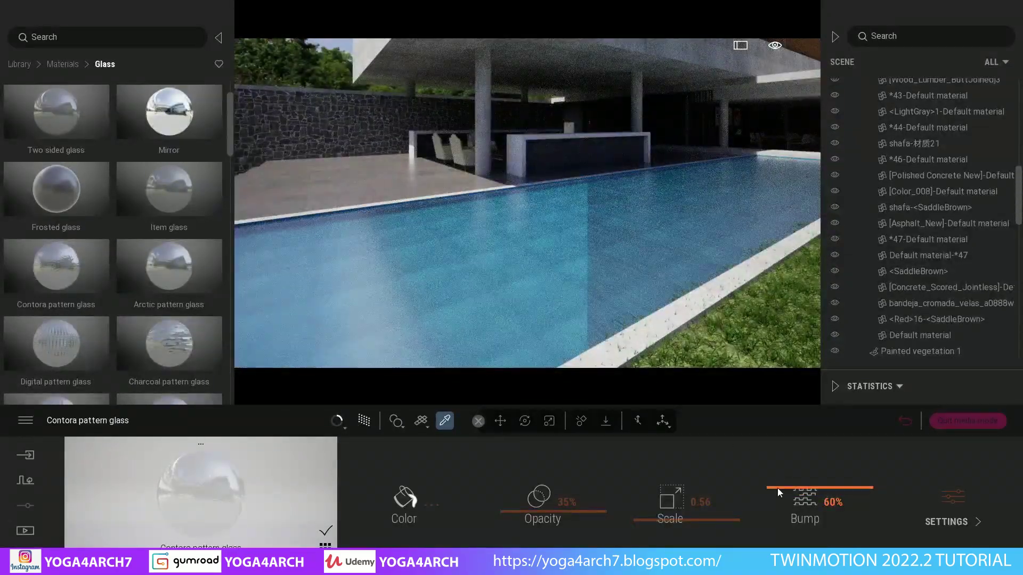
pyautogui.moveTo(559, 516)
pyautogui.mouseDown()
pyautogui.moveTo(504, 504)
pyautogui.moveTo(522, 528)
pyautogui.moveTo(519, 500)
pyautogui.mouseUp()
pyautogui.scroll(1, 56, 123)
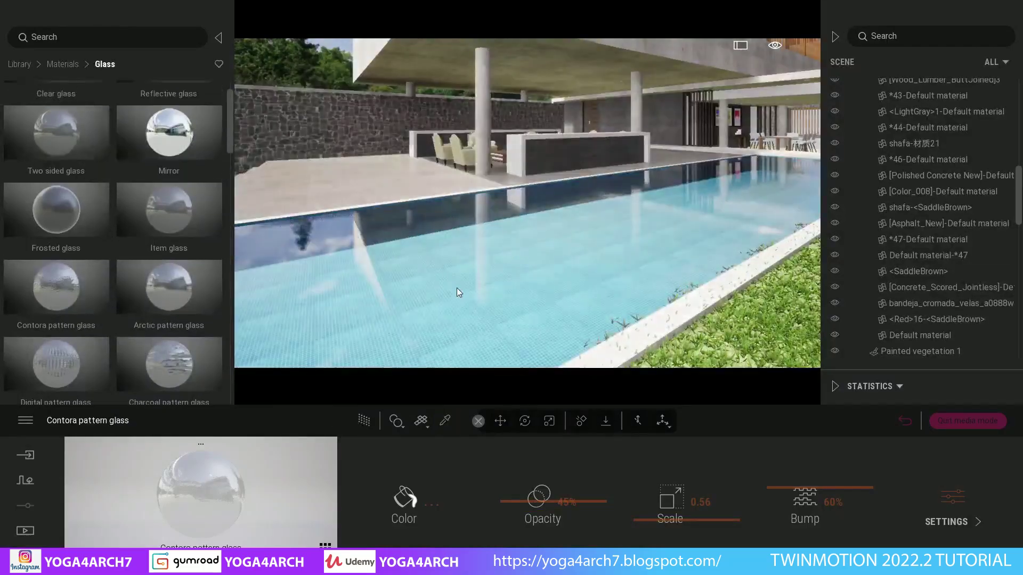
pyautogui.click(456, 287)
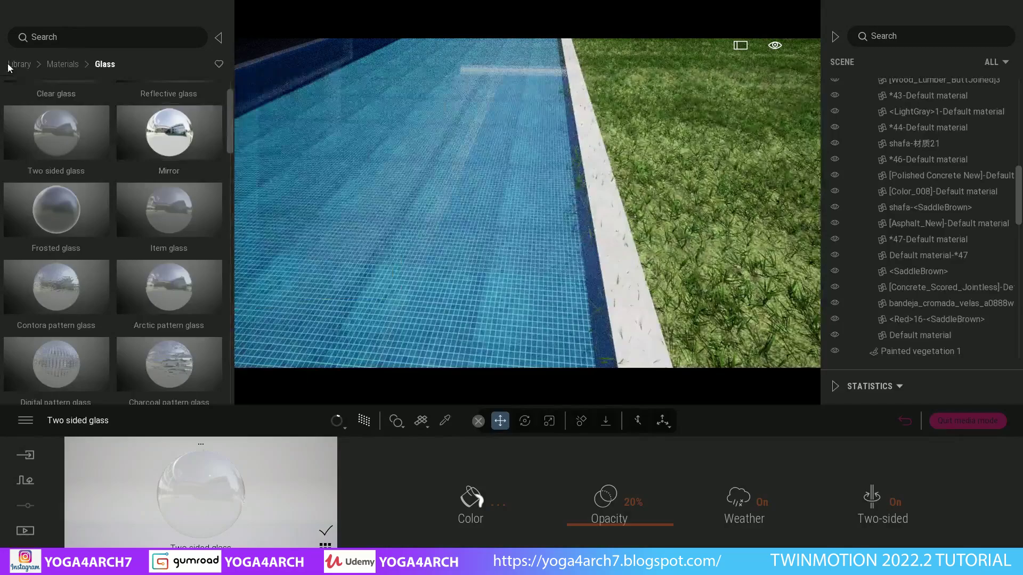
# Start vegetation painting, switch to erasing Lawn 01, and look down onto the pool edge
pyautogui.click(16, 65)
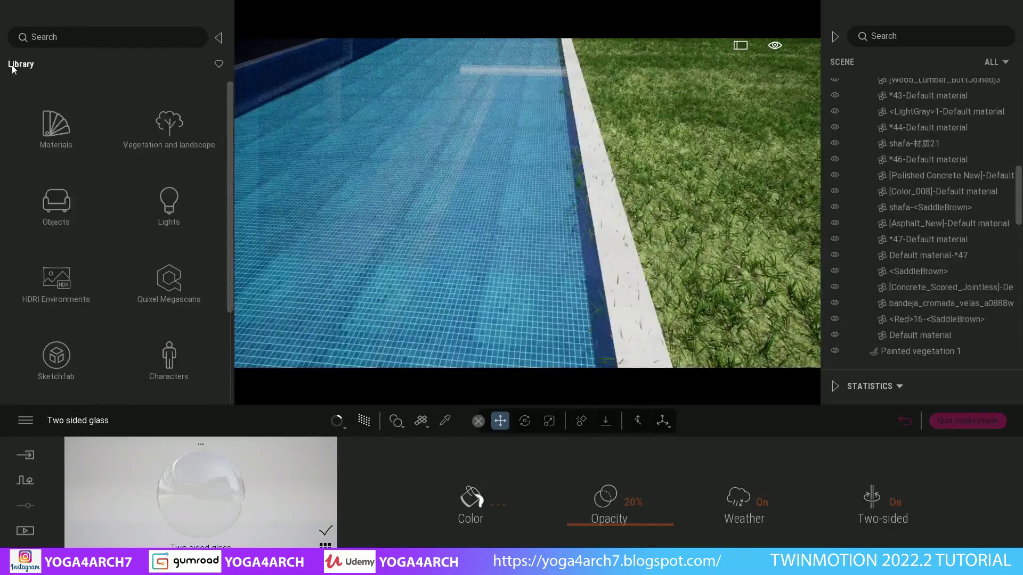
pyautogui.click(25, 481)
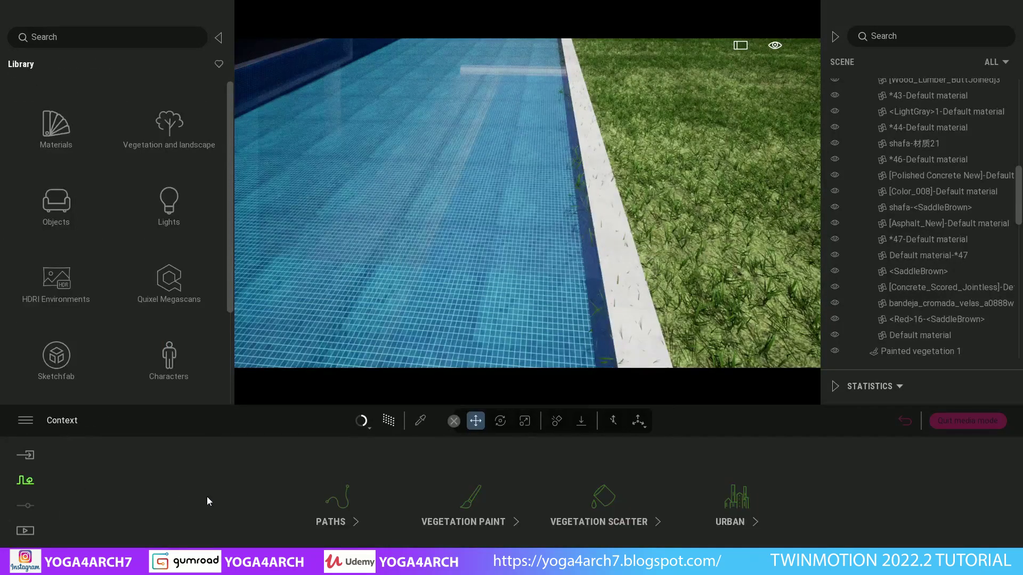
pyautogui.click(467, 502)
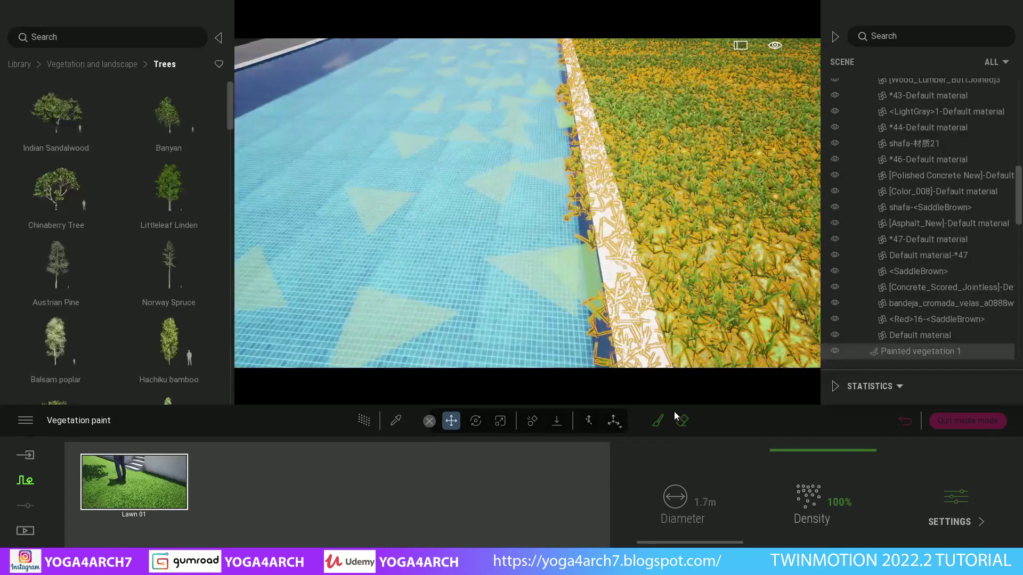
pyautogui.click(682, 421)
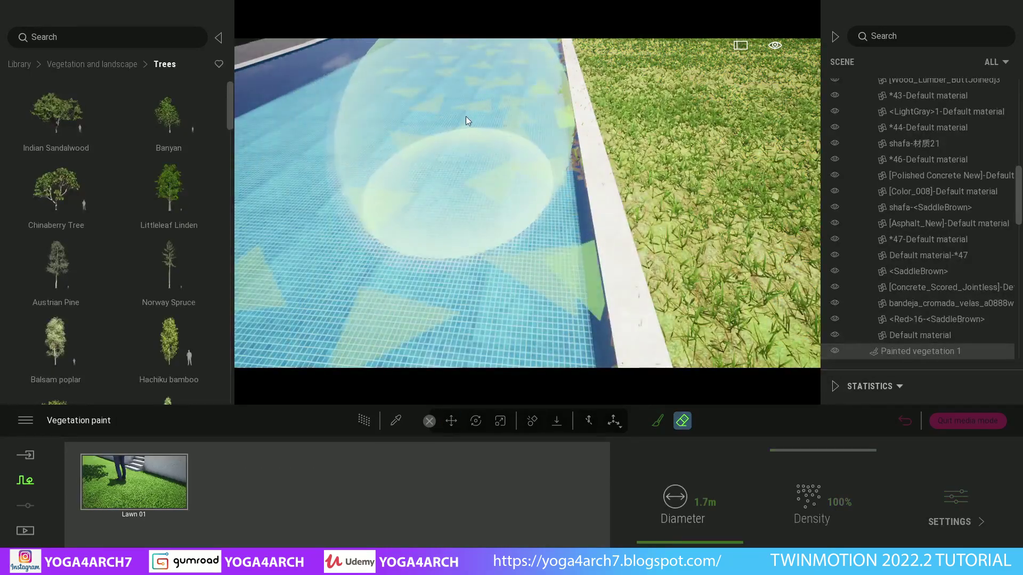
pyautogui.moveTo(449, 116); pyautogui.dragTo(401, 138, button='right')
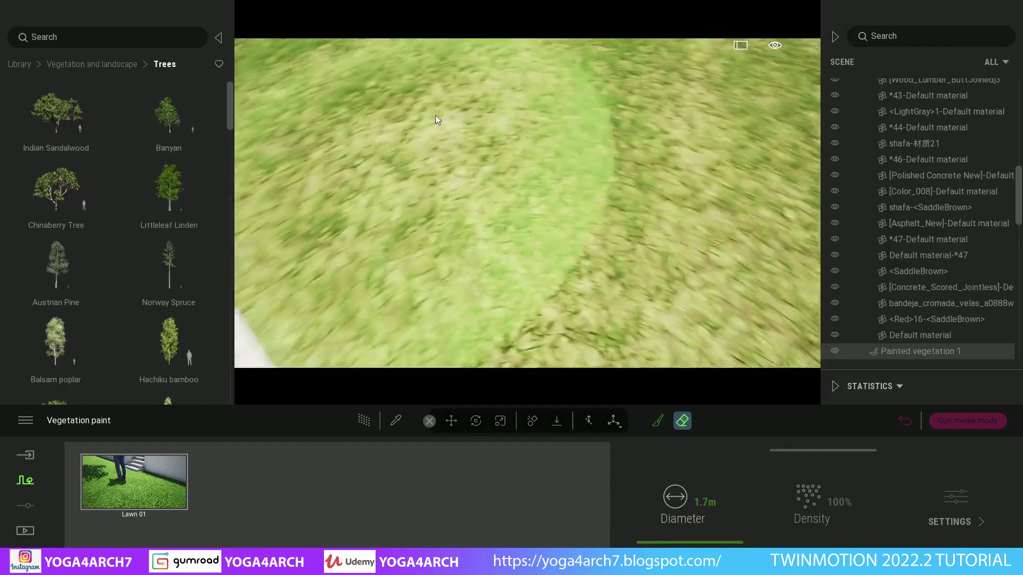
# Open Image1's camera settings, turn off parallelism, and move close to the grass and pool edge
pyautogui.click(25, 531)
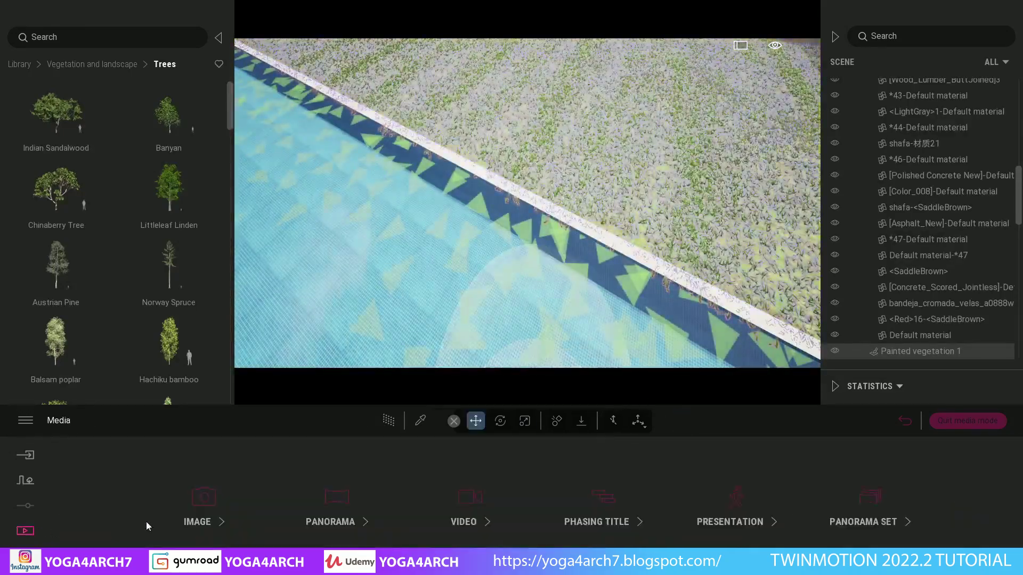
pyautogui.click(203, 506)
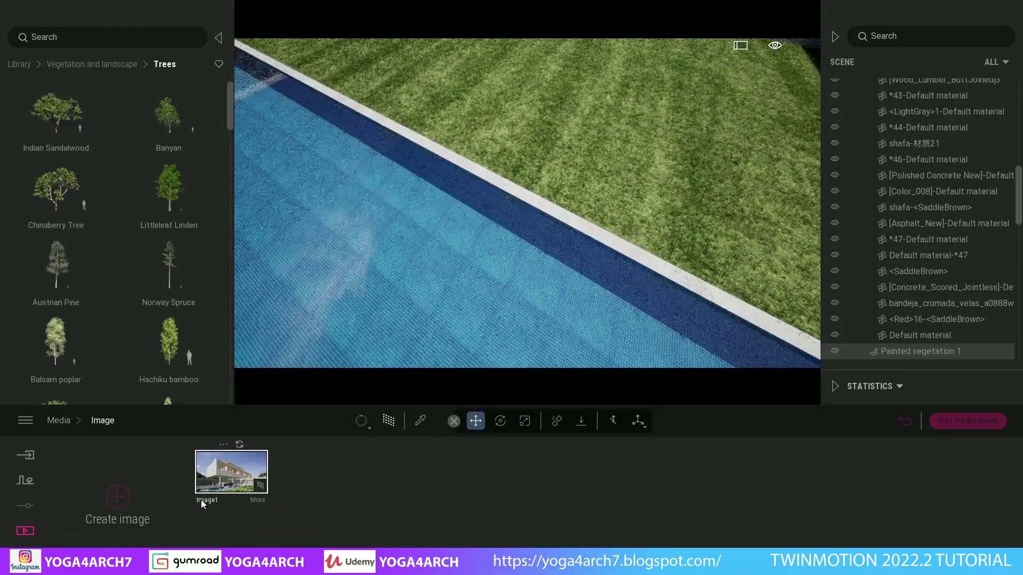
pyautogui.click(260, 495)
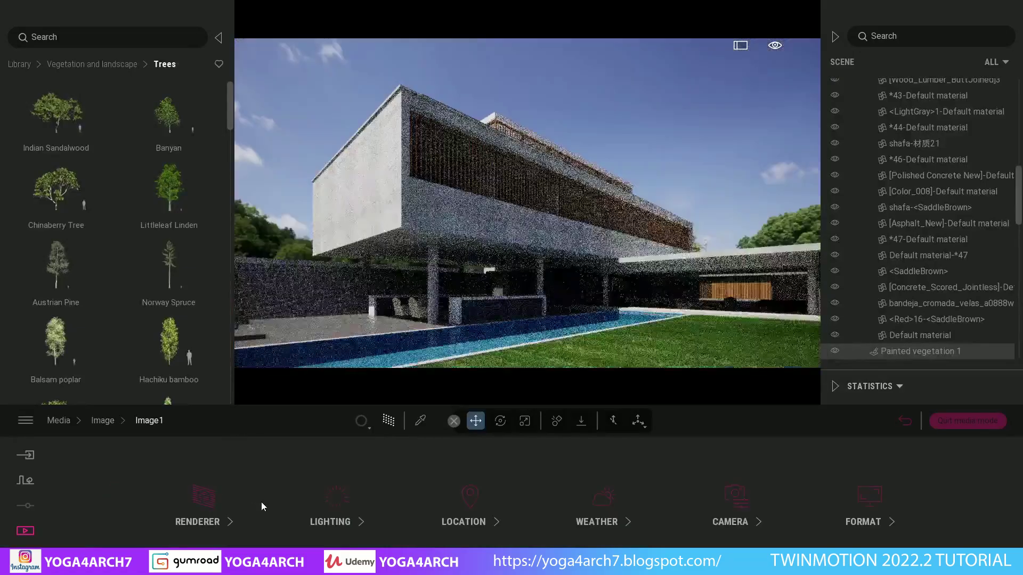
pyautogui.click(728, 497)
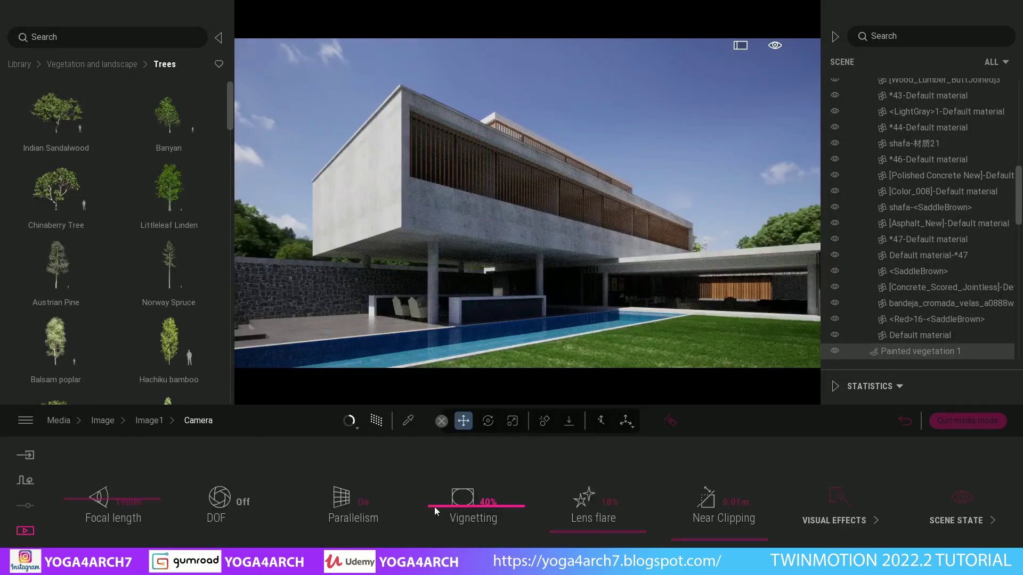
pyautogui.click(363, 502)
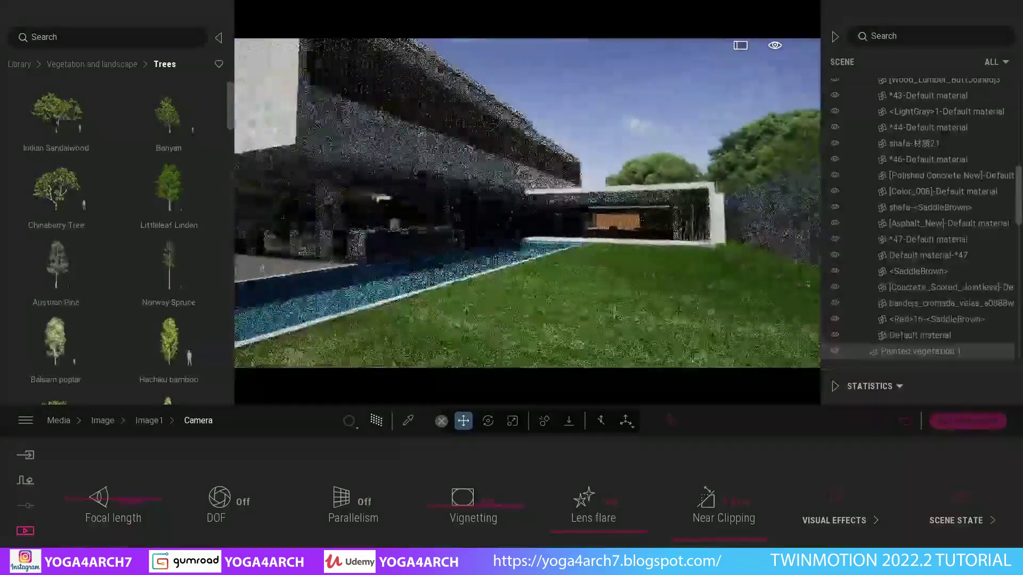
pyautogui.moveTo(358, 213); pyautogui.dragTo(358, 139)
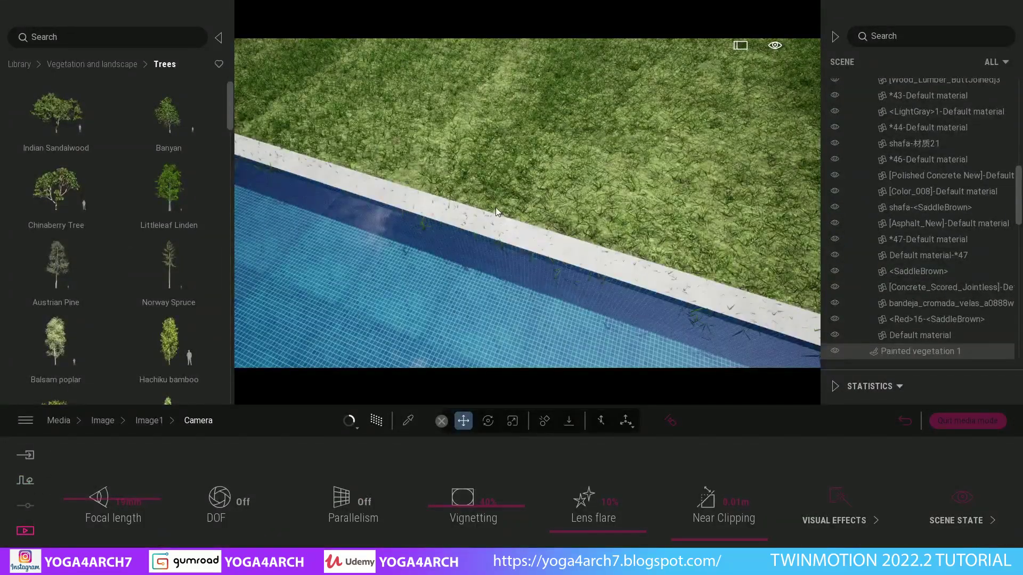
# Reactivate the Lawn 01 eraser and brush away all the grass painted onto the pool water
pyautogui.click(499, 191)
pyautogui.click(682, 421)
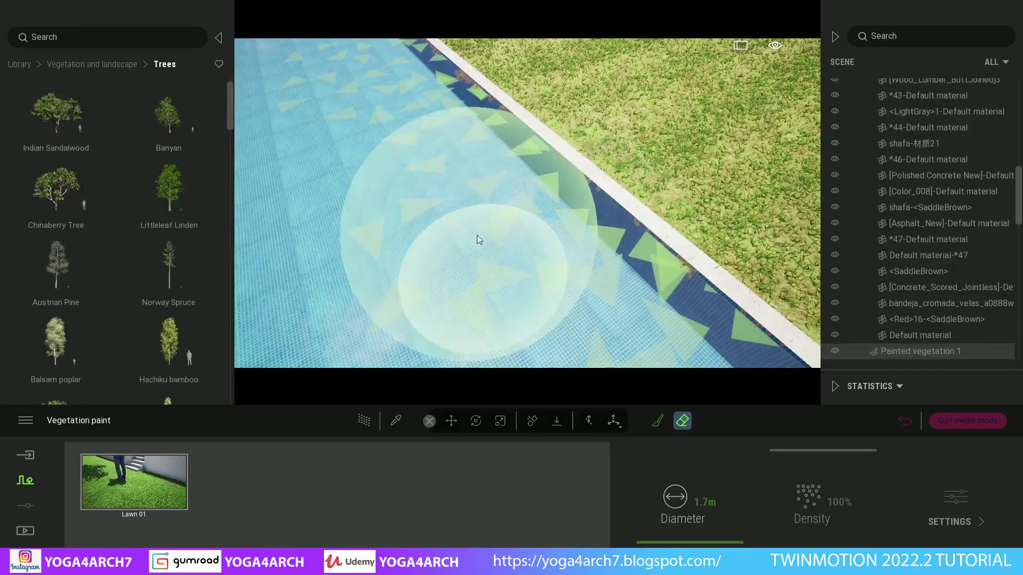
pyautogui.scroll(-5, 477, 235)
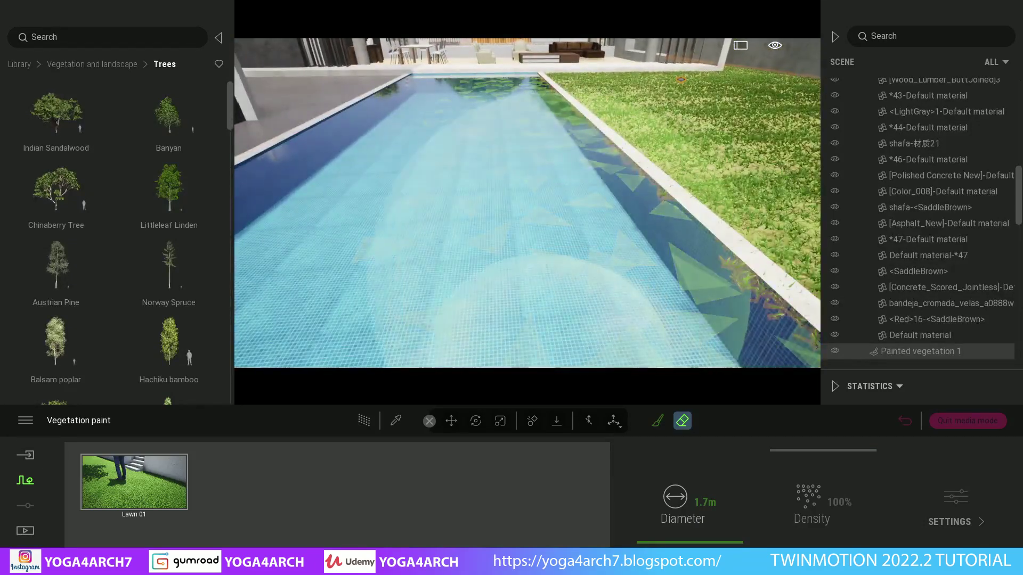
pyautogui.scroll(5, 503, 176)
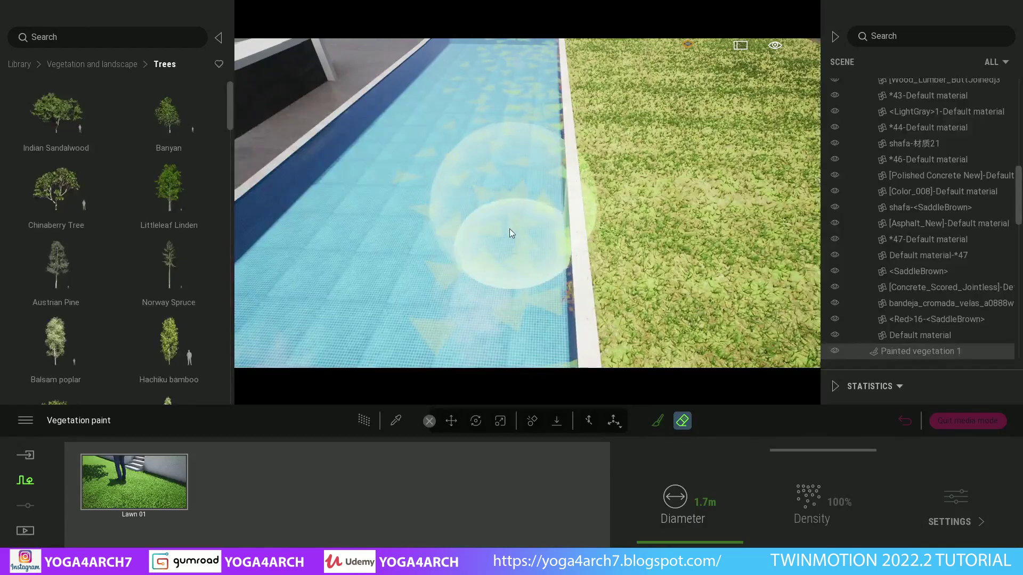
pyautogui.click(509, 229)
pyautogui.scroll(-5, 488, 223)
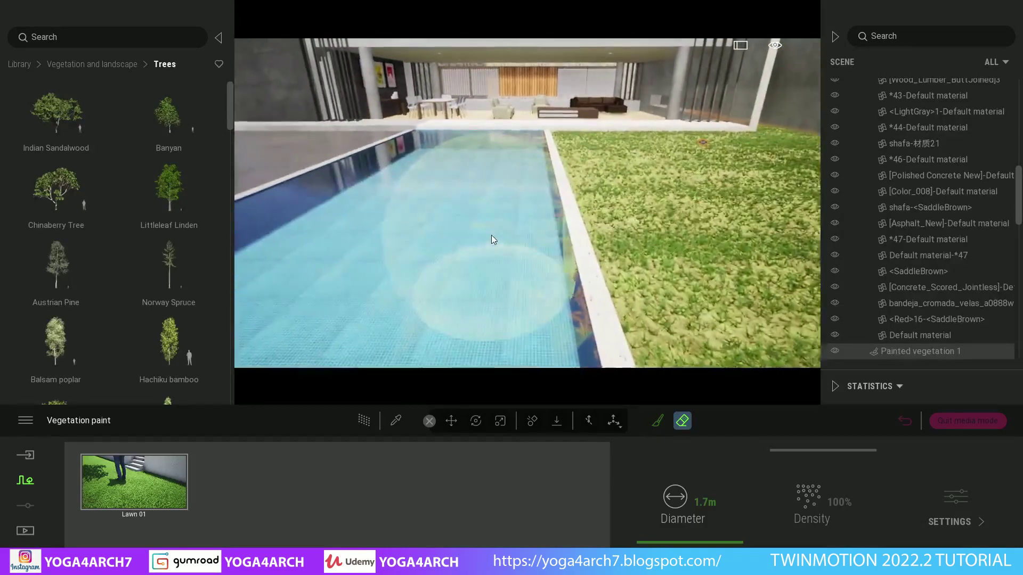
pyautogui.scroll(5, 491, 237)
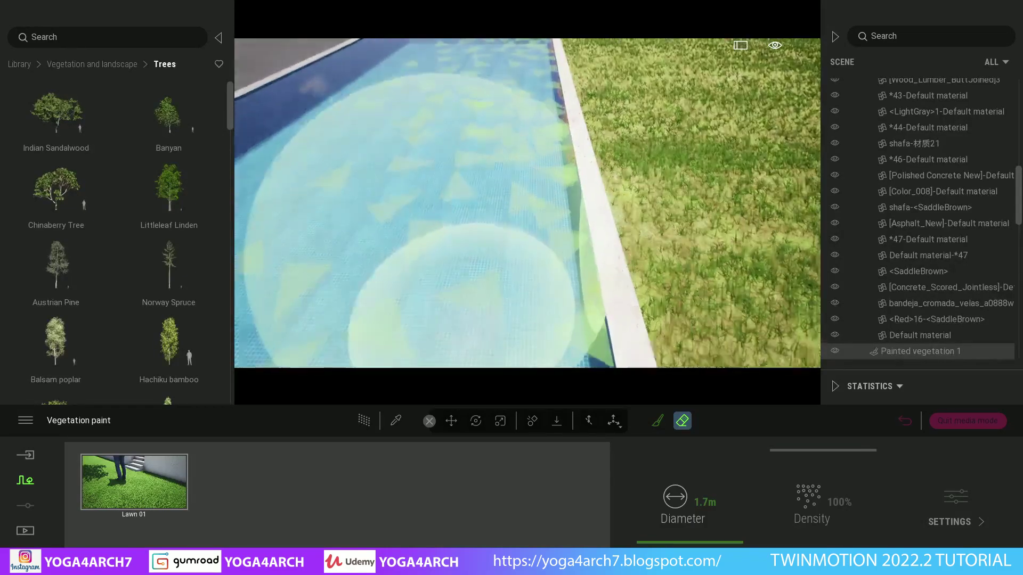
pyautogui.click(487, 236)
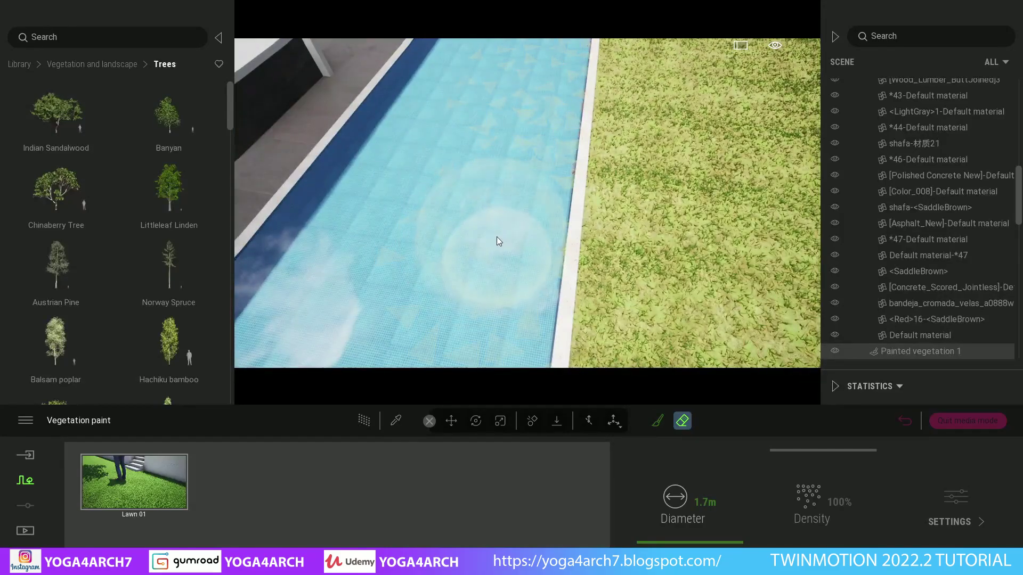
pyautogui.scroll(-2, 504, 229)
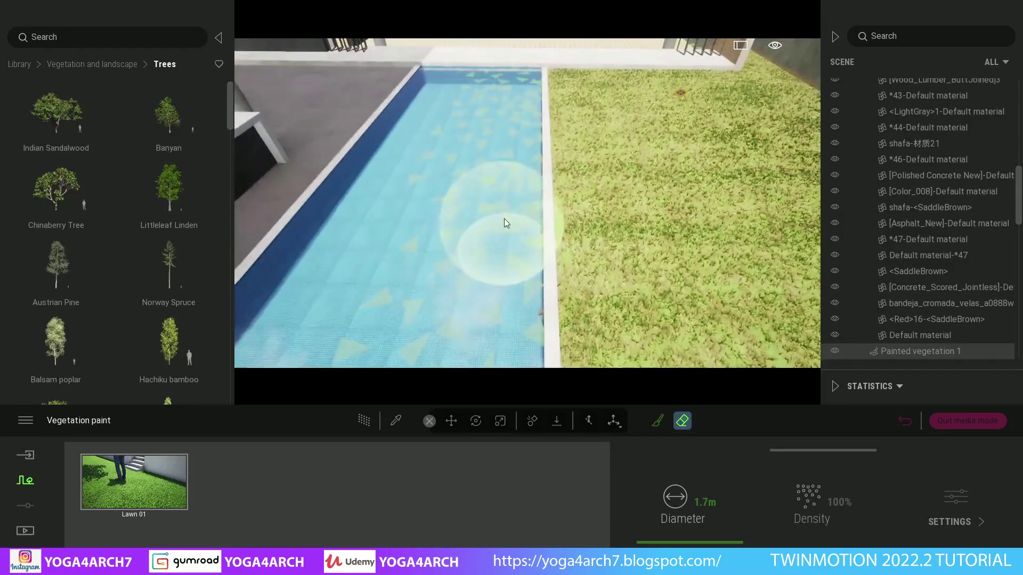
pyautogui.moveTo(504, 219); pyautogui.dragTo(463, 235)
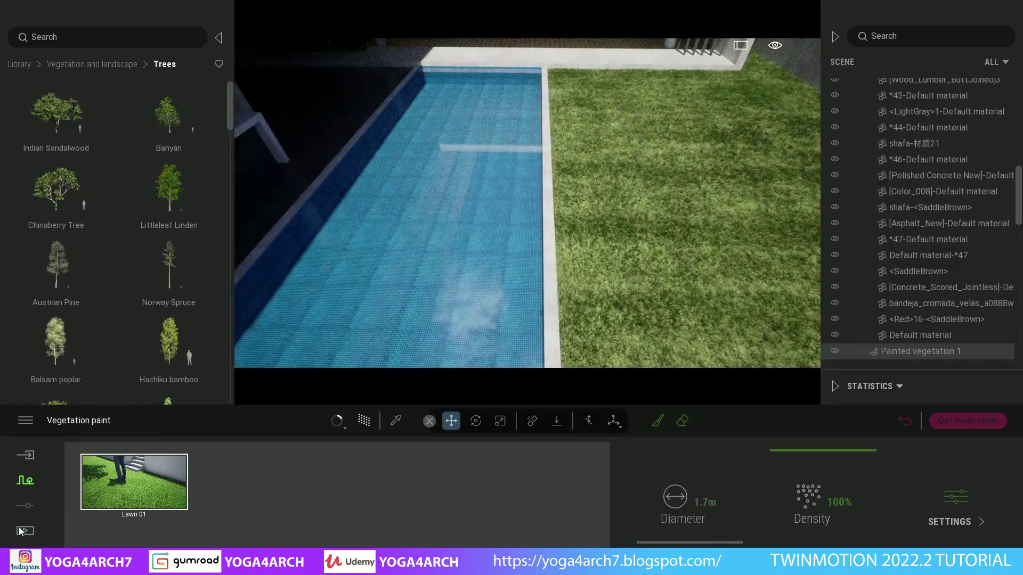
# Jump to the Image1 camera view and open its camera settings
pyautogui.click(25, 531)
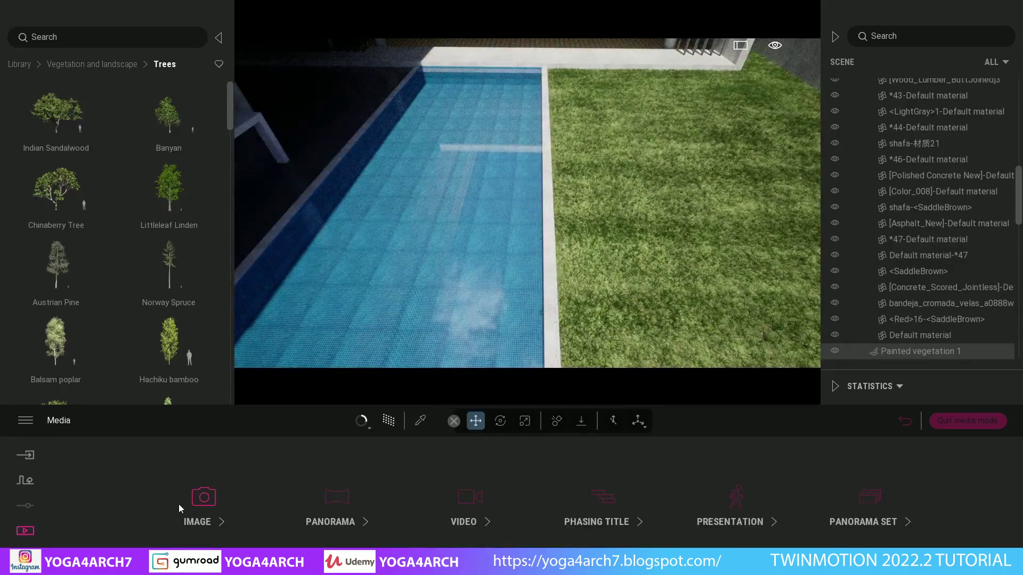
pyautogui.click(198, 505)
pyautogui.click(231, 473)
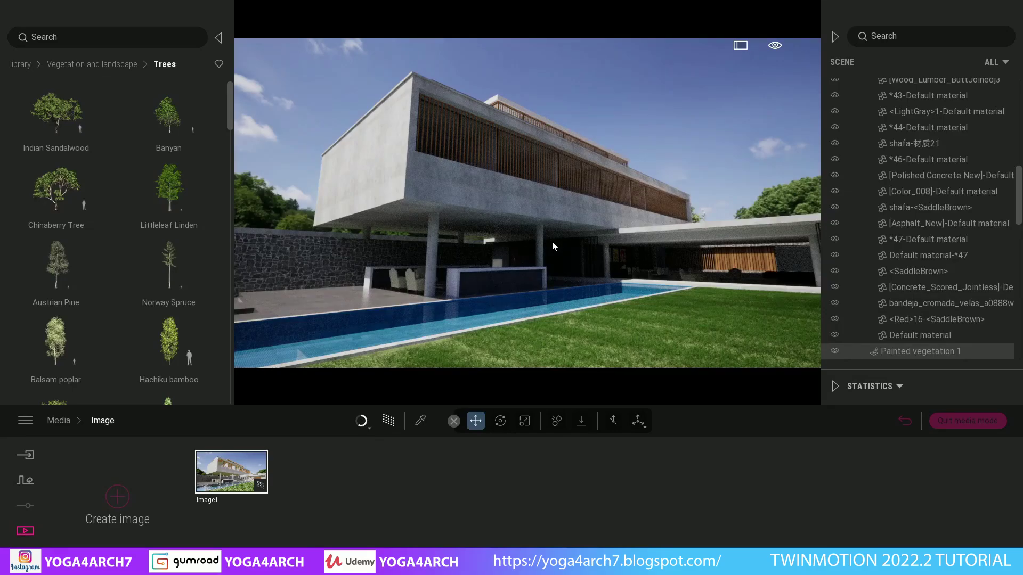
pyautogui.click(262, 486)
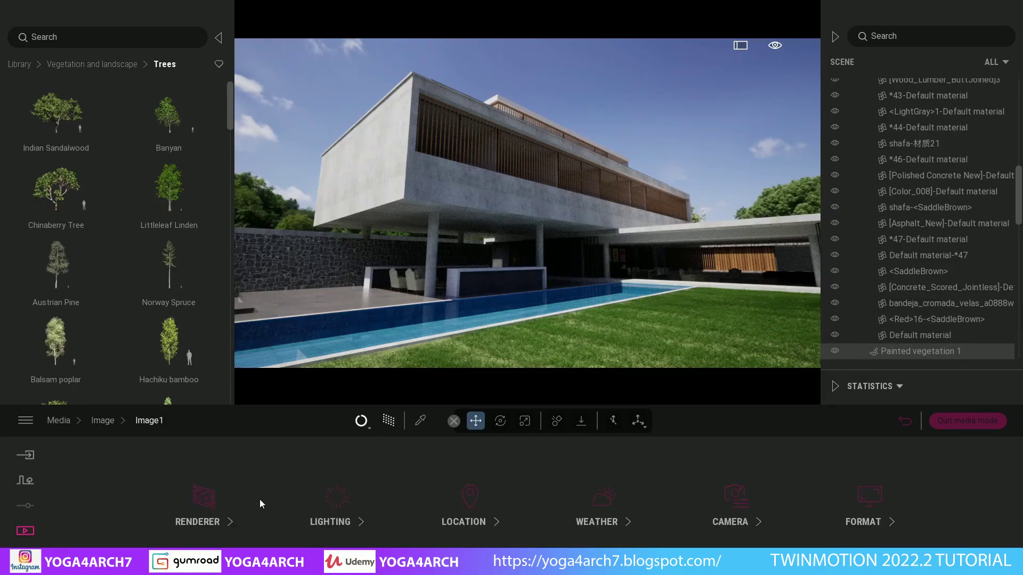
pyautogui.click(732, 509)
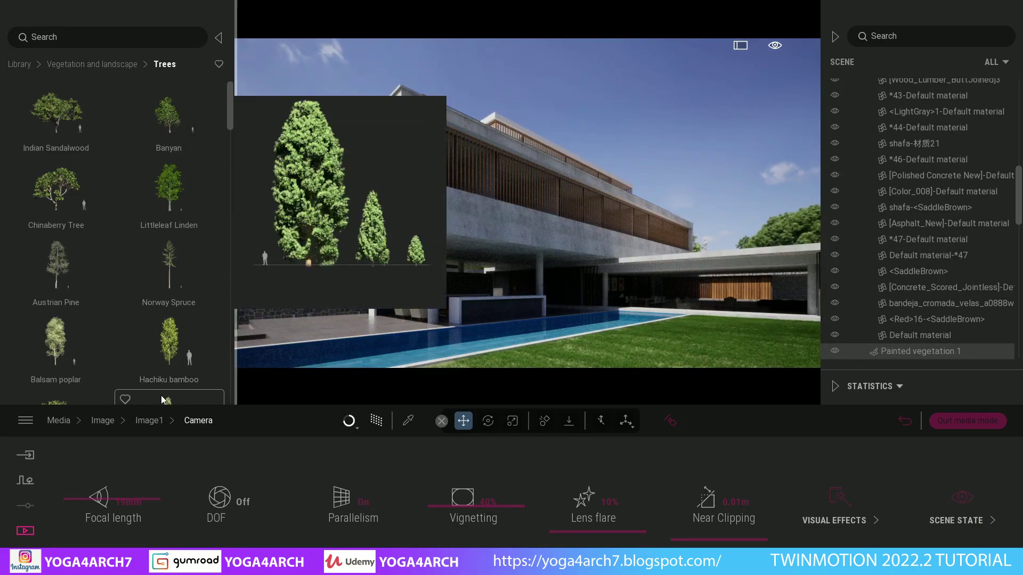
# Browse Library > Characters > Posed humans, glance at Sports, then open the Summer set
pyautogui.click(20, 64)
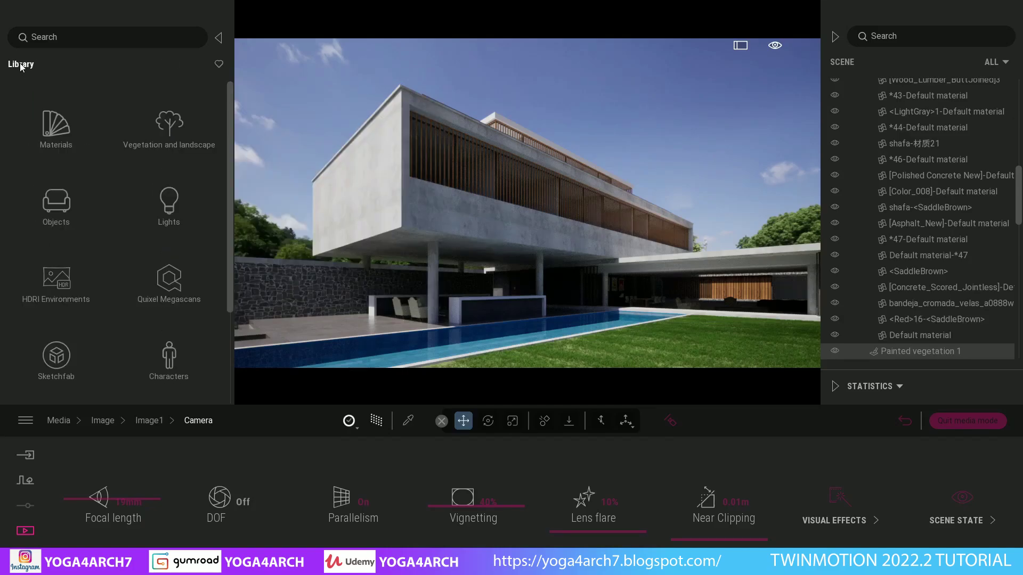
pyautogui.scroll(-3, 178, 271)
pyautogui.scroll(-2, 186, 267)
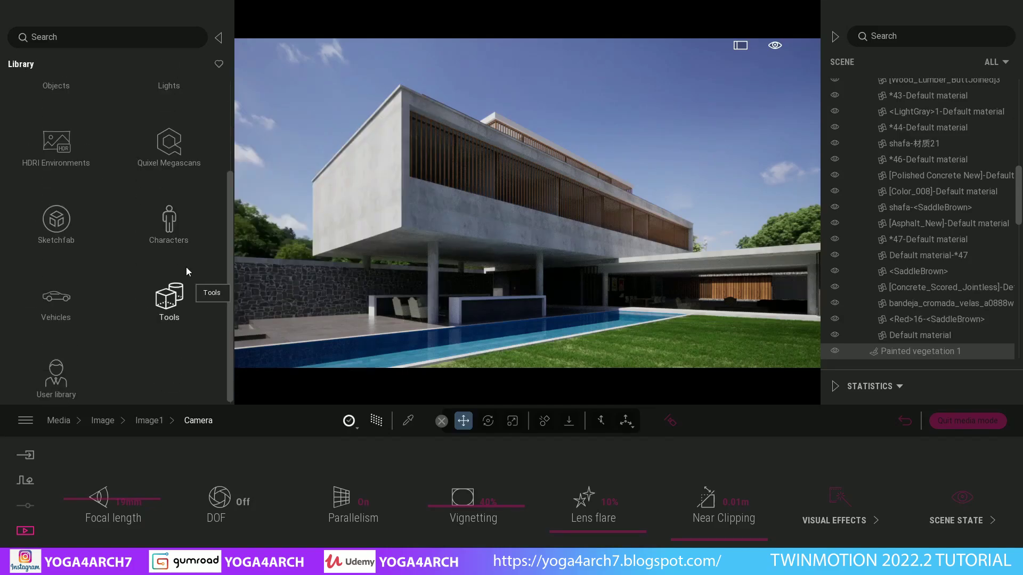
pyautogui.click(174, 232)
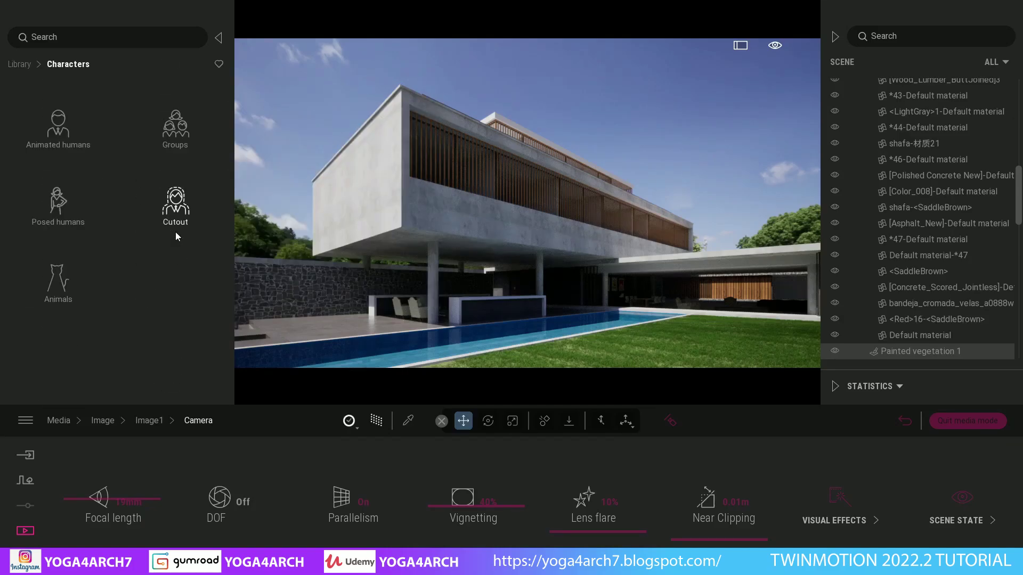
pyautogui.click(62, 211)
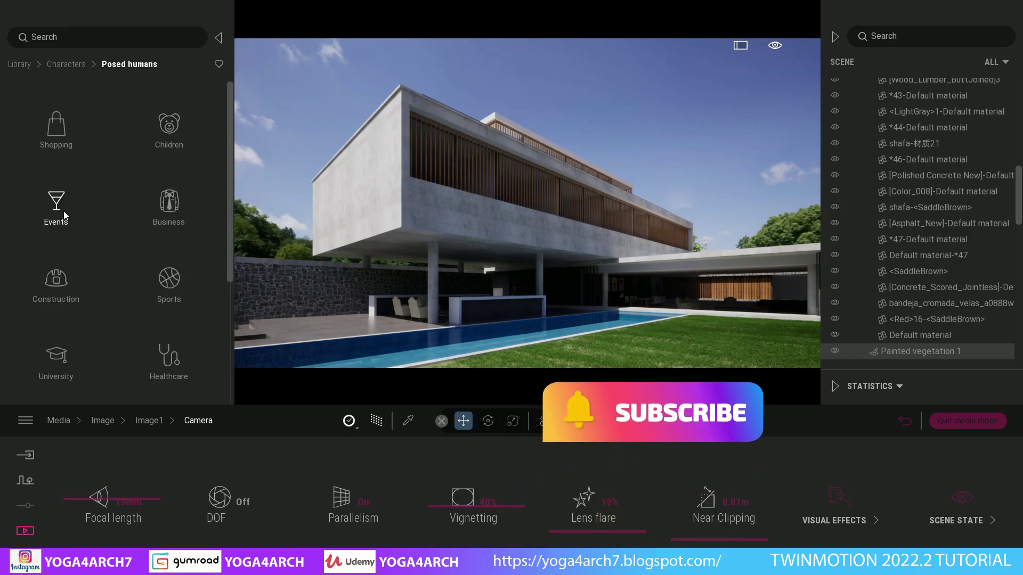
pyautogui.click(169, 277)
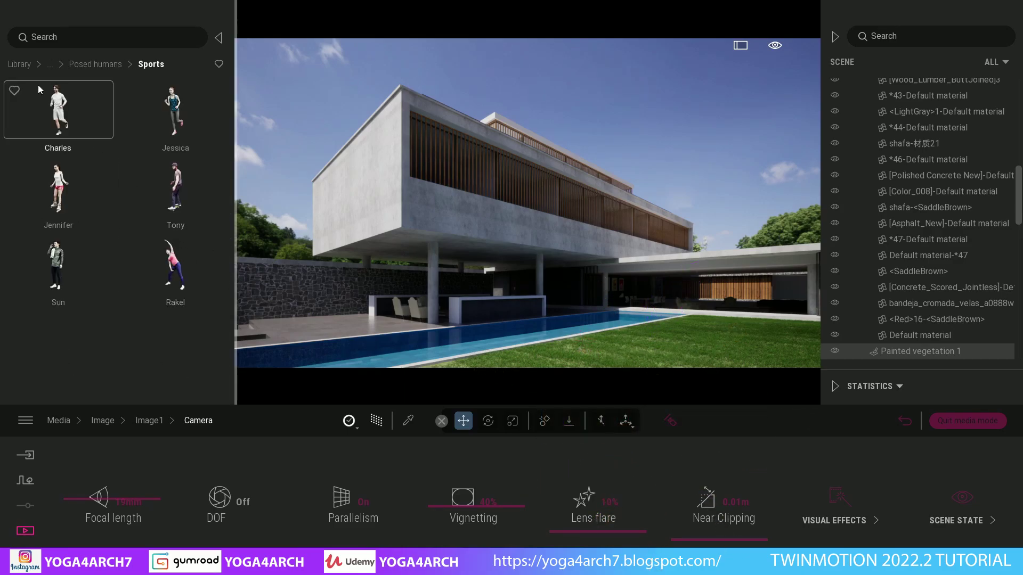
pyautogui.click(96, 64)
pyautogui.scroll(-1, 160, 219)
pyautogui.scroll(-3, 160, 216)
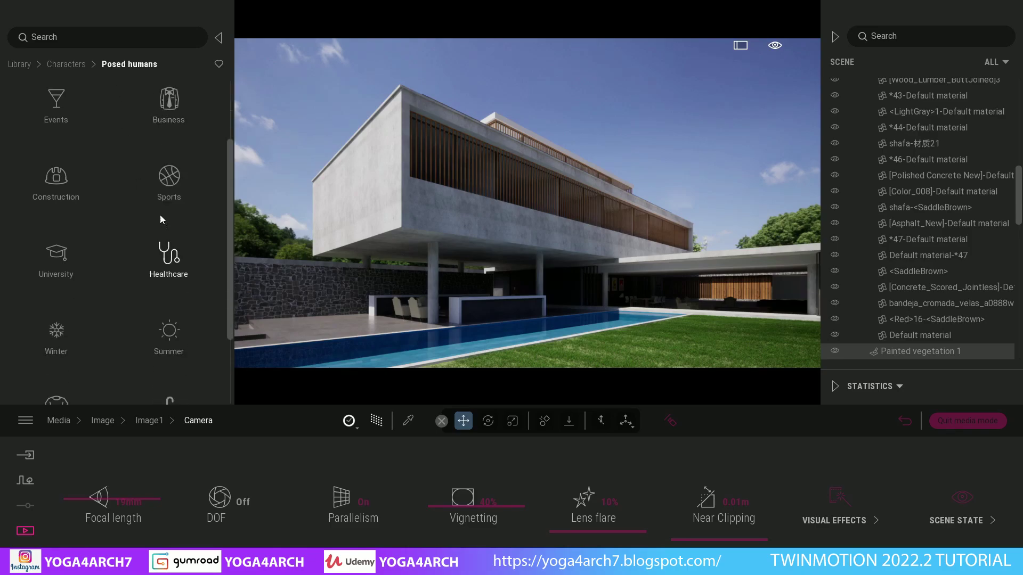
pyautogui.click(167, 254)
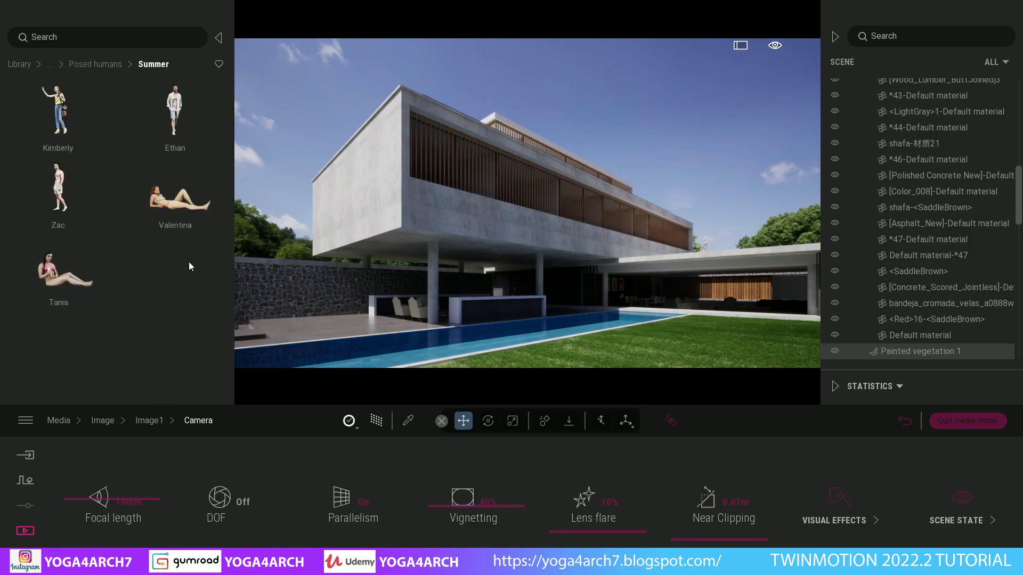
# Place a walking Summer figure beside the pool and return to the Image1 camera view
pyautogui.moveTo(175, 112); pyautogui.dragTo(333, 326)
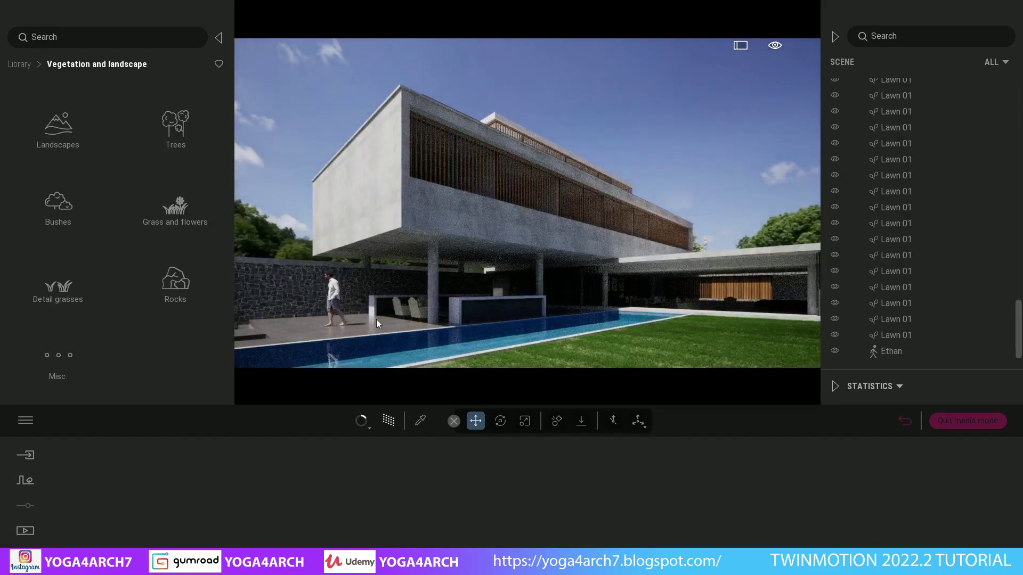
pyautogui.click(24, 68)
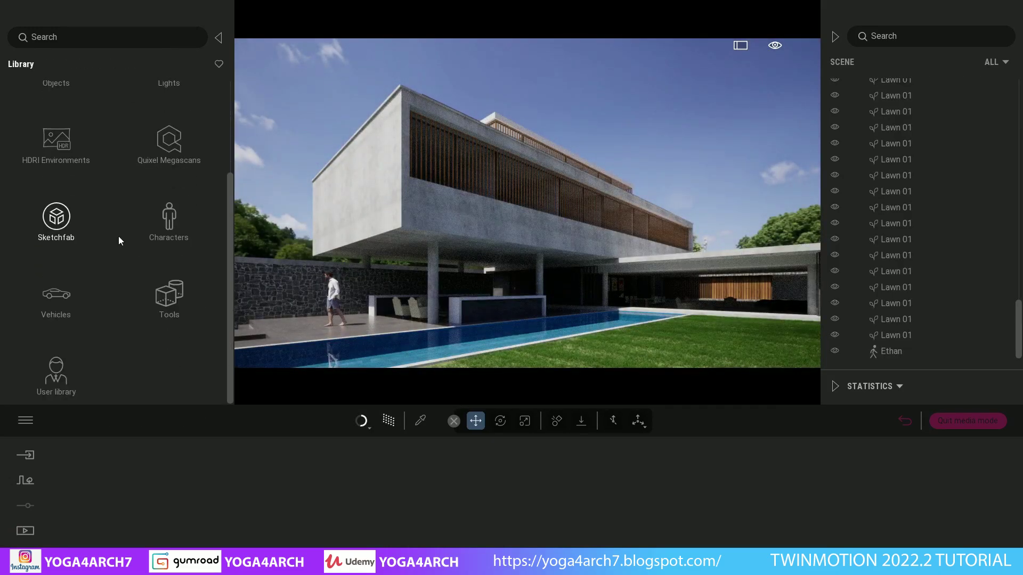
pyautogui.click(60, 371)
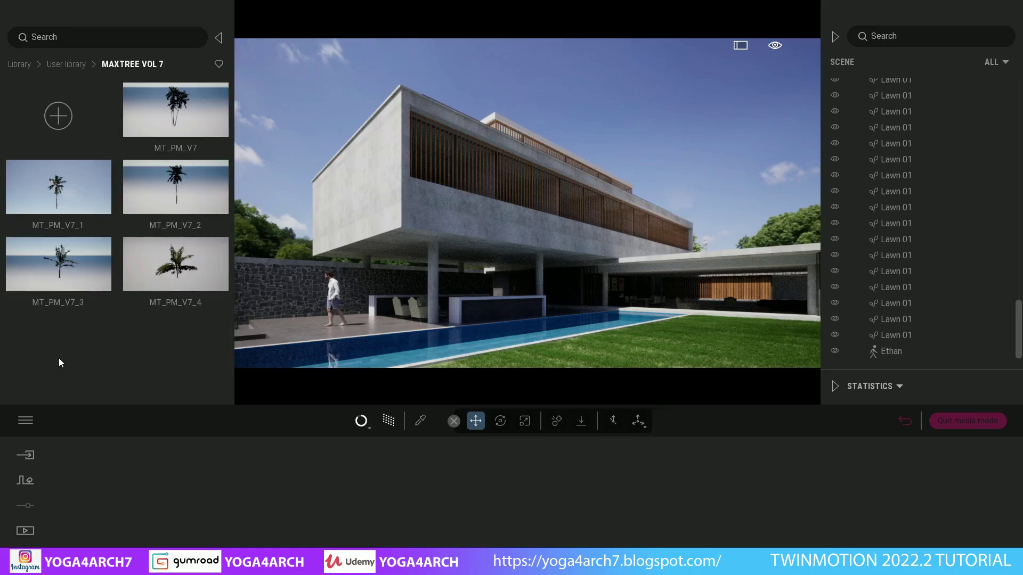
pyautogui.click(981, 424)
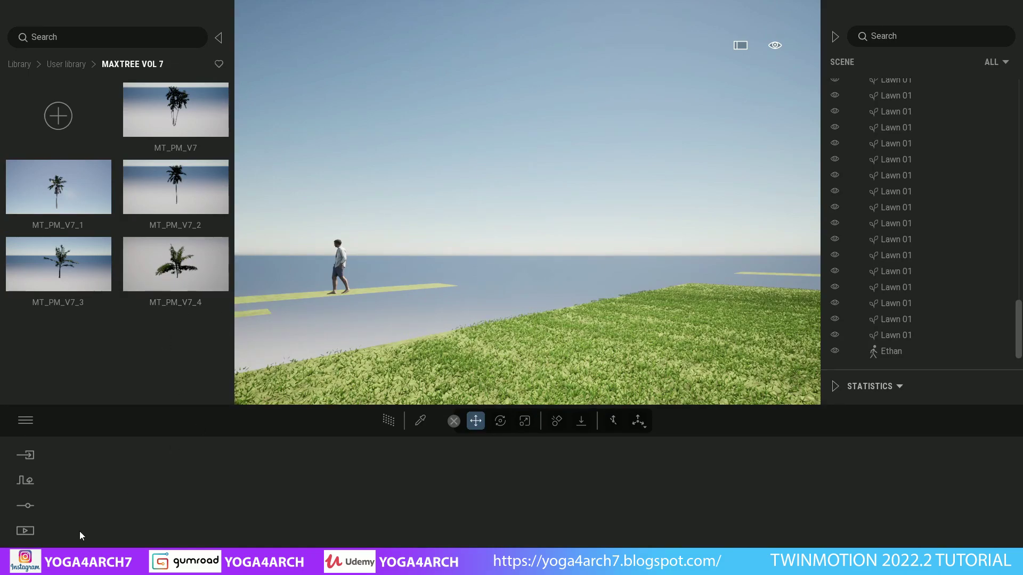
pyautogui.click(25, 530)
pyautogui.click(210, 497)
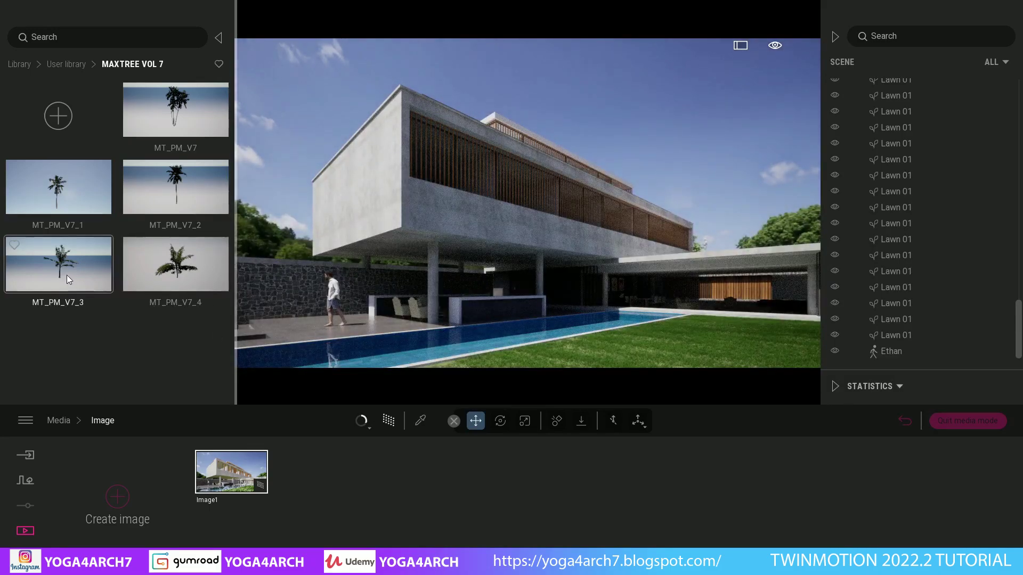
# Add two MT_PM_V7_3 palms, one on the right lawn and one on the paving by the wall
pyautogui.moveTo(66, 275); pyautogui.dragTo(788, 337)
pyautogui.click(660, 327)
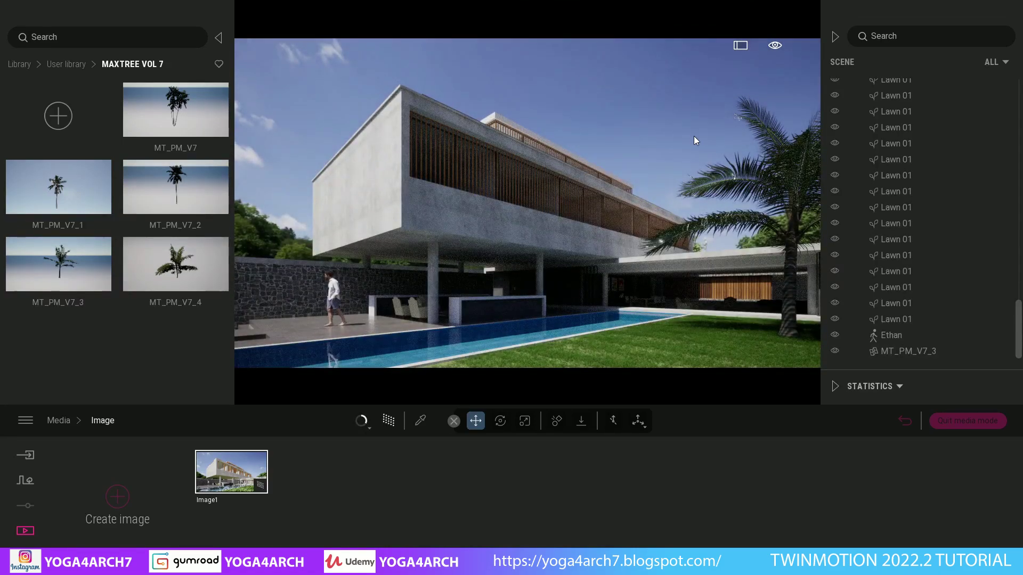
pyautogui.moveTo(509, 216); pyautogui.dragTo(554, 215)
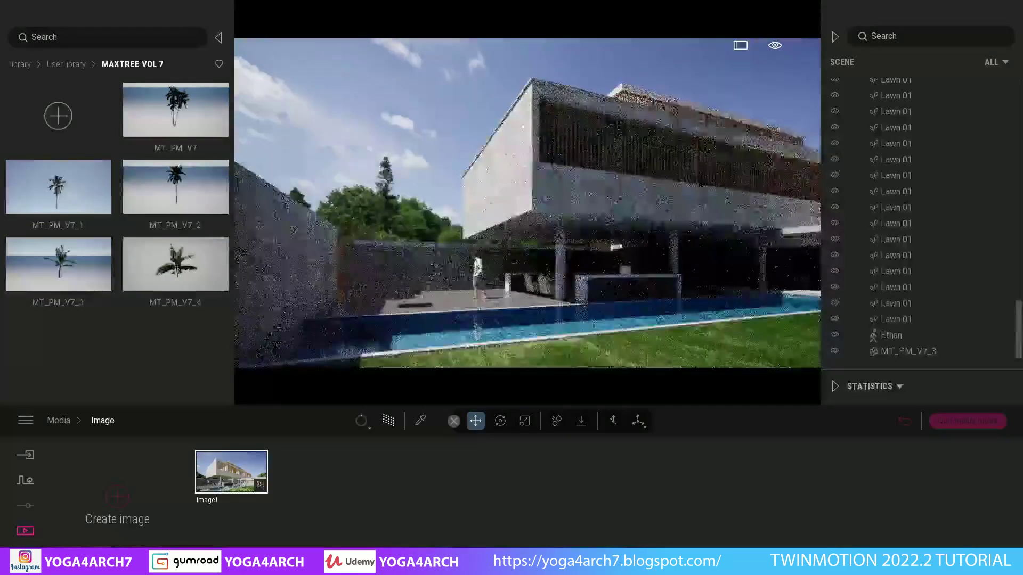
pyautogui.moveTo(99, 273); pyautogui.dragTo(416, 310)
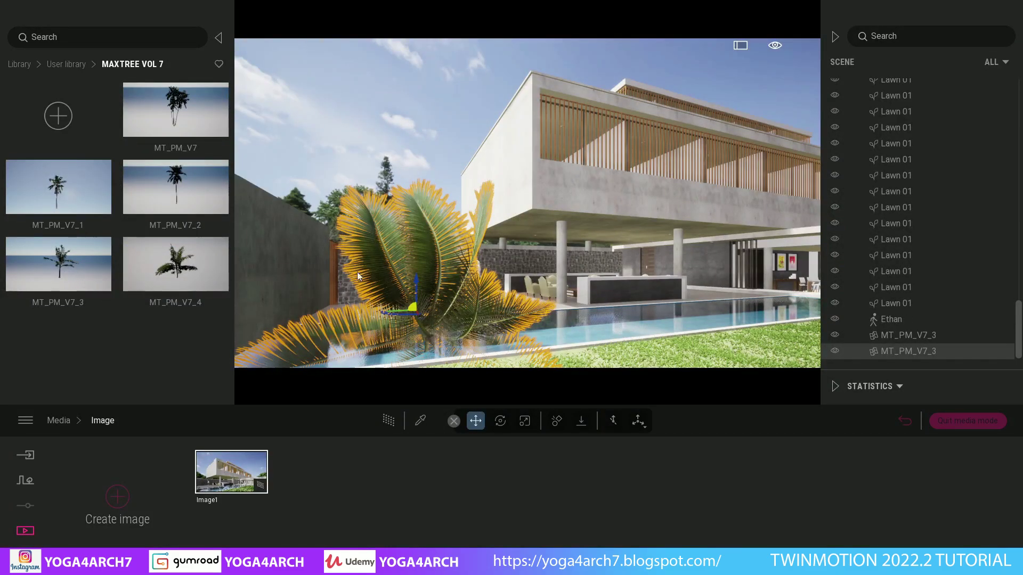
pyautogui.scroll(5, 365, 197)
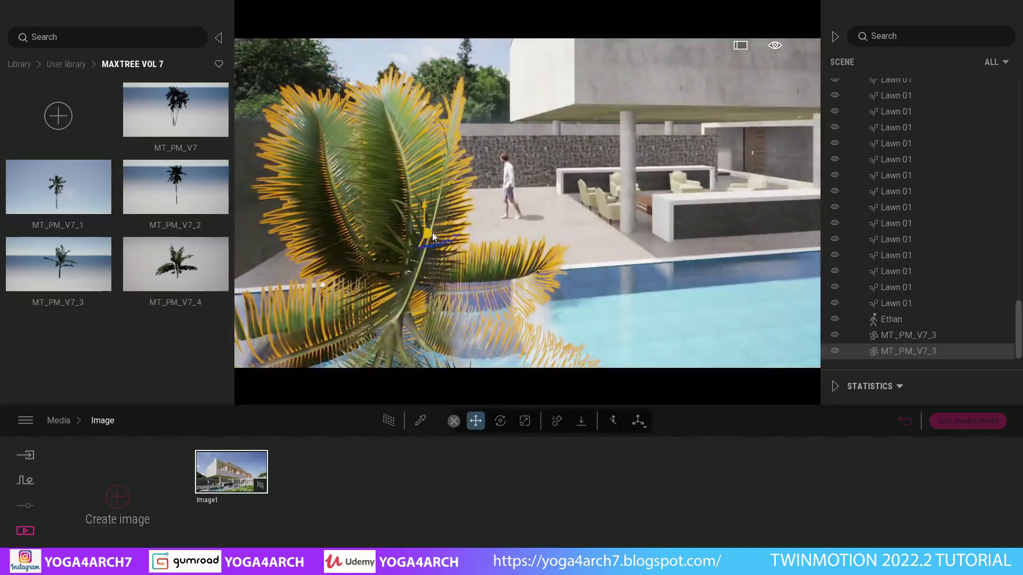
pyautogui.moveTo(433, 238); pyautogui.dragTo(414, 243)
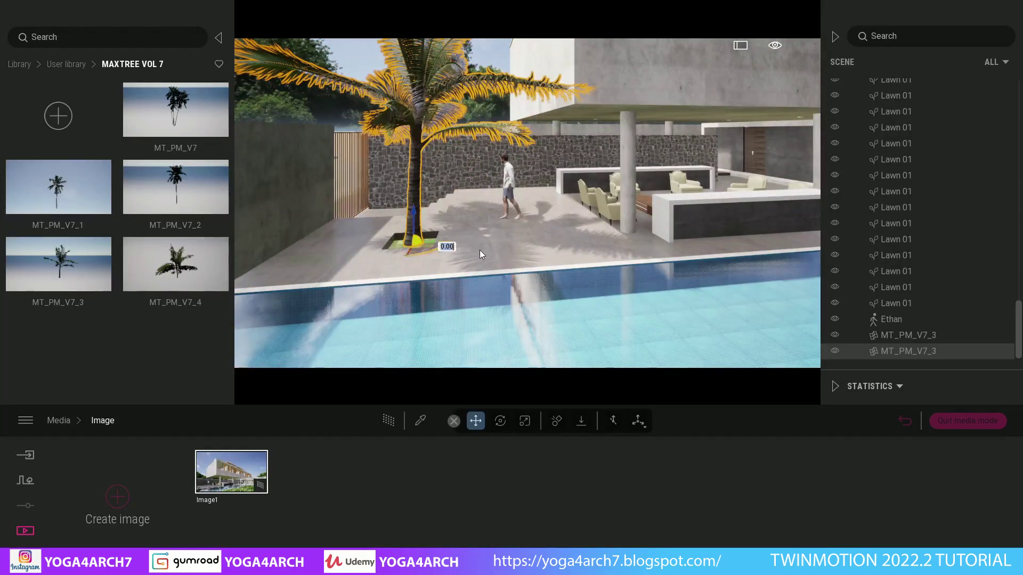
pyautogui.write('5')
pyautogui.press('Return')
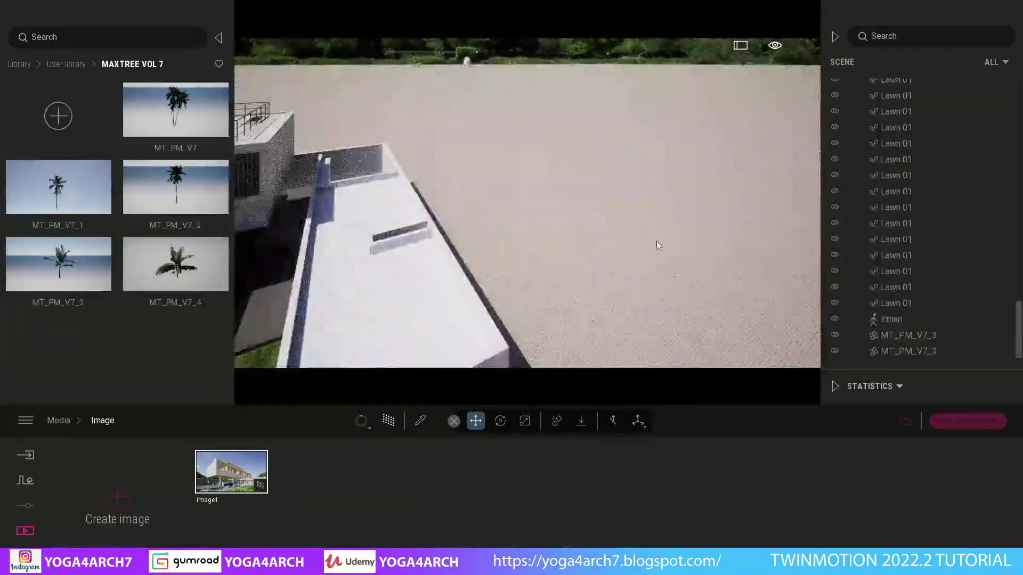
# Add MT_PM_V7 and MT_PM_V7_2 palms near the building and return to the Image1 view
pyautogui.moveTo(175, 109)
pyautogui.mouseDown()
pyautogui.moveTo(515, 247)
pyautogui.moveTo(517, 306)
pyautogui.mouseUp()
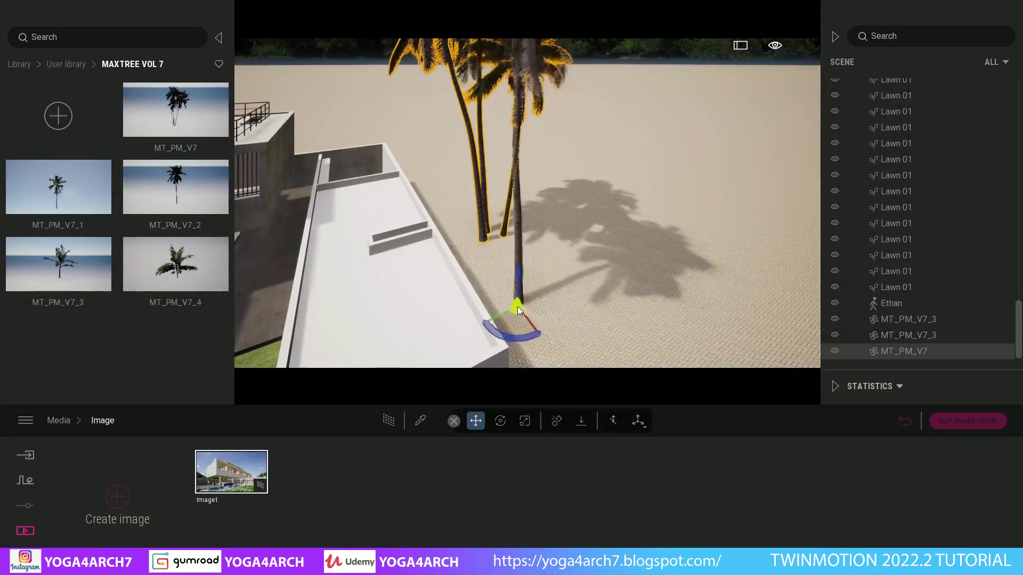
pyautogui.moveTo(175, 187); pyautogui.dragTo(501, 261)
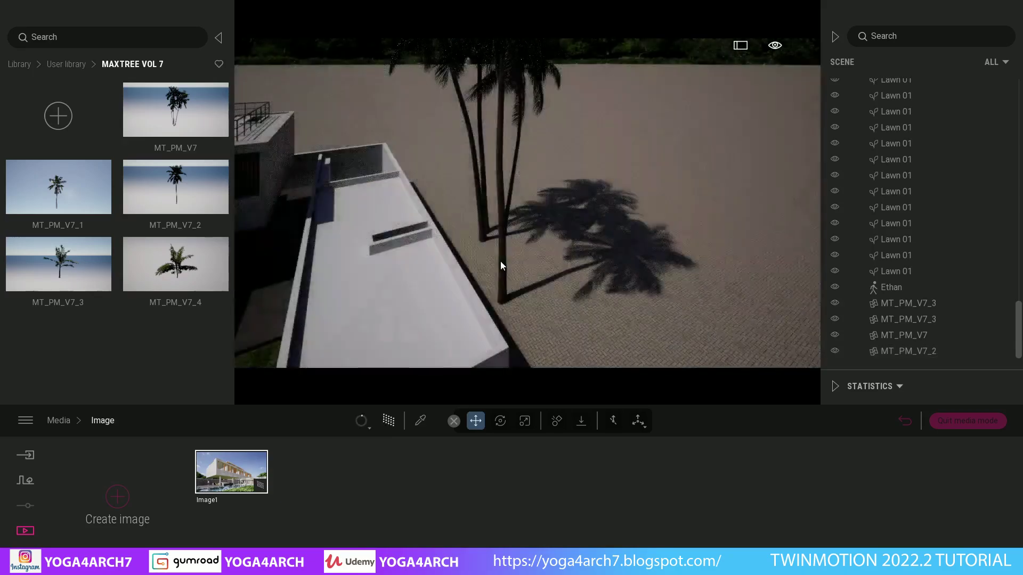
pyautogui.click(229, 461)
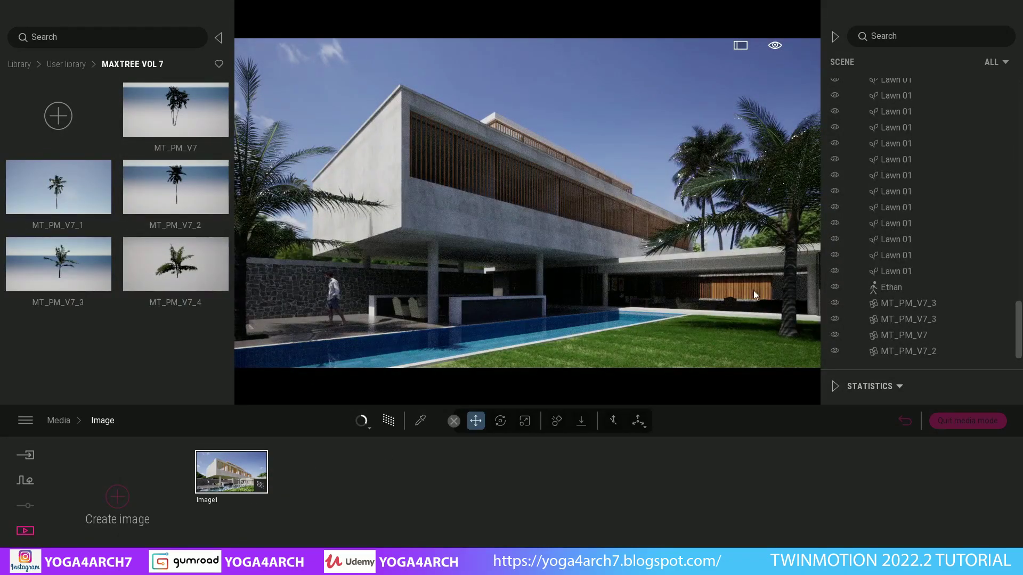
# Scale the right-lawn palm down to about 0.71 and move it down-left on the lawn
pyautogui.click(787, 318)
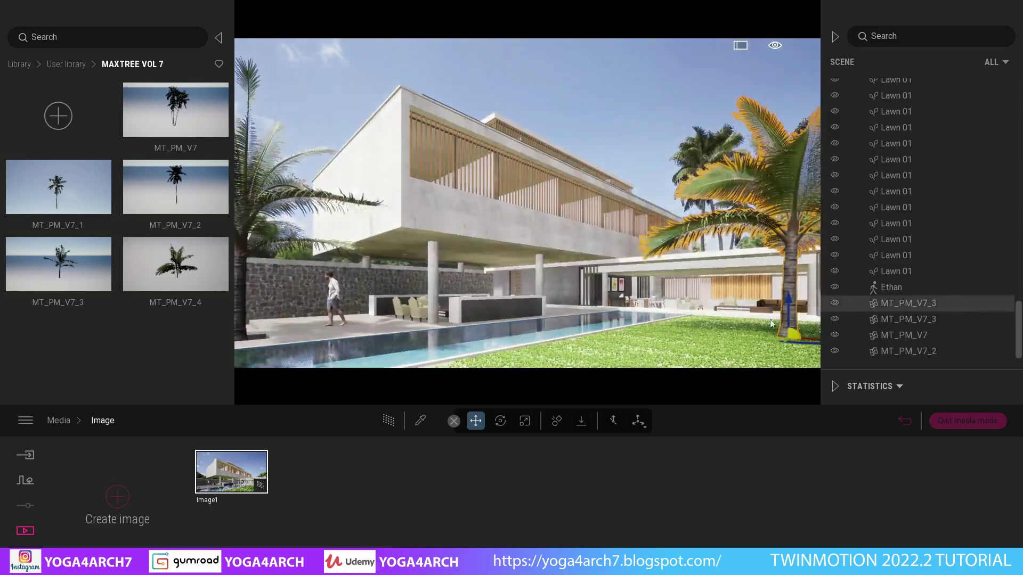
pyautogui.click(524, 421)
pyautogui.press('f')
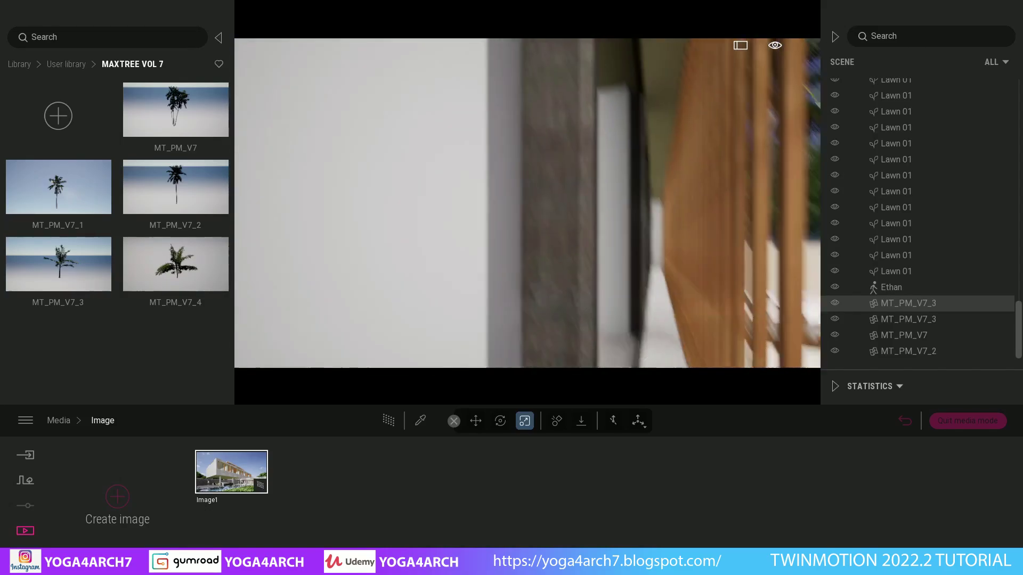
pyautogui.press('f')
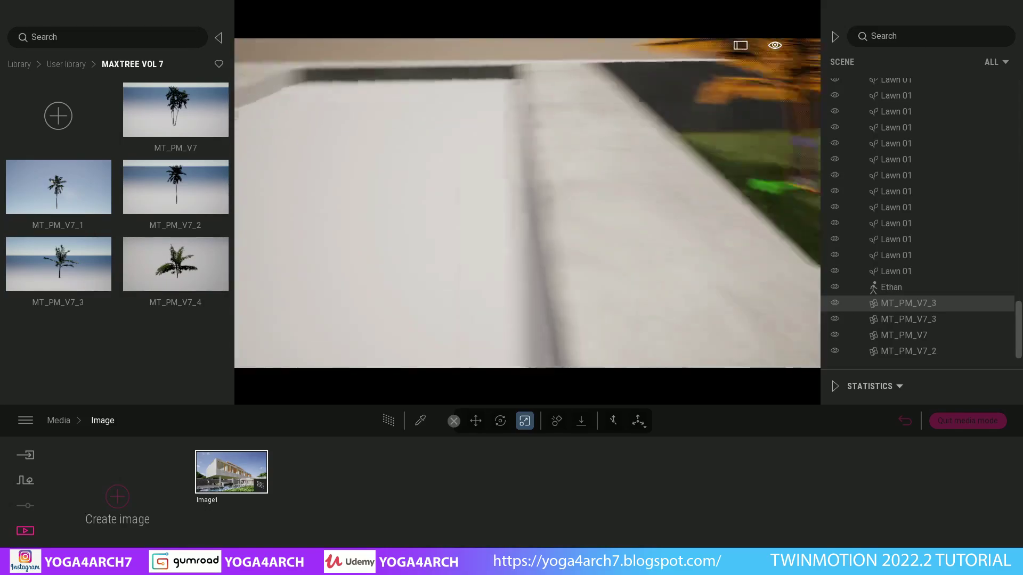
pyautogui.moveTo(497, 218); pyautogui.dragTo(497, 247)
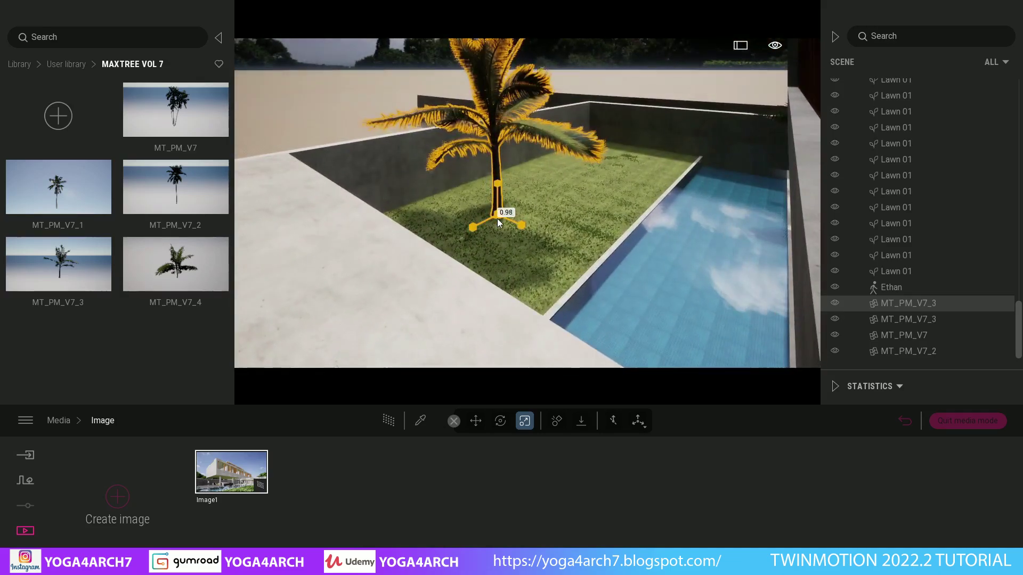
pyautogui.click(475, 420)
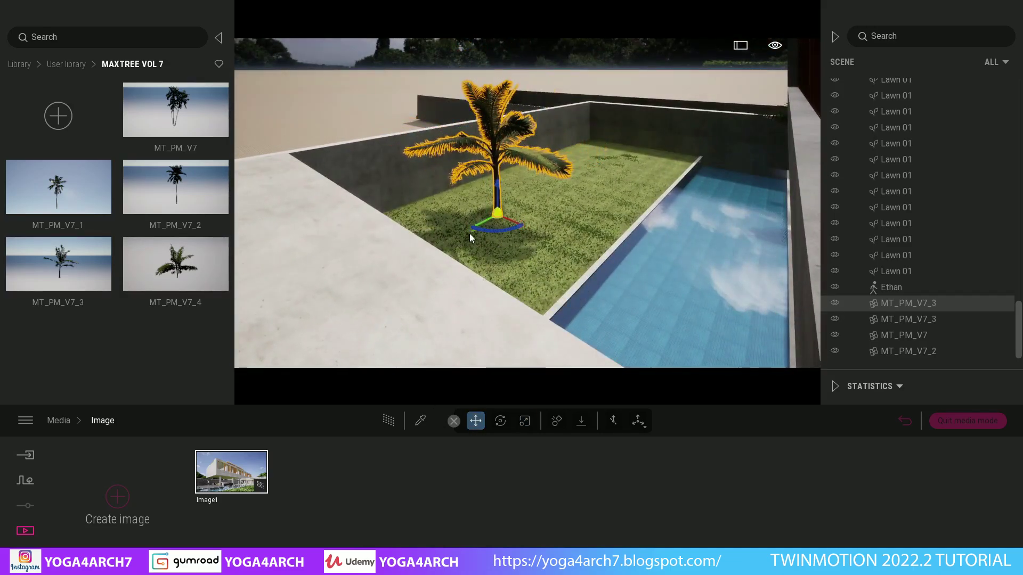
pyautogui.moveTo(499, 216); pyautogui.dragTo(465, 245)
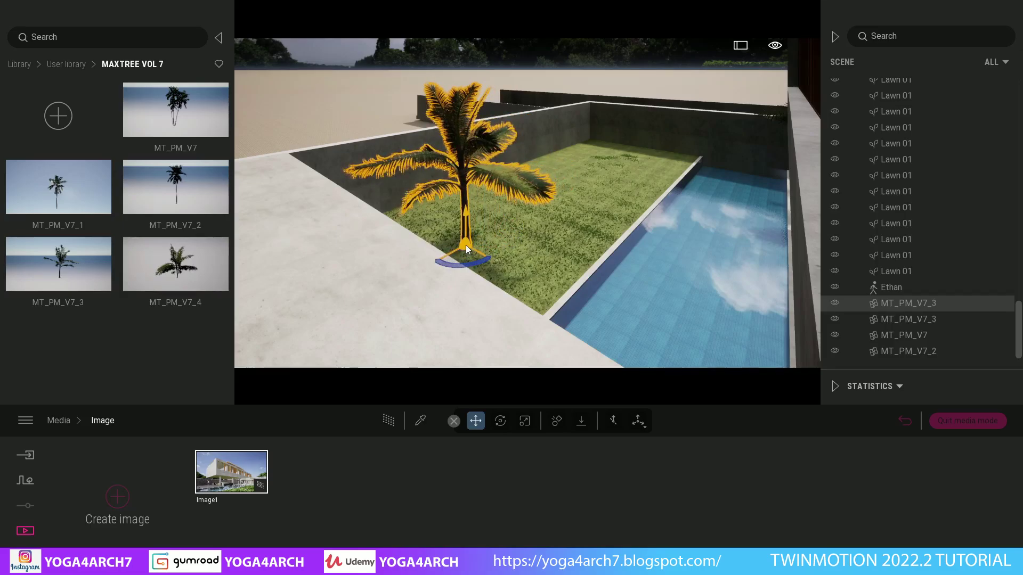
# Back in the Image1 view, shift the right-hand MT_PM_V7_2 palm to a new spot
pyautogui.click(226, 469)
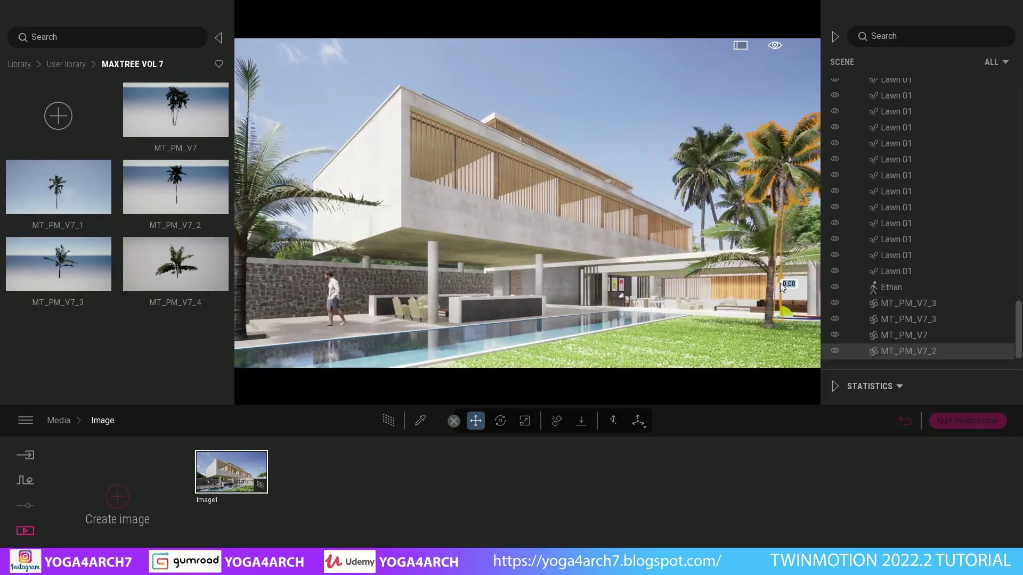
pyautogui.click(780, 283)
pyautogui.moveTo(780, 286); pyautogui.dragTo(778, 330)
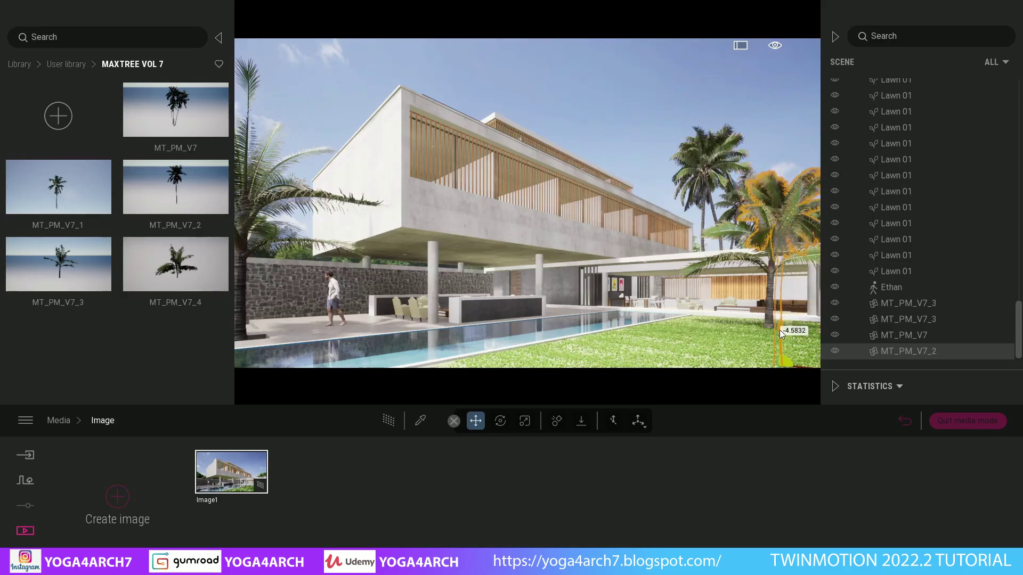
pyautogui.click(644, 114)
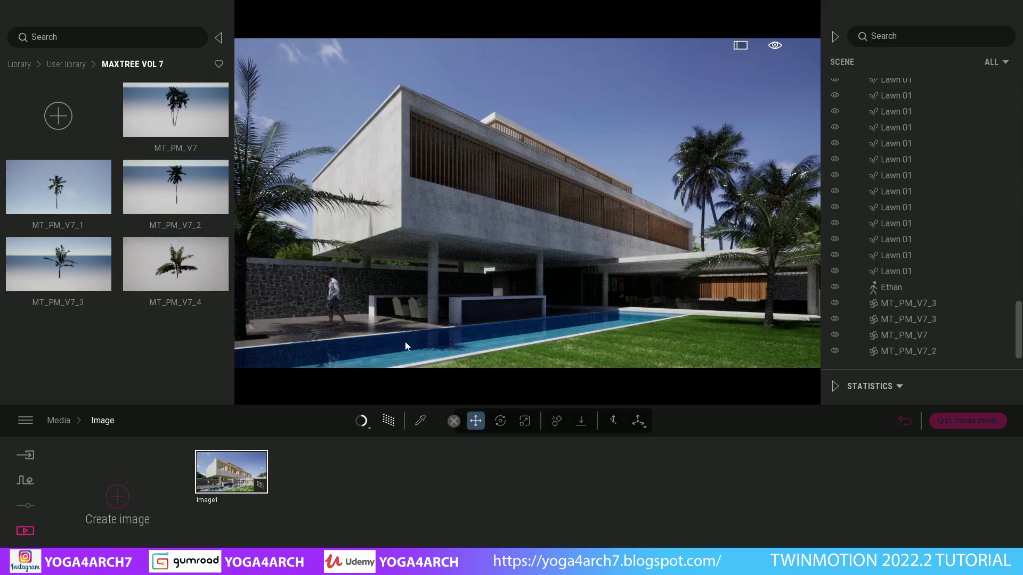
# Pick the White styrofoam material from the scene and give it a first yellow-green tint
pyautogui.click(419, 422)
pyautogui.click(790, 224)
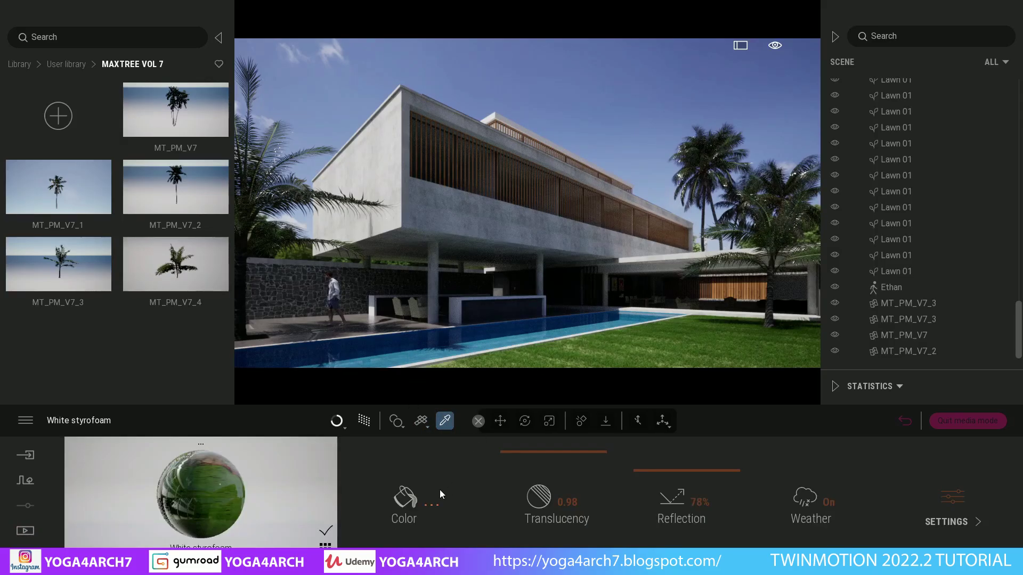
pyautogui.click(437, 487)
pyautogui.moveTo(500, 223); pyautogui.dragTo(500, 226)
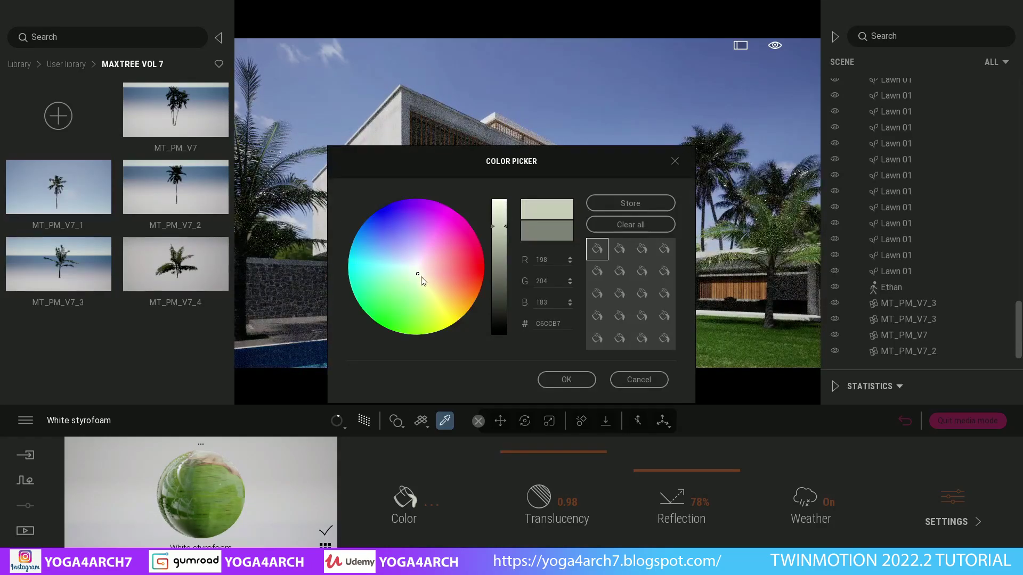
pyautogui.click(428, 290)
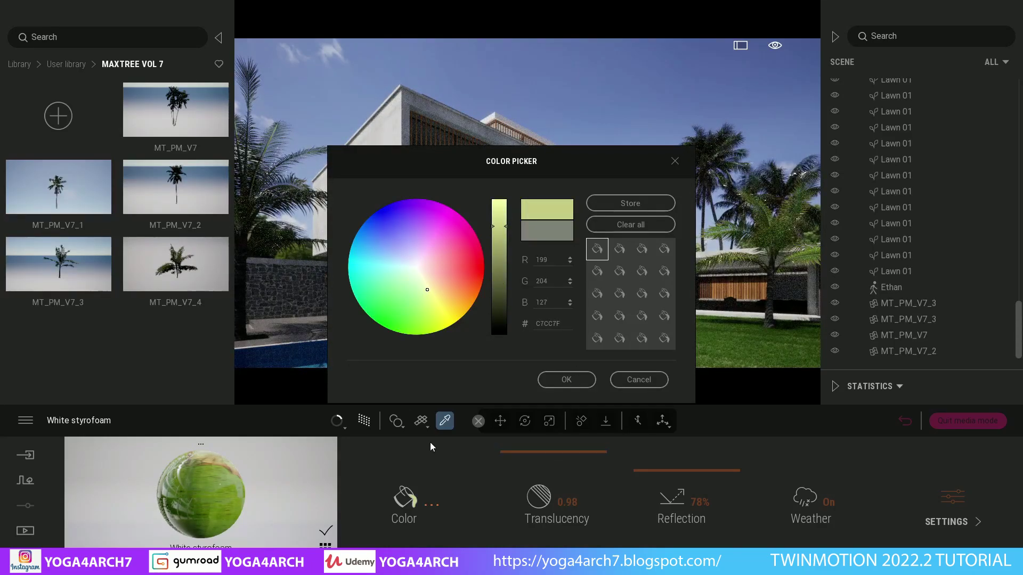
pyautogui.click(579, 380)
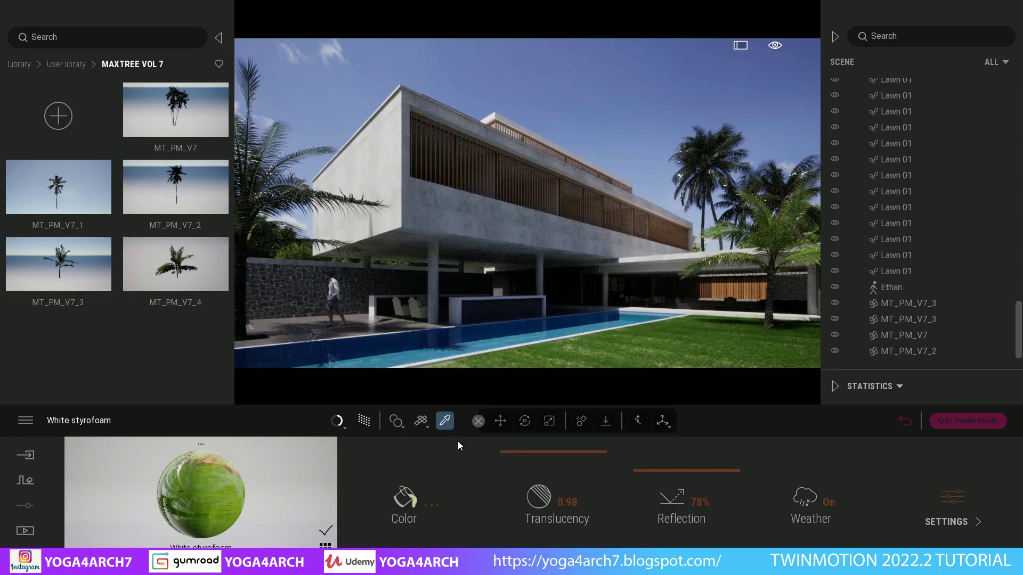
pyautogui.click(420, 492)
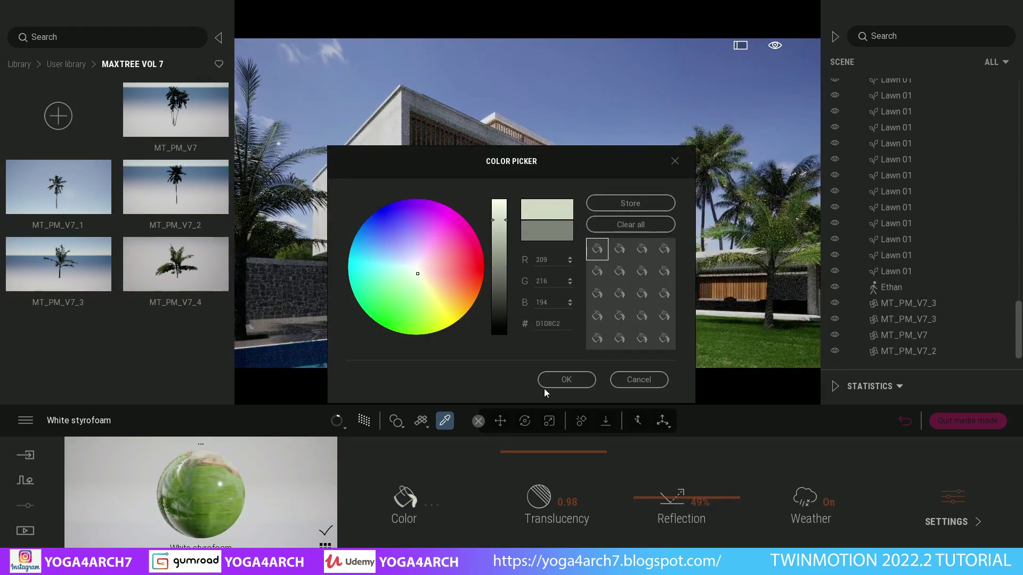
pyautogui.click(554, 379)
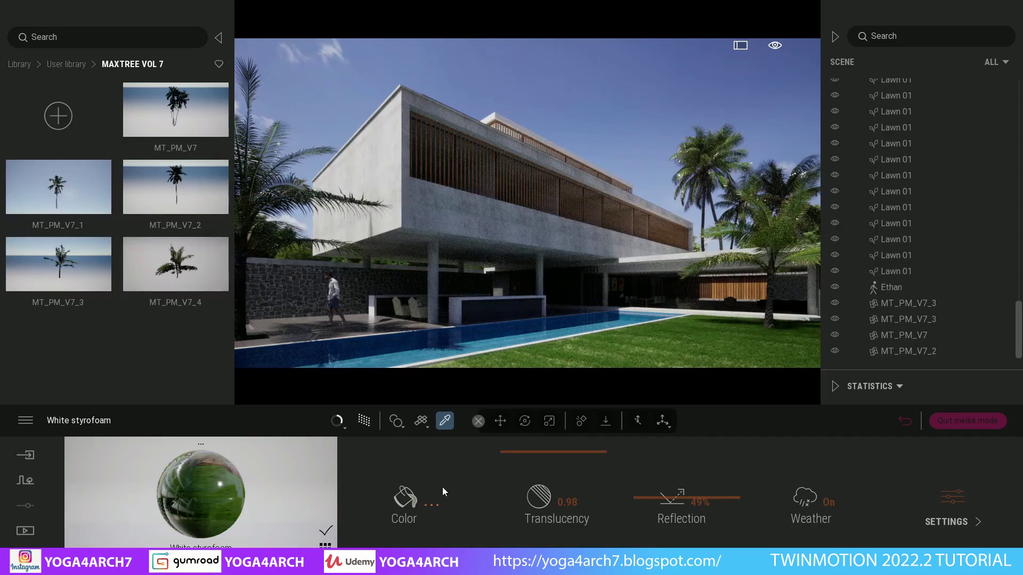
# Refine the styrofoam colour to a pale, muted yellow-green (D3D49D)
pyautogui.click(426, 500)
pyautogui.click(499, 225)
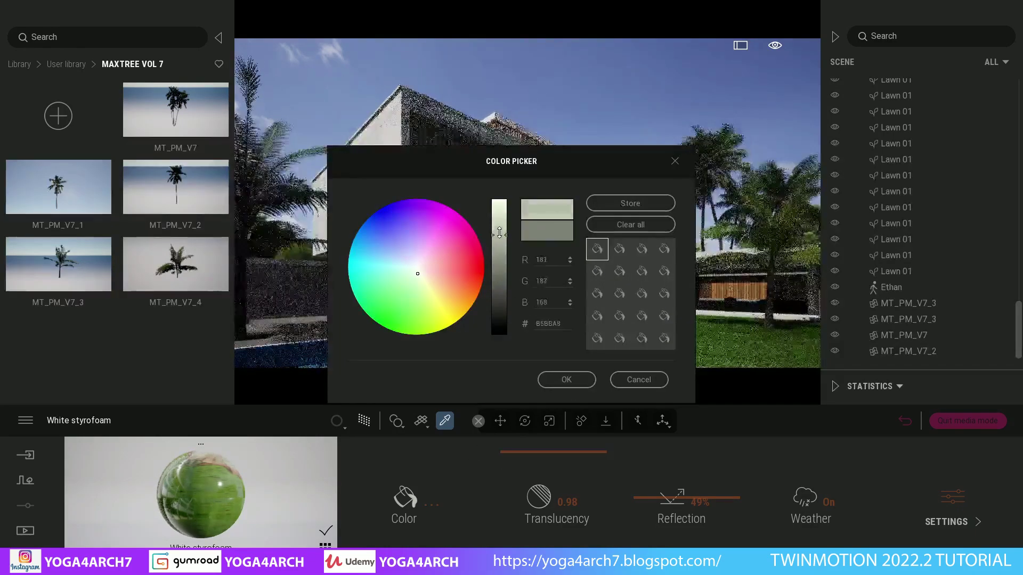
pyautogui.moveTo(499, 226); pyautogui.dragTo(499, 200)
pyautogui.click(432, 290)
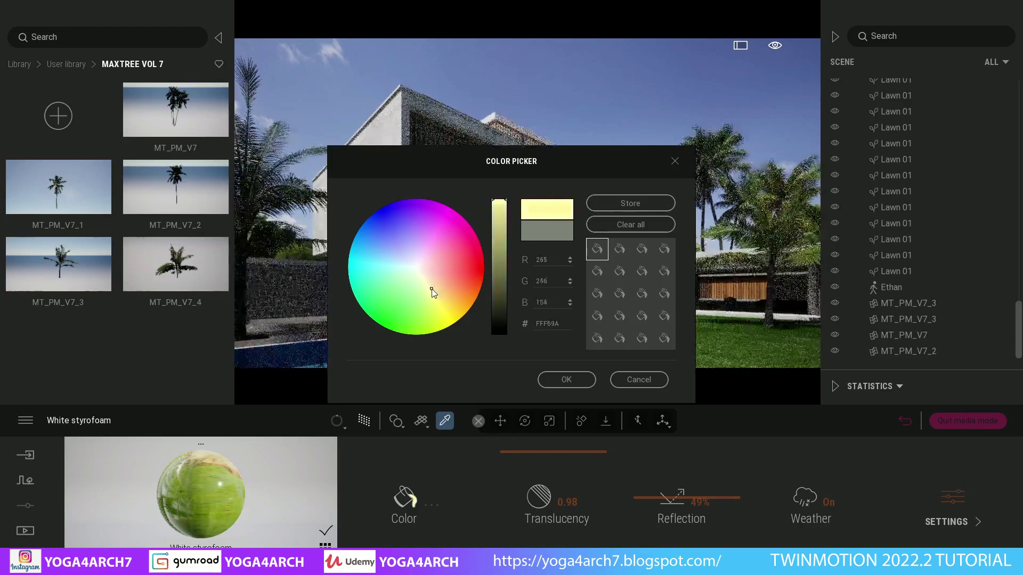
pyautogui.click(566, 380)
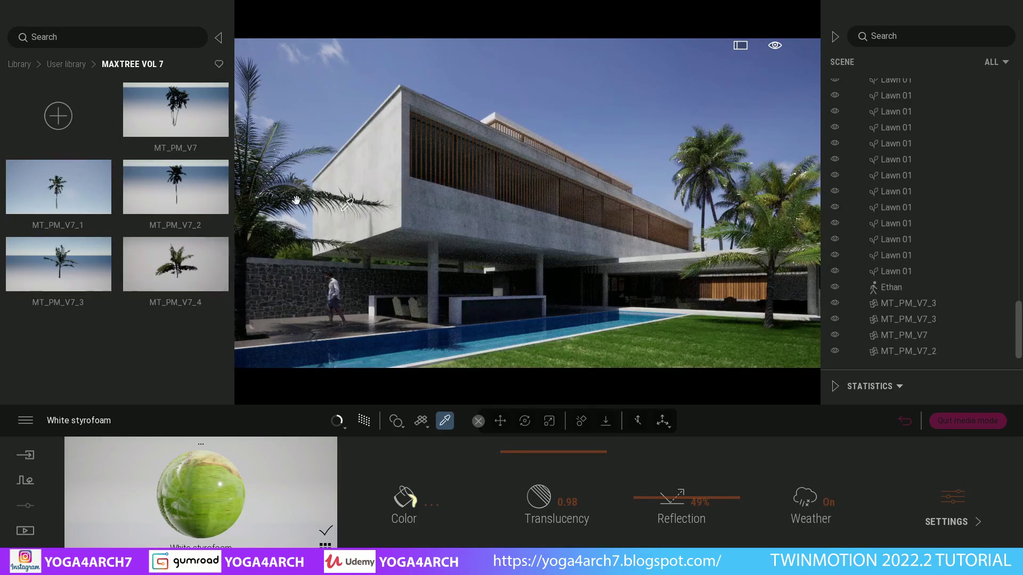
pyautogui.click(407, 496)
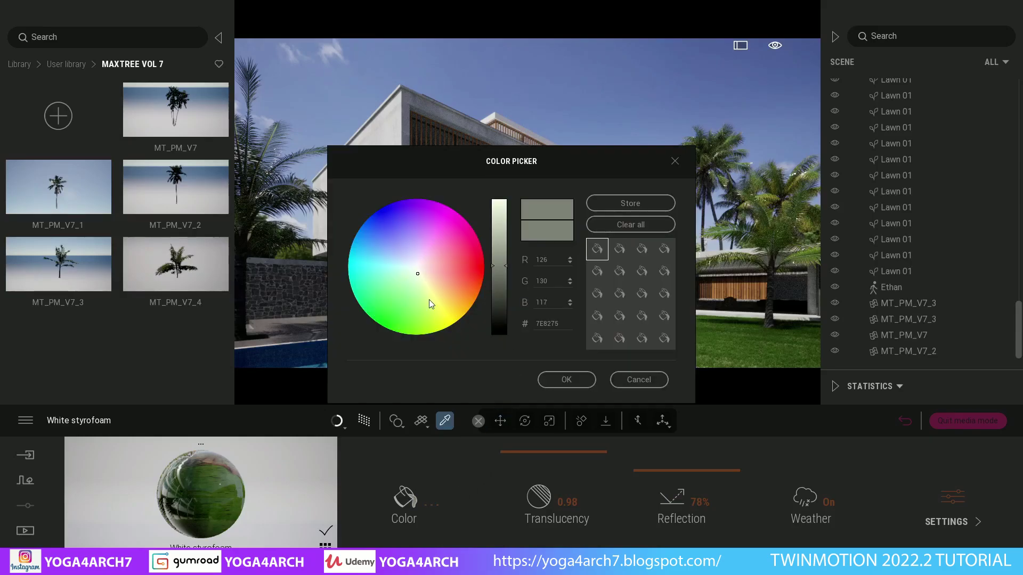
pyautogui.click(428, 288)
pyautogui.moveTo(497, 244); pyautogui.dragTo(498, 222)
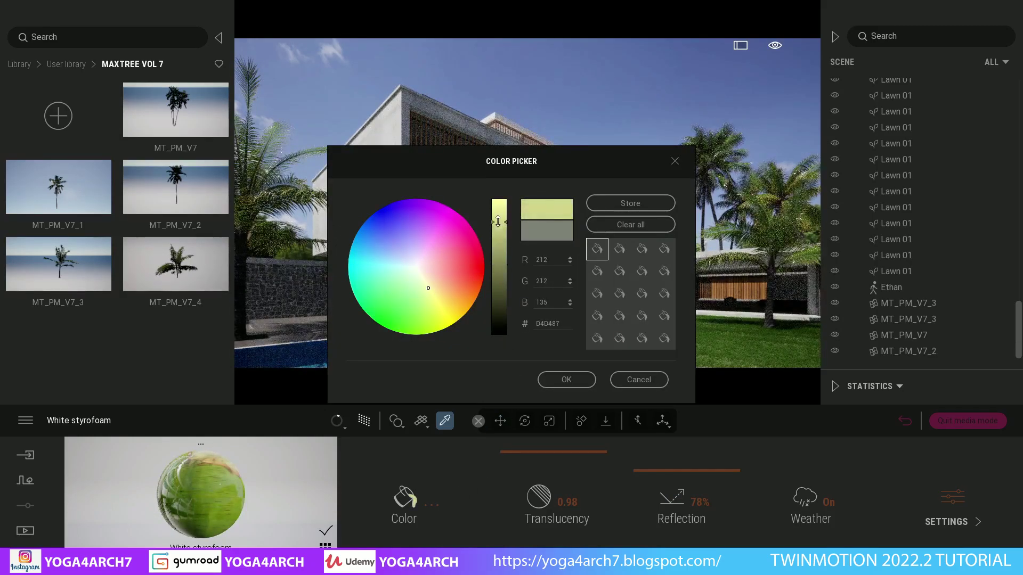
pyautogui.click(425, 284)
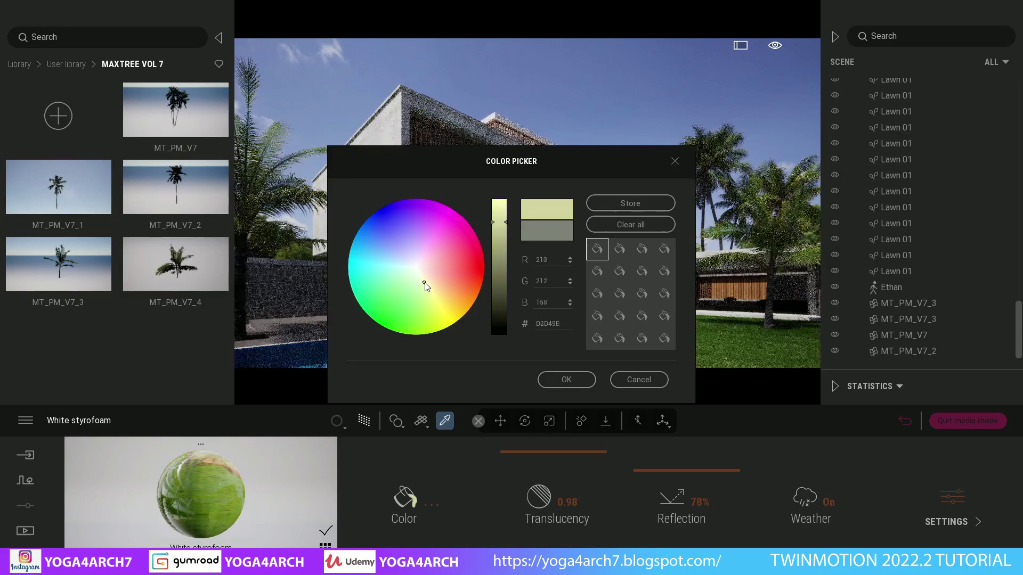
pyautogui.click(566, 379)
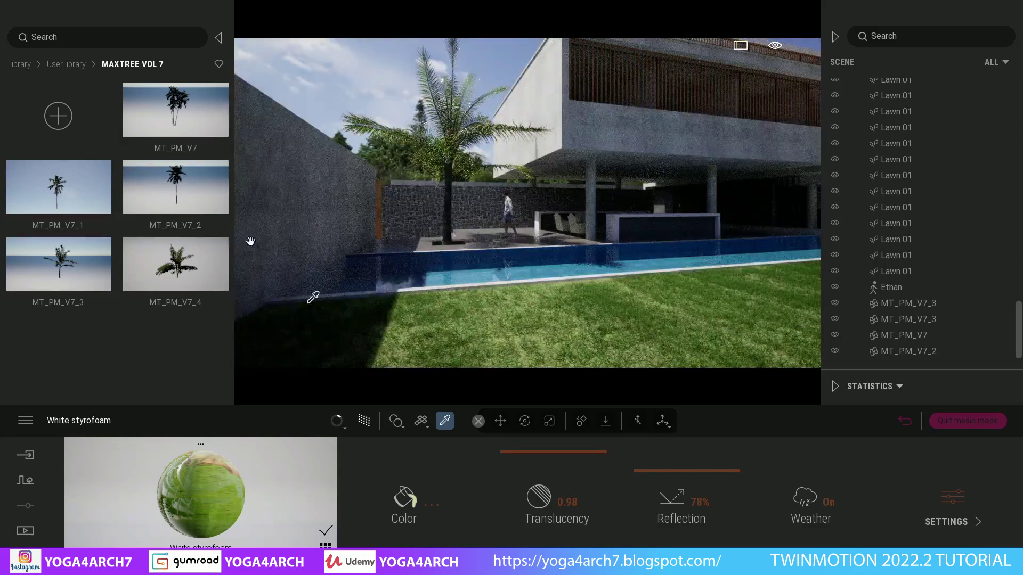
# Drag an Indian Sandalwood tree from Vegetation and landscape > Trees onto the lawn
pyautogui.click(19, 64)
pyautogui.click(159, 125)
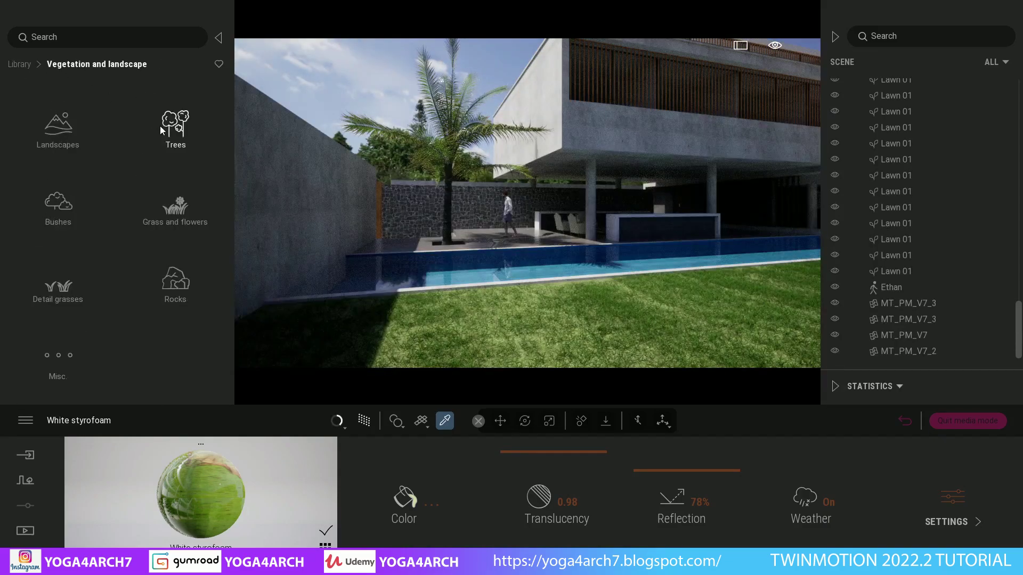
pyautogui.click(163, 121)
pyautogui.moveTo(56, 112)
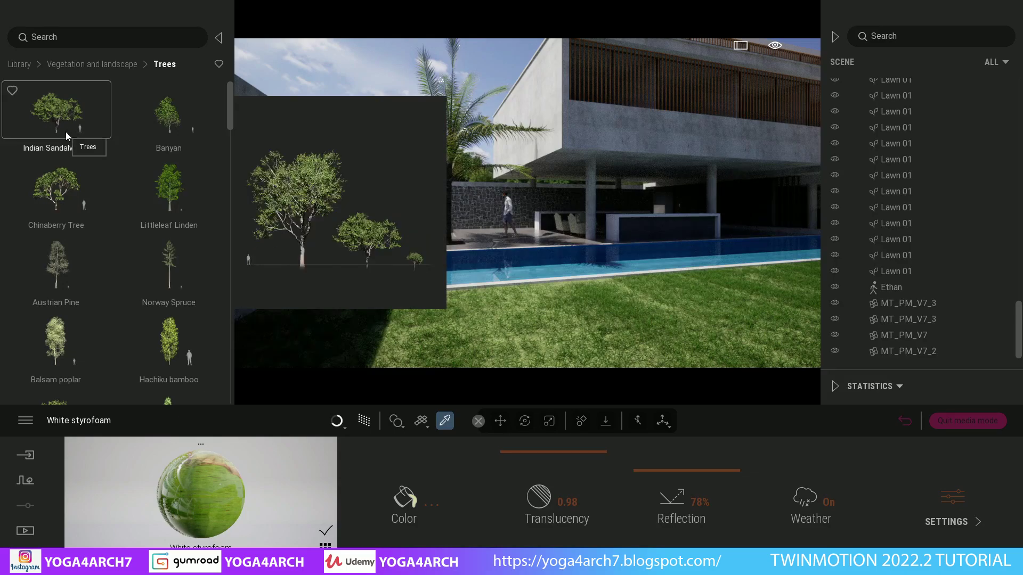
pyautogui.moveTo(63, 136); pyautogui.dragTo(360, 354)
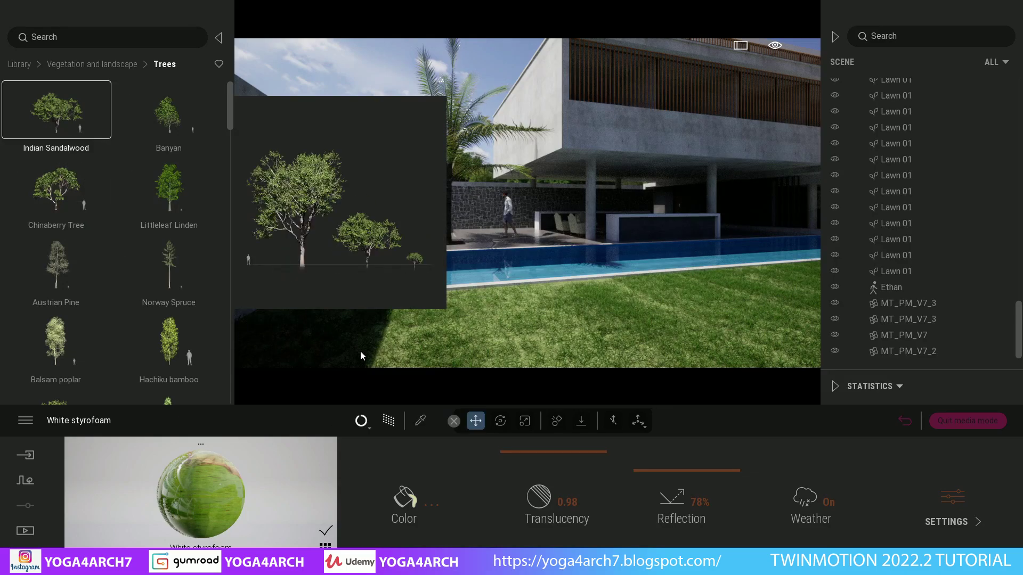
pyautogui.moveTo(56, 109); pyautogui.dragTo(373, 341)
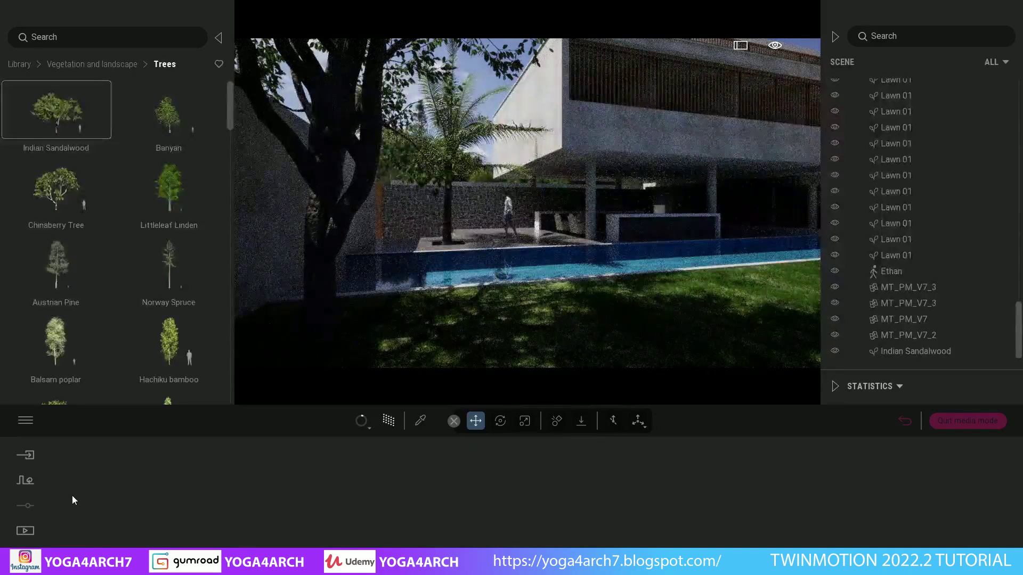
# Move the sandalwood tree further onto the lawn, checking it from the Image1 camera view
pyautogui.click(25, 531)
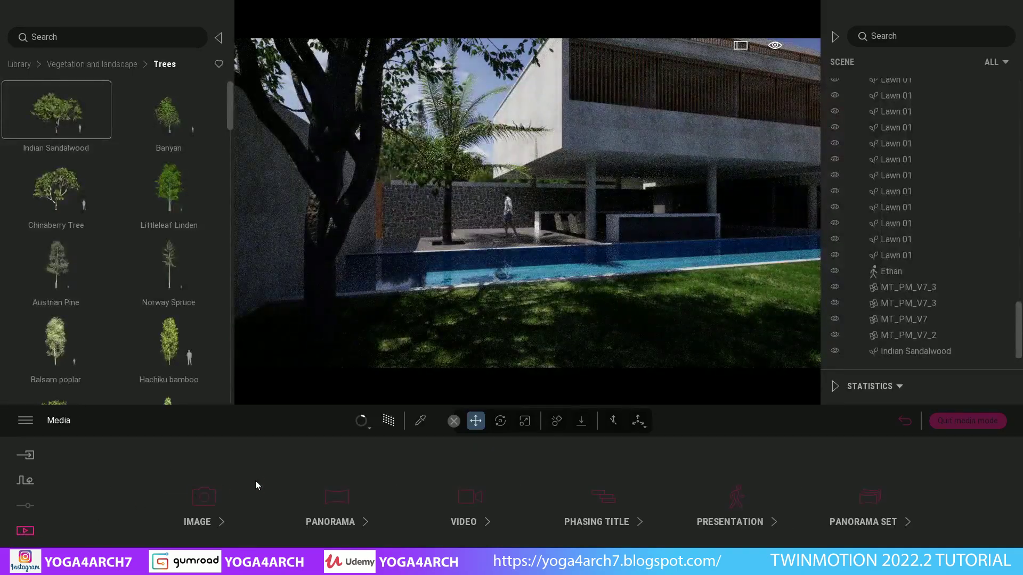
pyautogui.click(205, 498)
pyautogui.click(220, 478)
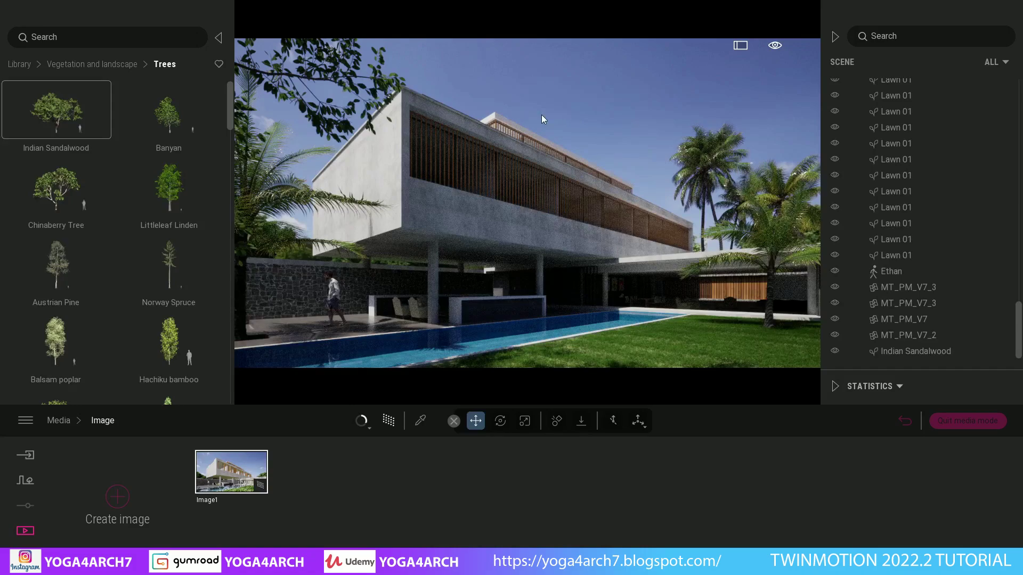
pyautogui.click(340, 81)
pyautogui.press('f')
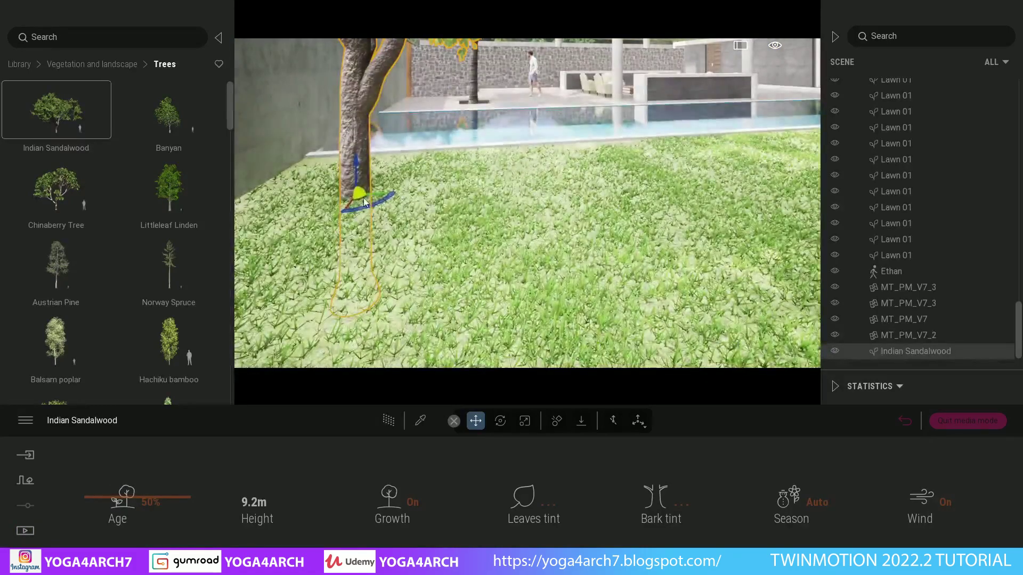
pyautogui.moveTo(359, 193); pyautogui.dragTo(443, 265)
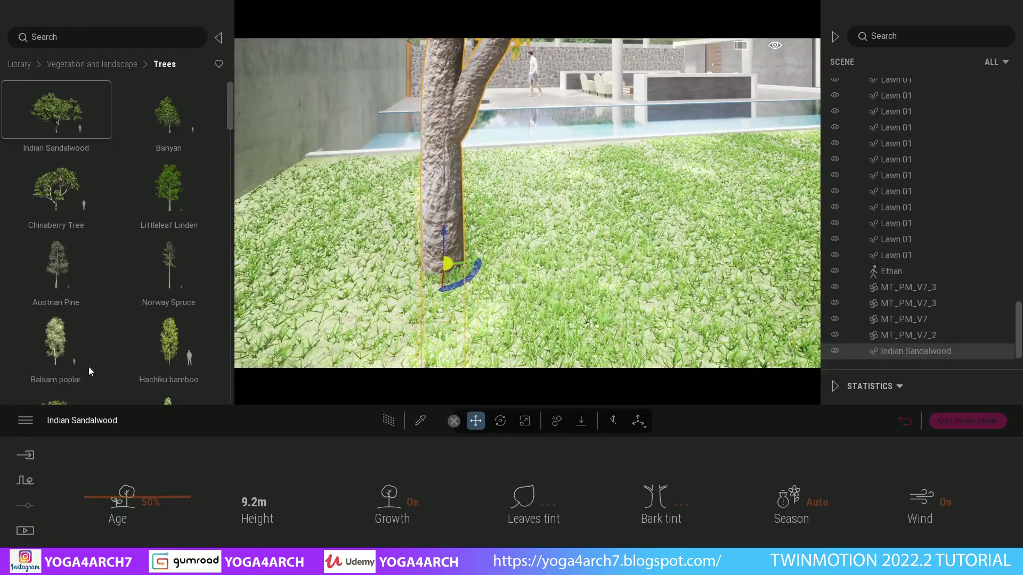
pyautogui.click(32, 531)
pyautogui.click(194, 492)
pyautogui.click(207, 475)
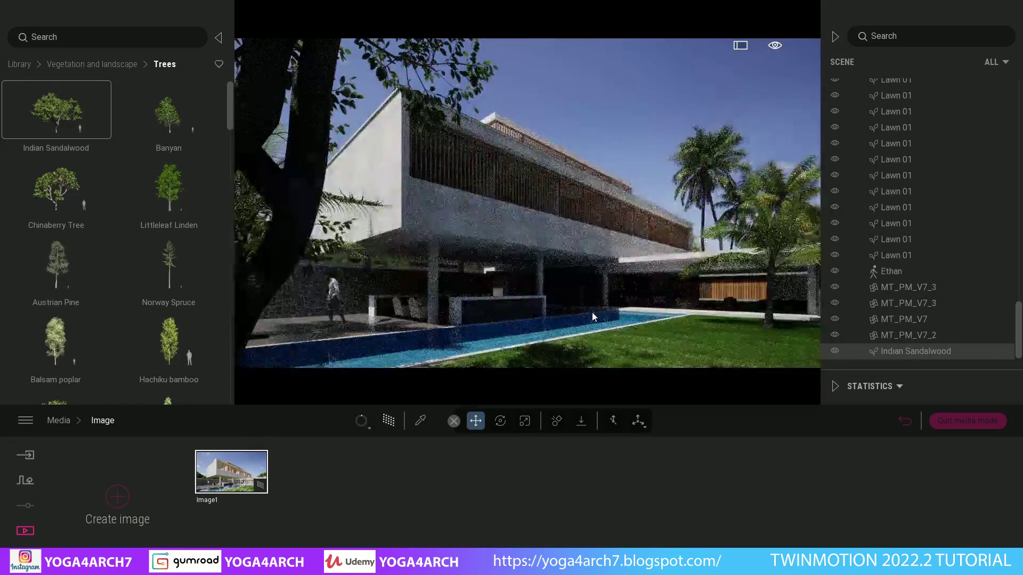
# Lower the sandalwood tree's Age to 45%, making it about 8.6m tall
pyautogui.click(656, 109)
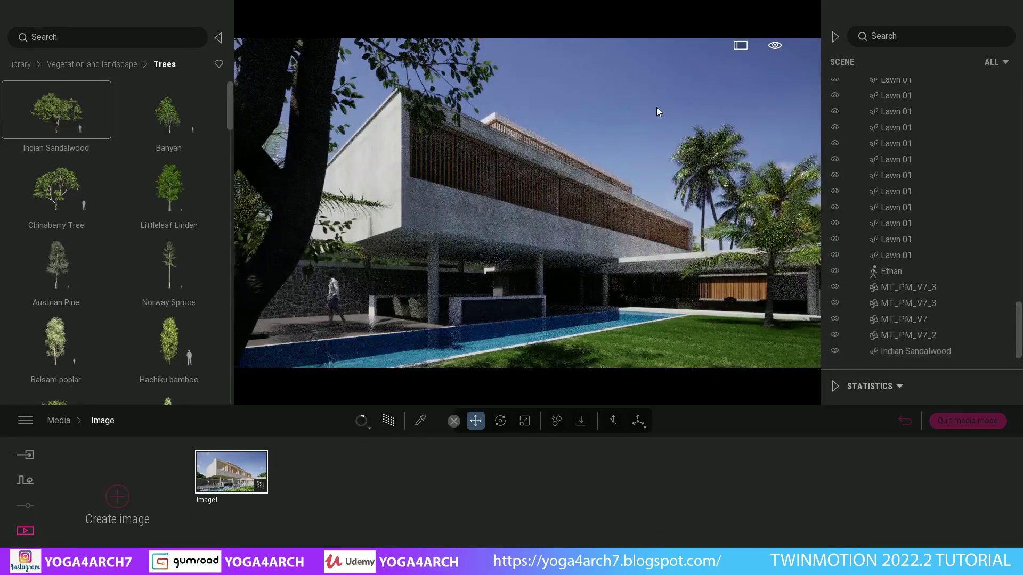
pyautogui.doubleClick(323, 158)
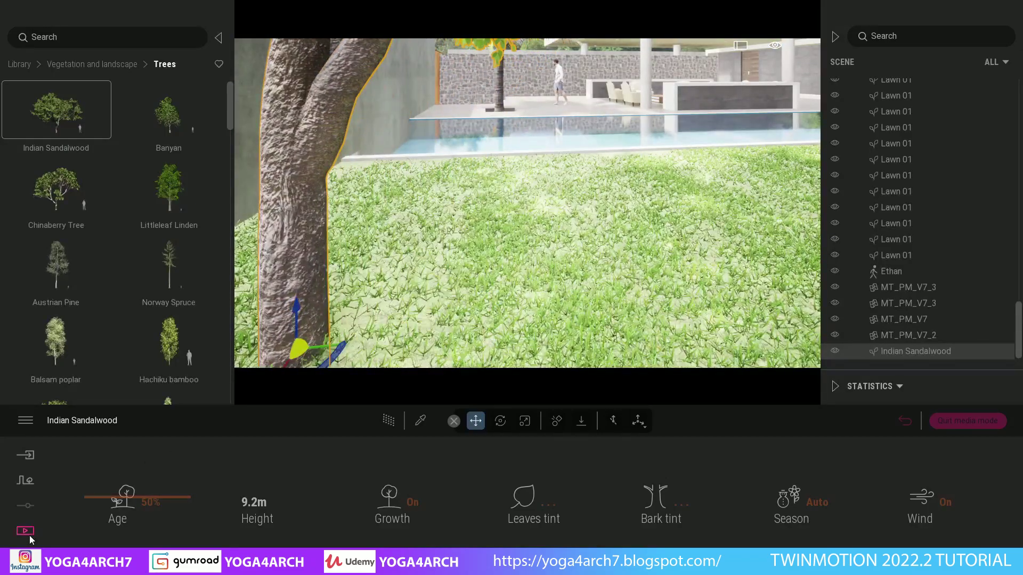
pyautogui.click(25, 530)
pyautogui.click(195, 498)
pyautogui.click(206, 479)
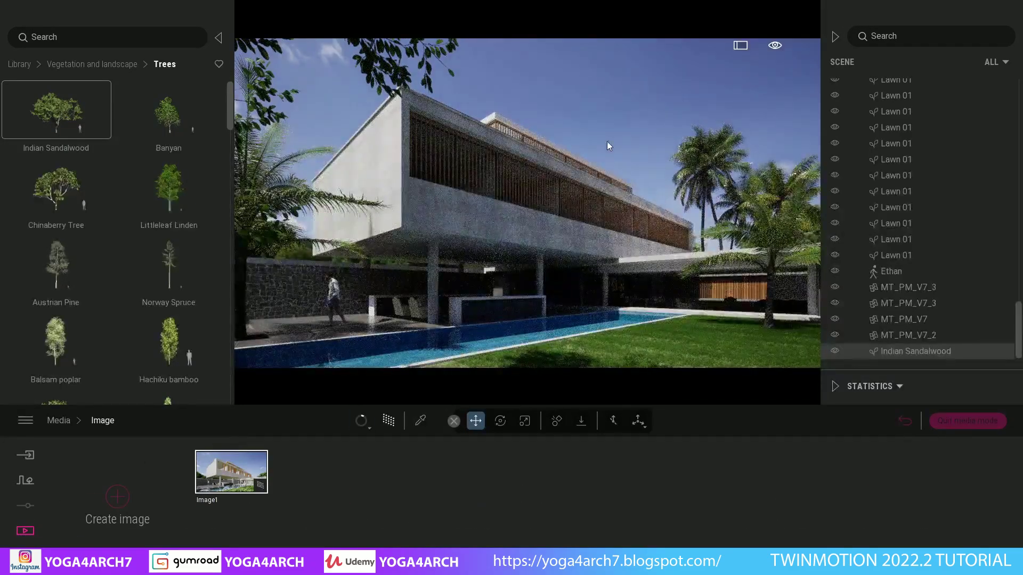
pyautogui.click(429, 53)
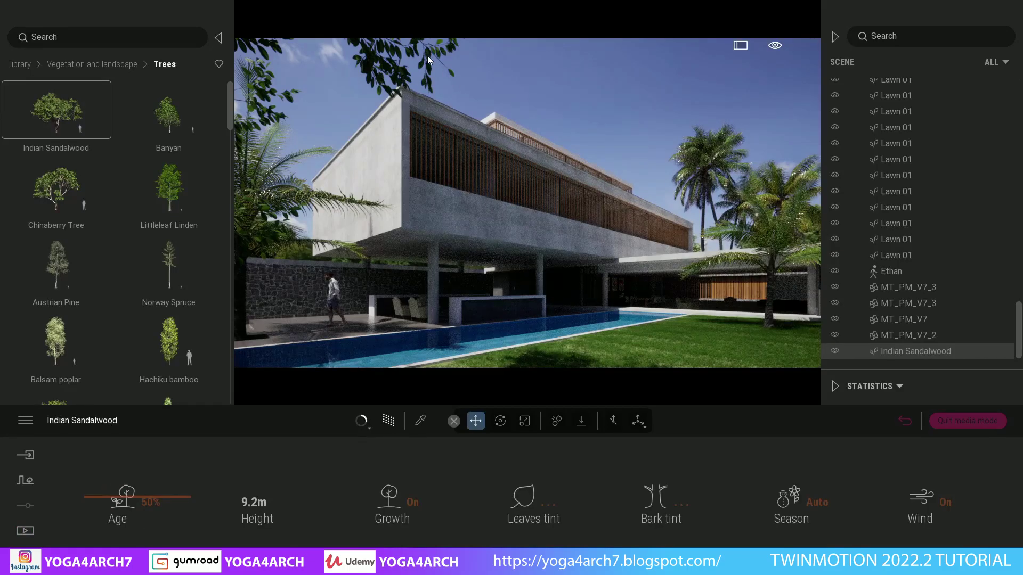
pyautogui.moveTo(110, 497)
pyautogui.mouseDown()
pyautogui.moveTo(112, 488)
pyautogui.moveTo(113, 502)
pyautogui.moveTo(98, 497)
pyautogui.moveTo(110, 486)
pyautogui.moveTo(113, 500)
pyautogui.mouseUp()
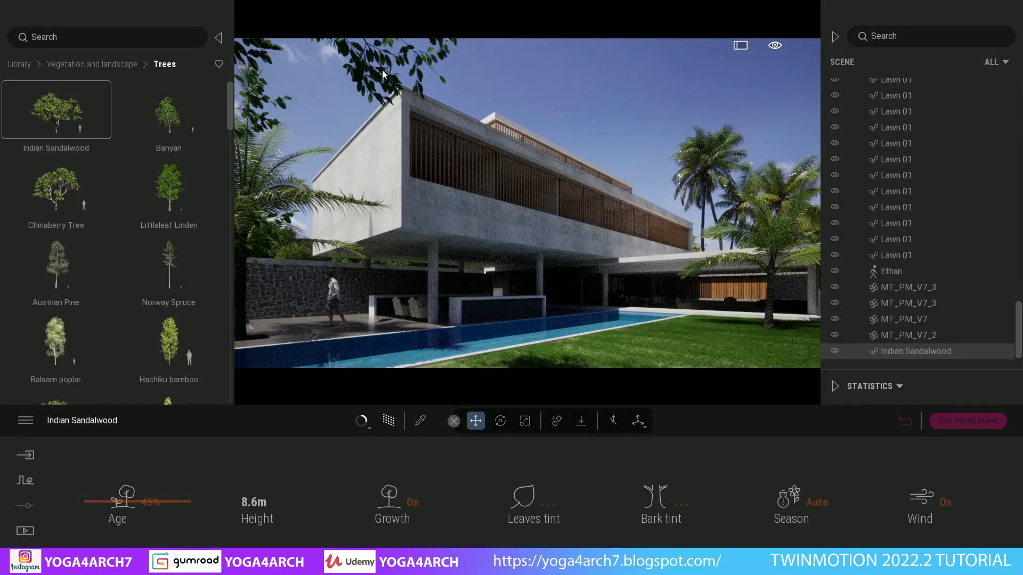
# Switch Image1's lighting environment from Sky Light HDRI to Backdrop HDRI
pyautogui.click(27, 532)
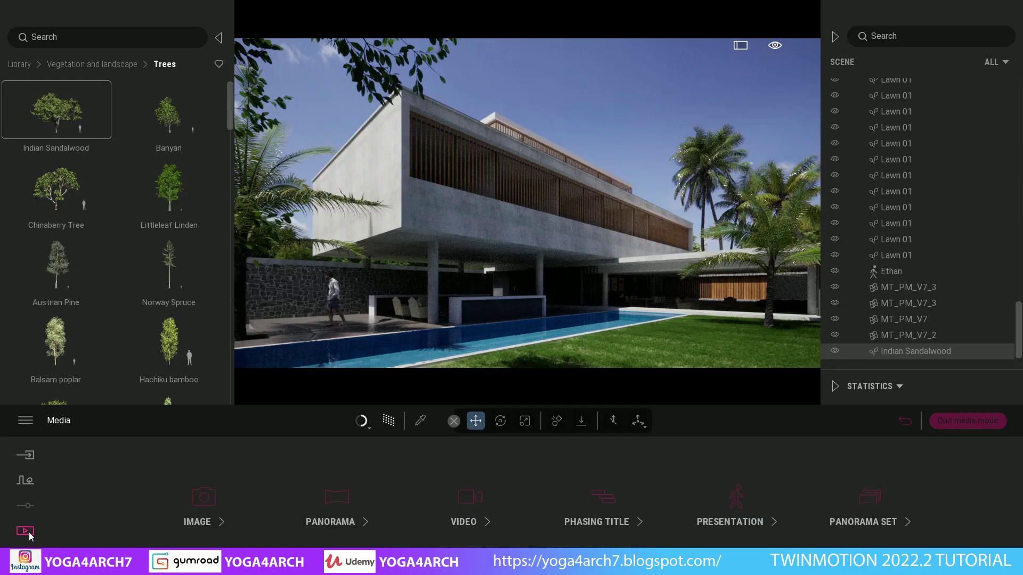
pyautogui.click(194, 506)
pyautogui.click(249, 501)
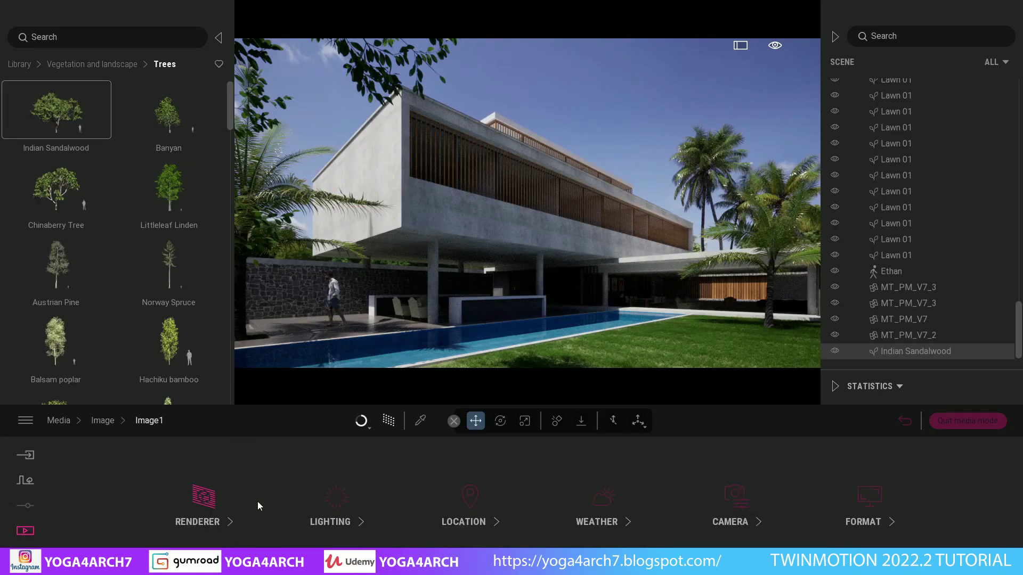
pyautogui.click(314, 504)
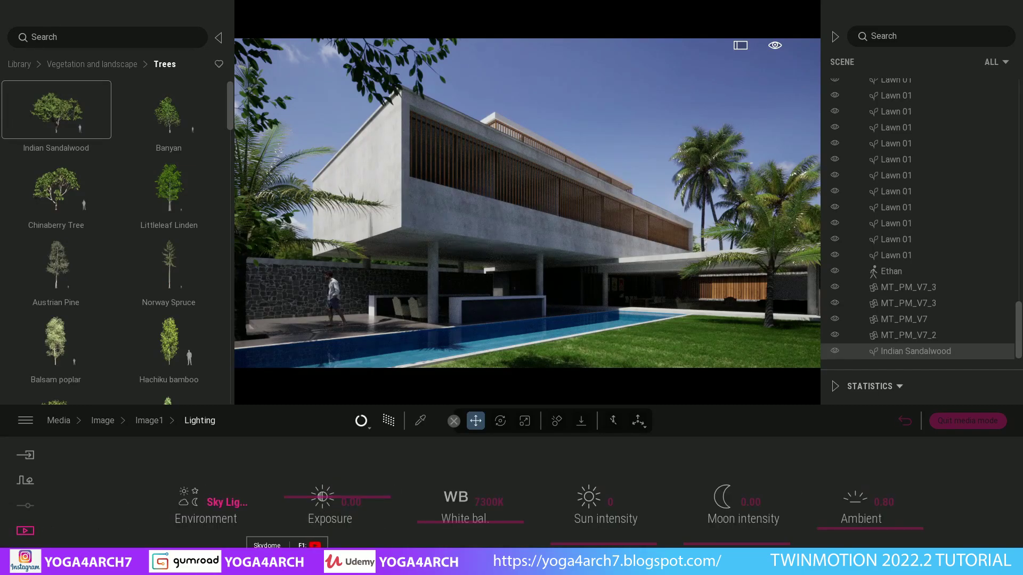
pyautogui.click(206, 506)
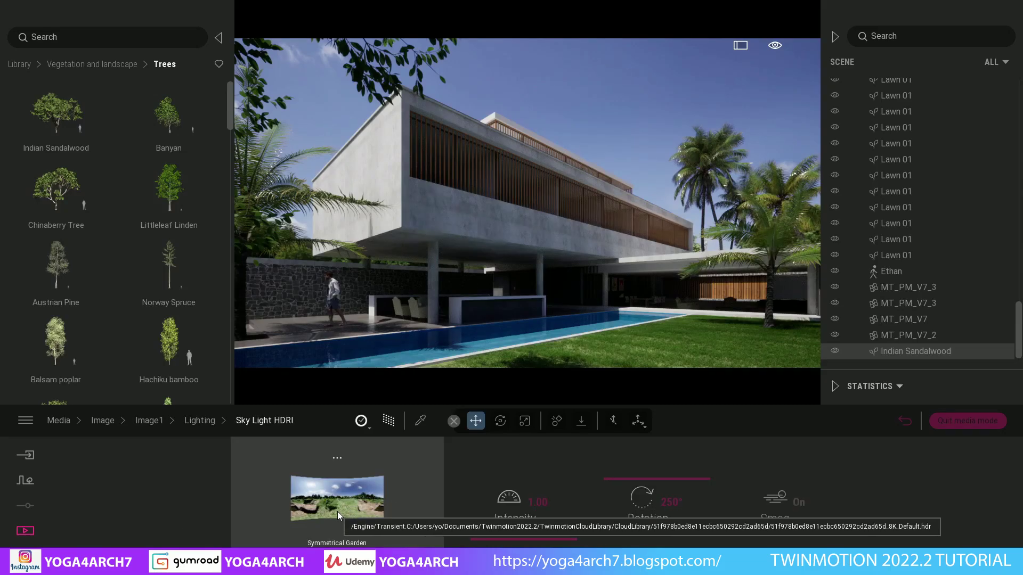
pyautogui.moveTo(337, 497)
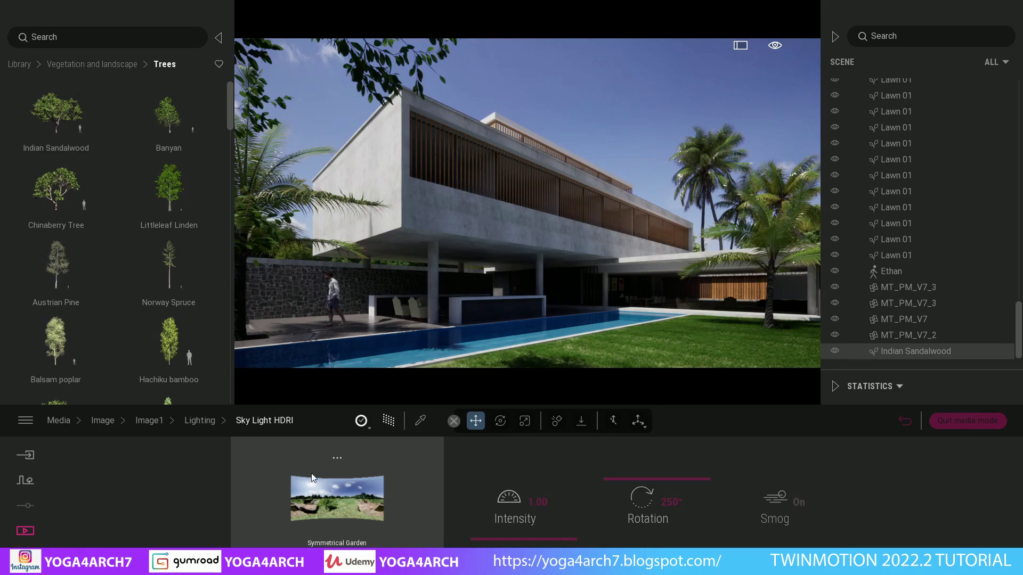
pyautogui.click(211, 424)
pyautogui.click(229, 507)
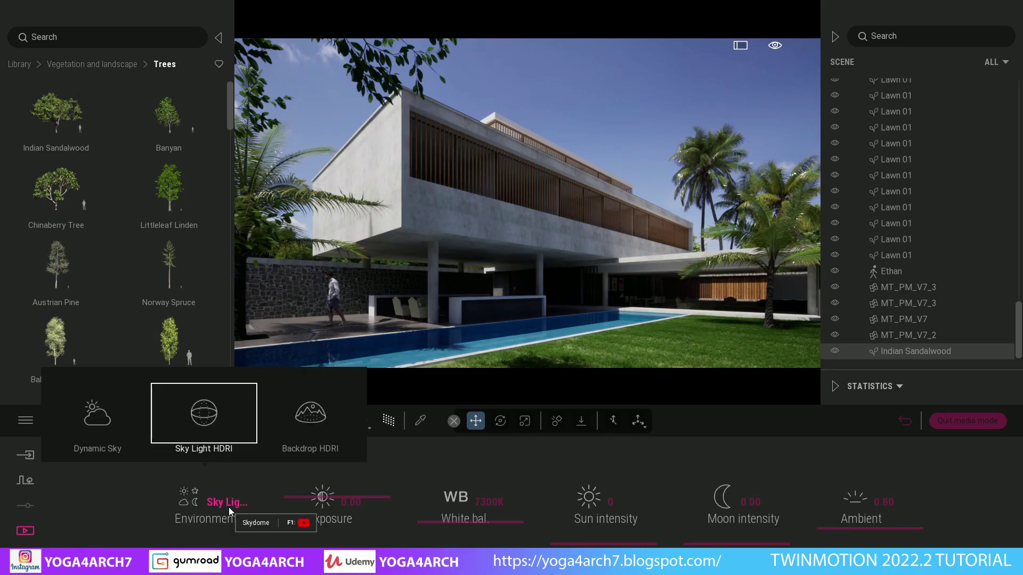
pyautogui.click(300, 426)
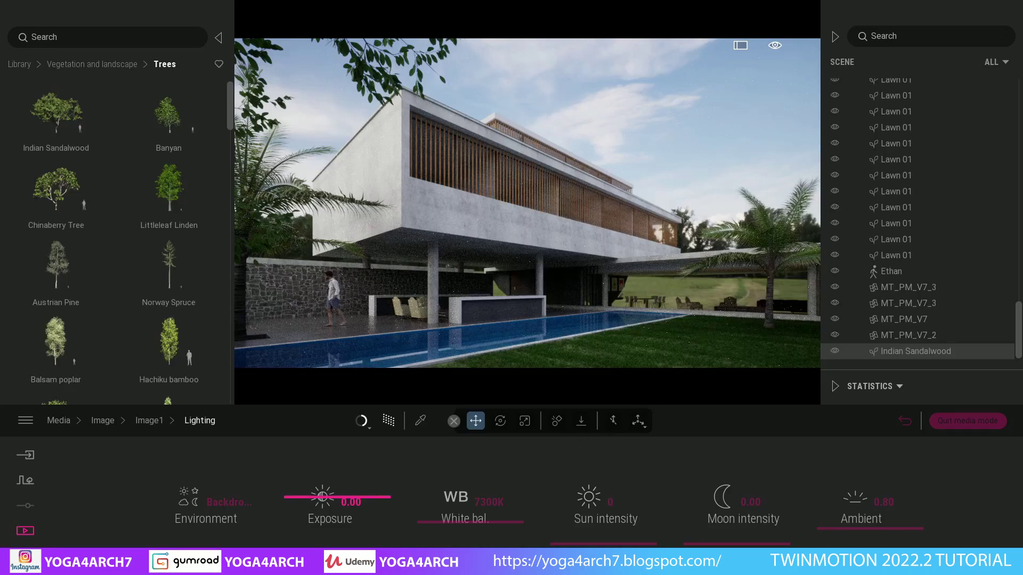
# Adjust the Backdrop HDRI: size about 341.6m, projection offset 7.6m, height offset -1.3m
pyautogui.click(229, 503)
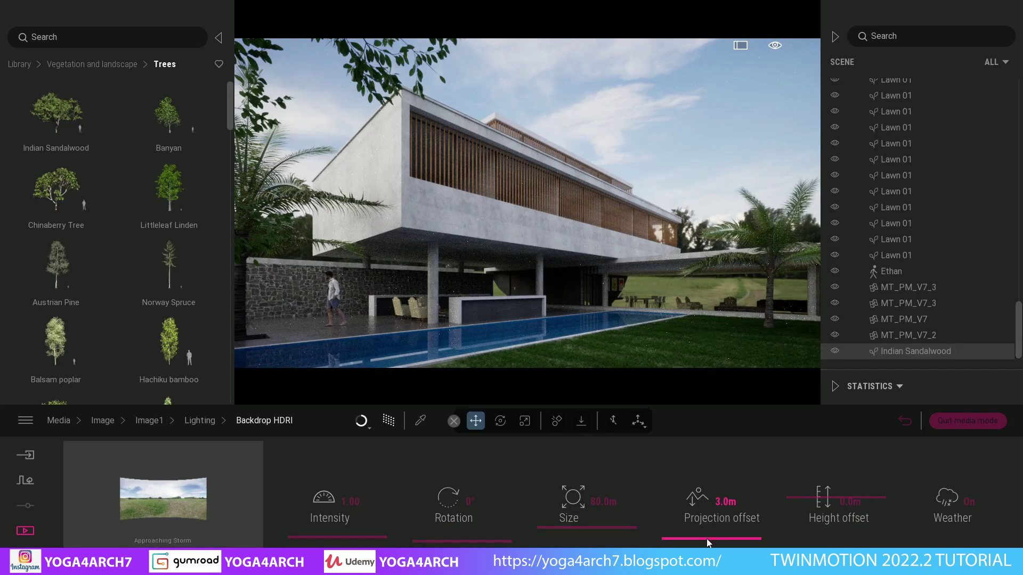
pyautogui.moveTo(707, 542); pyautogui.dragTo(710, 539)
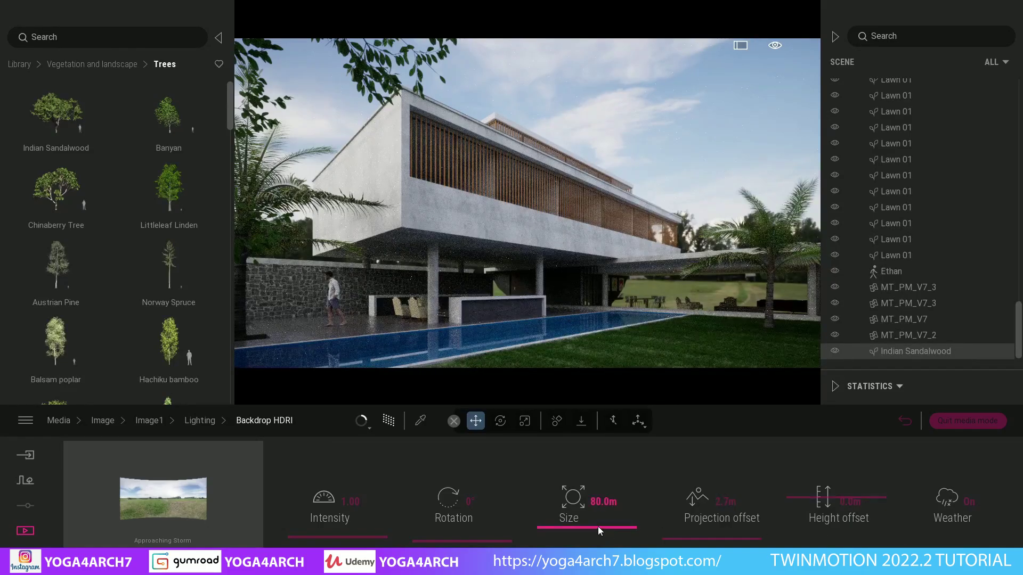
pyautogui.moveTo(581, 514)
pyautogui.mouseDown()
pyautogui.moveTo(601, 513)
pyautogui.moveTo(615, 487)
pyautogui.mouseUp()
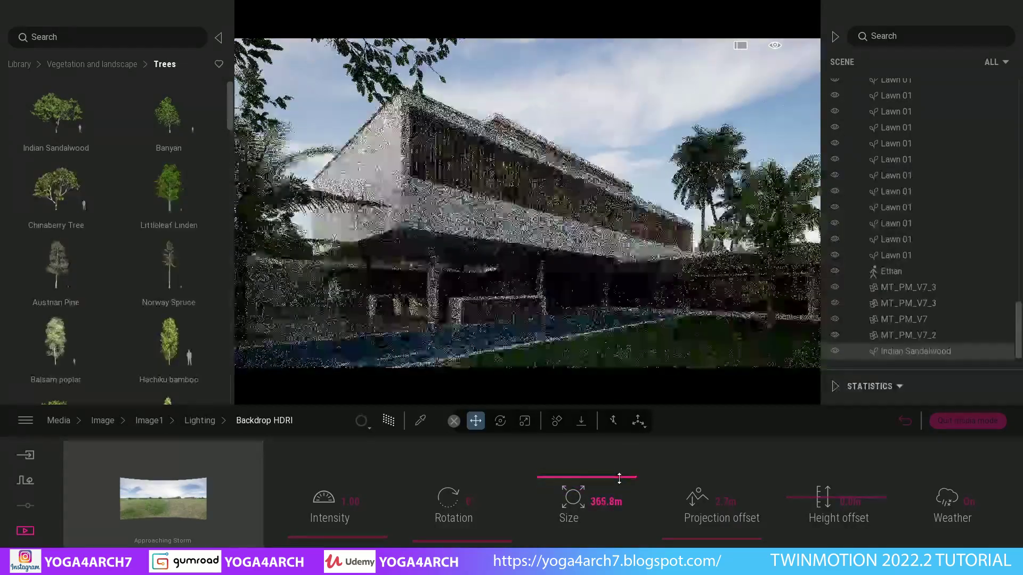
pyautogui.moveTo(618, 474); pyautogui.dragTo(619, 468)
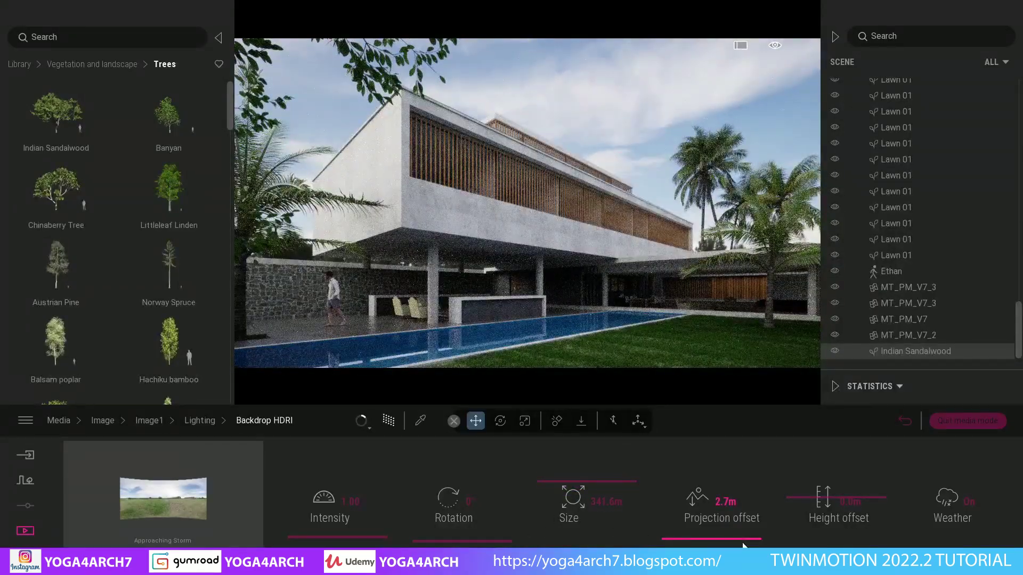
pyautogui.moveTo(793, 497)
pyautogui.mouseDown()
pyautogui.moveTo(792, 464)
pyautogui.moveTo(798, 501)
pyautogui.mouseUp()
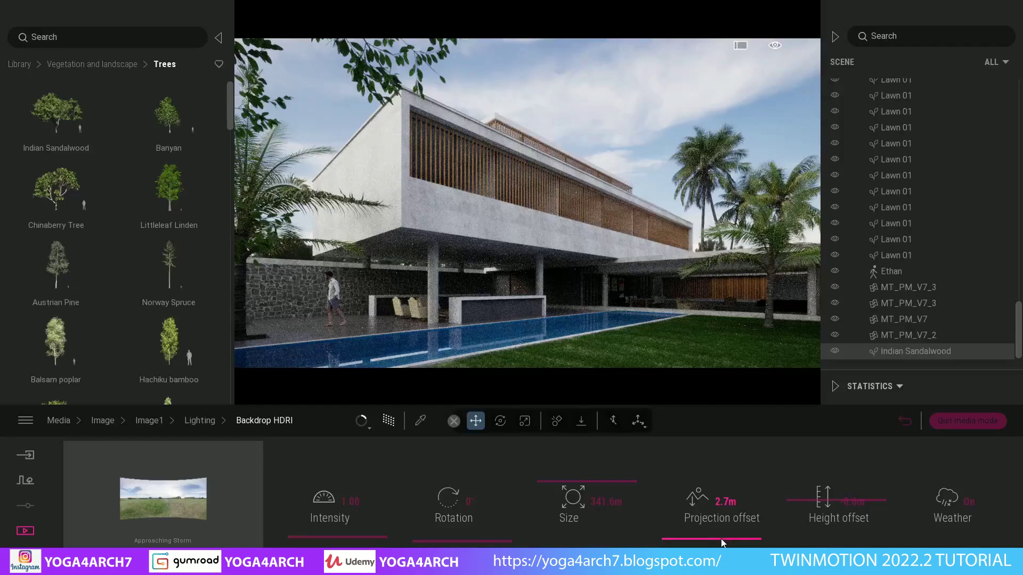
pyautogui.moveTo(722, 542)
pyautogui.mouseDown()
pyautogui.moveTo(724, 529)
pyautogui.moveTo(728, 540)
pyautogui.mouseUp()
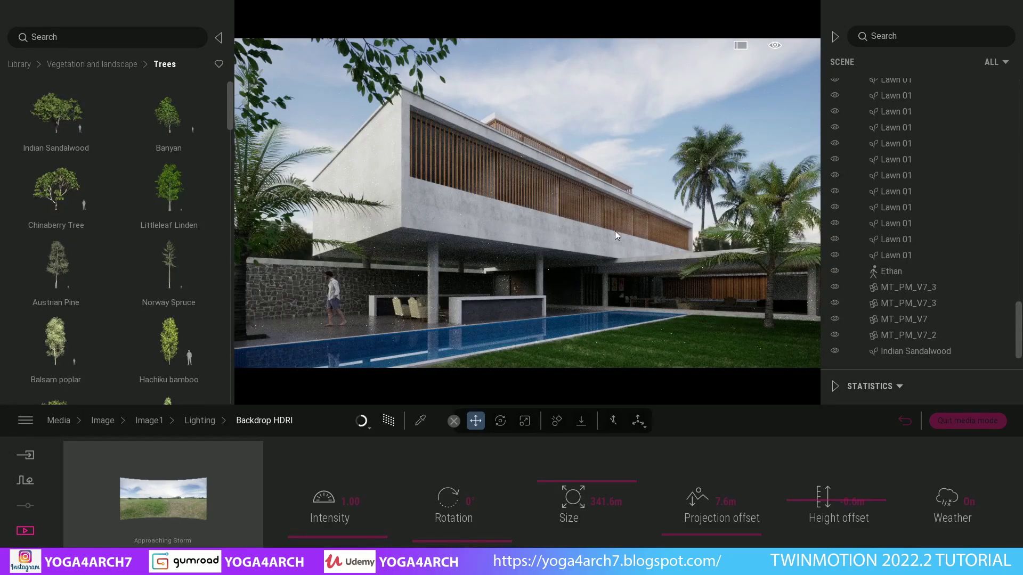
pyautogui.click(795, 500)
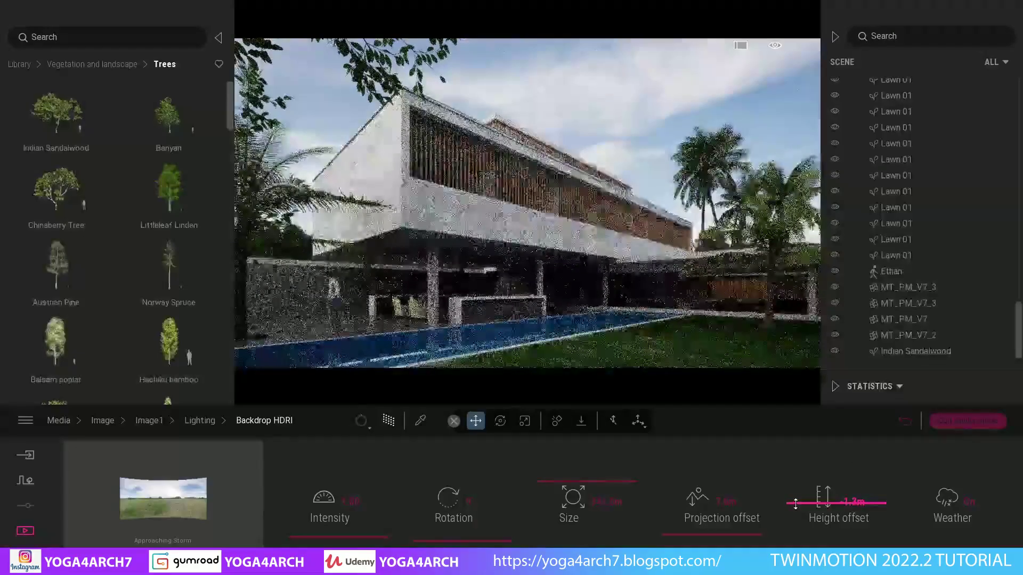
# Raise Image1's sun intensity to 5 and set ambient to 1.00
pyautogui.click(200, 420)
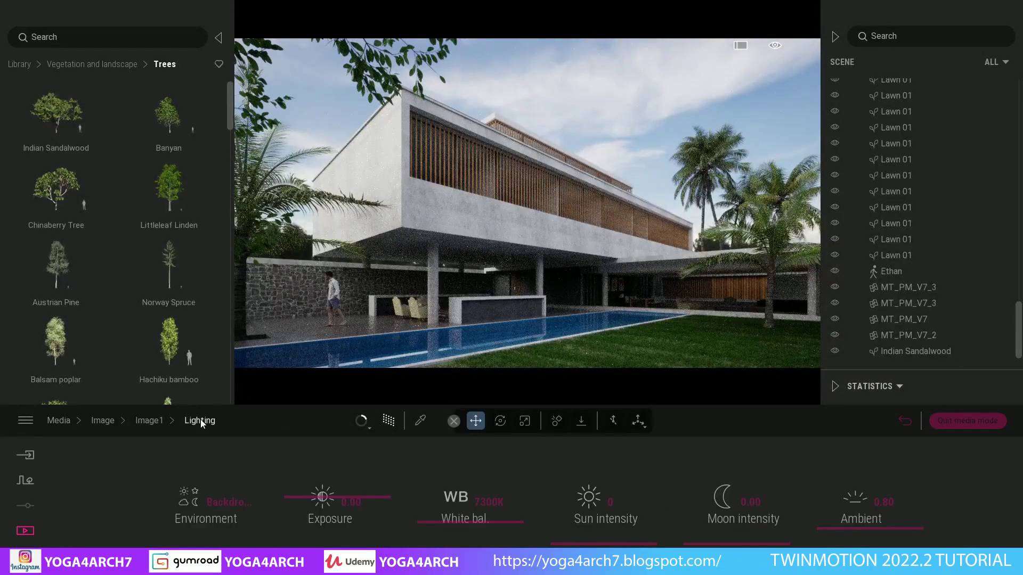
pyautogui.moveTo(623, 547); pyautogui.dragTo(625, 541)
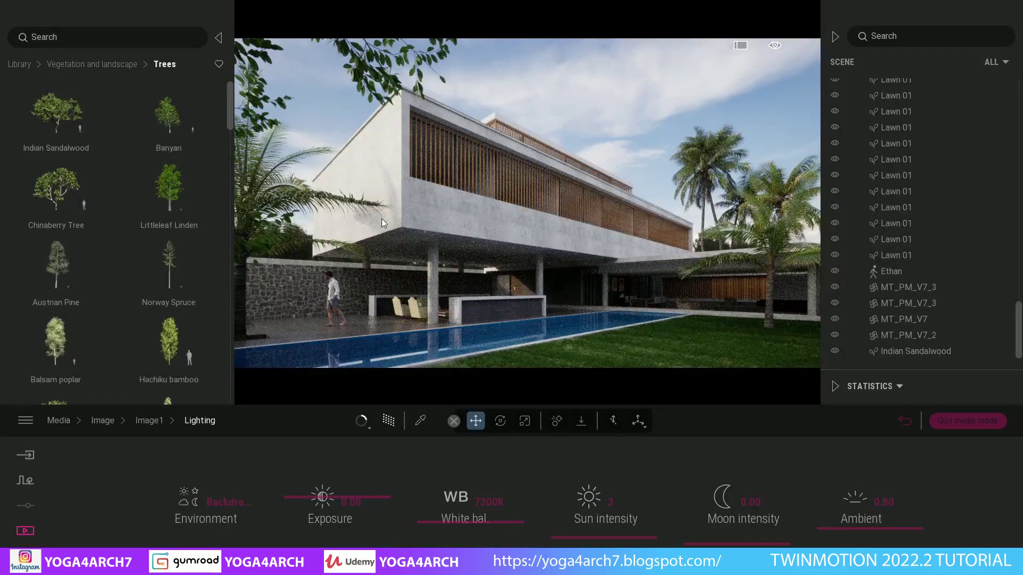
pyautogui.moveTo(608, 535); pyautogui.dragTo(608, 537)
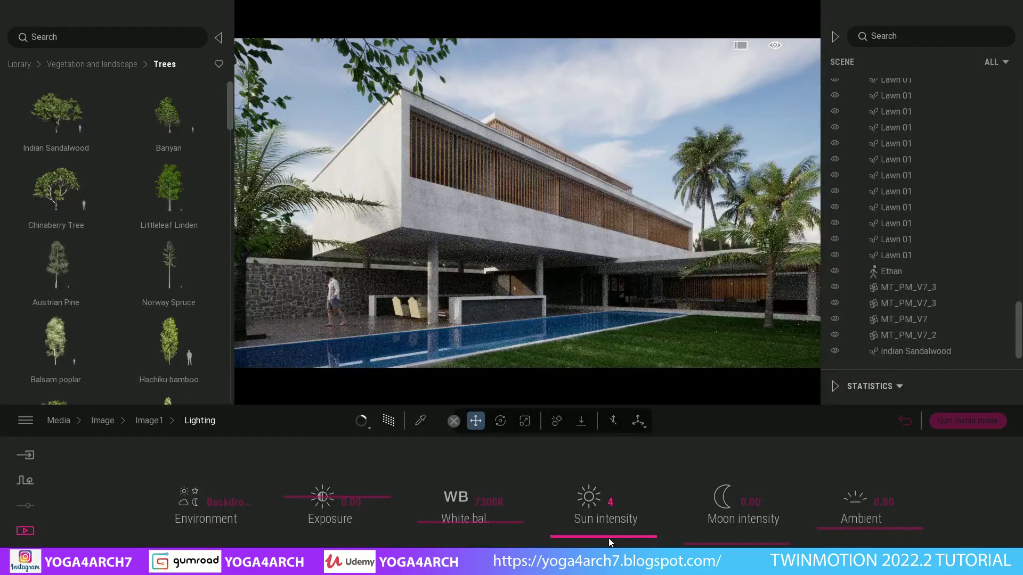
pyautogui.moveTo(608, 538); pyautogui.dragTo(600, 535)
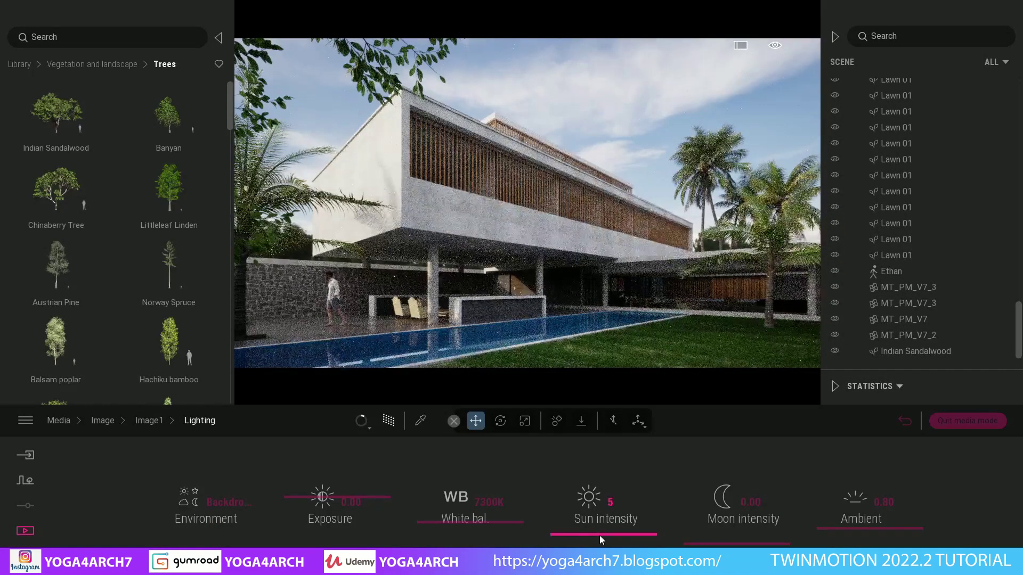
pyautogui.click(883, 502)
pyautogui.write('1')
pyautogui.press('Return')
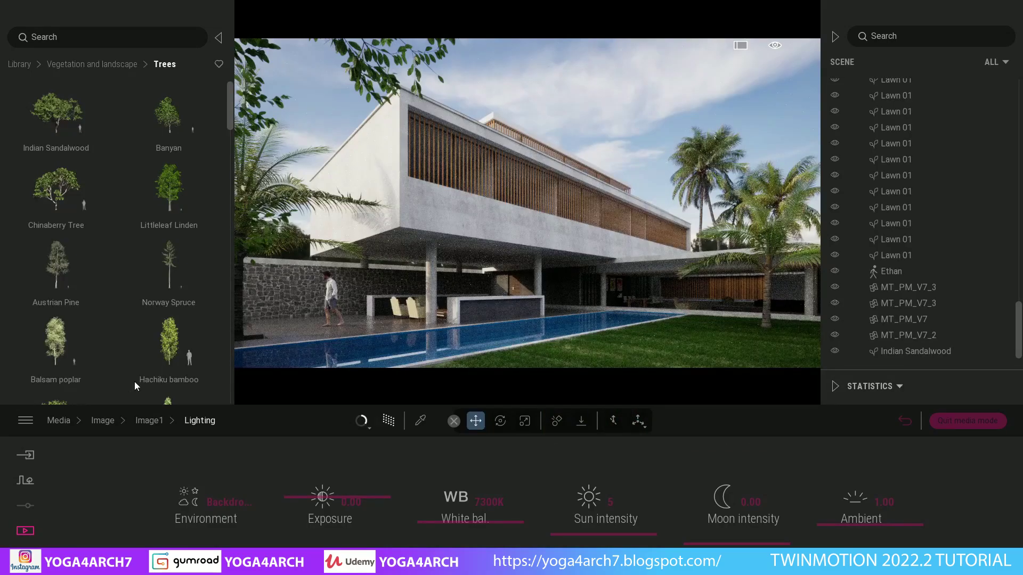
pyautogui.click(27, 533)
pyautogui.click(205, 500)
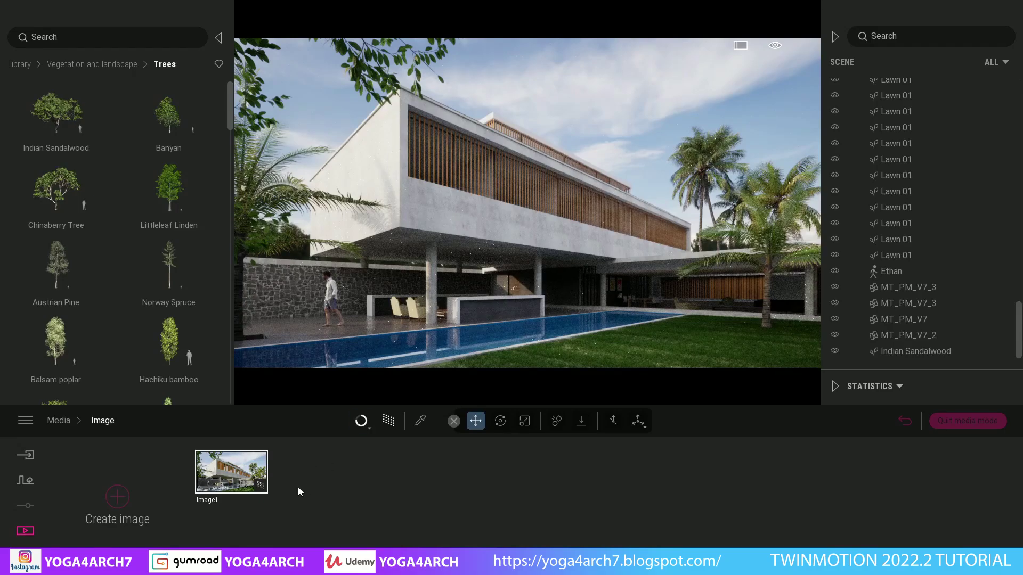
# Set Image1's output format to 4K UHD 3840x2160
pyautogui.click(246, 493)
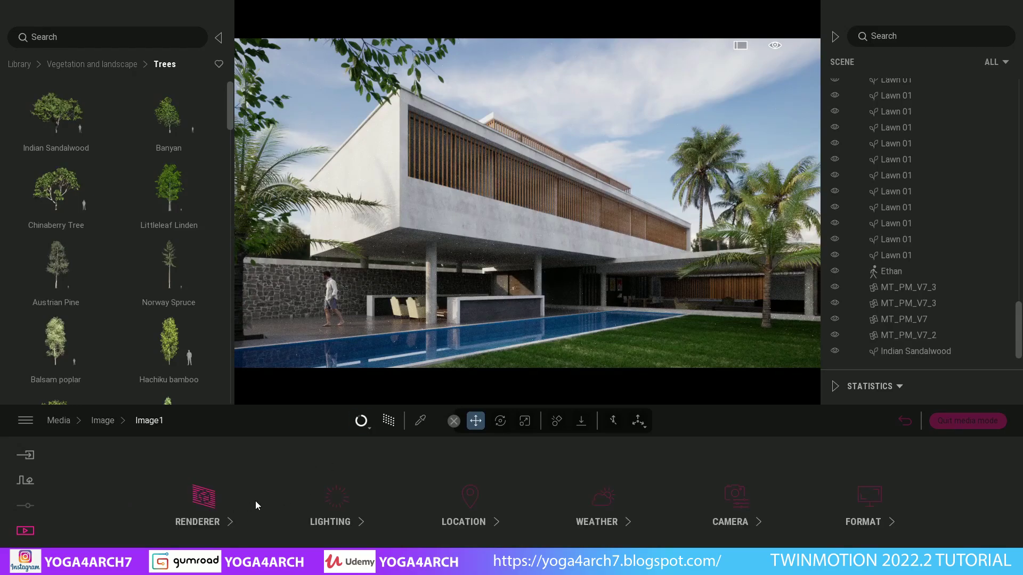
pyautogui.click(872, 501)
pyautogui.click(376, 485)
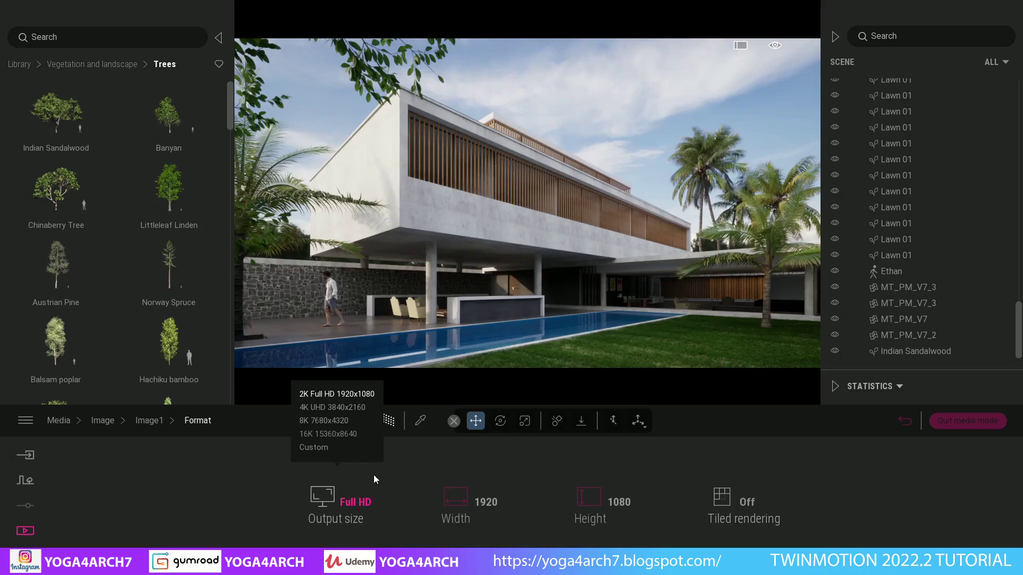
pyautogui.click(336, 408)
# Queue Image1 for image export with High refinement and start the export
pyautogui.click(25, 556)
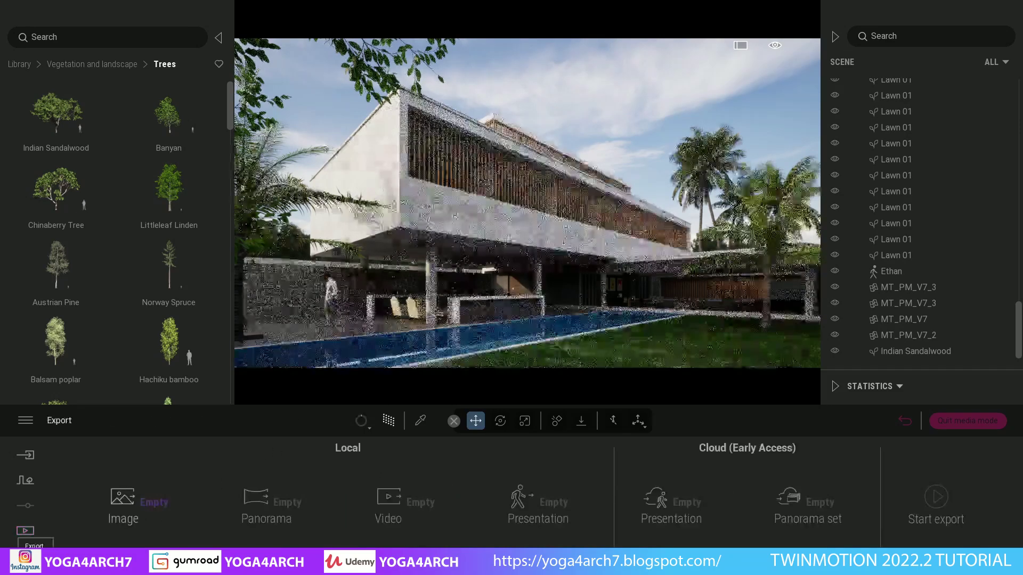
pyautogui.click(143, 503)
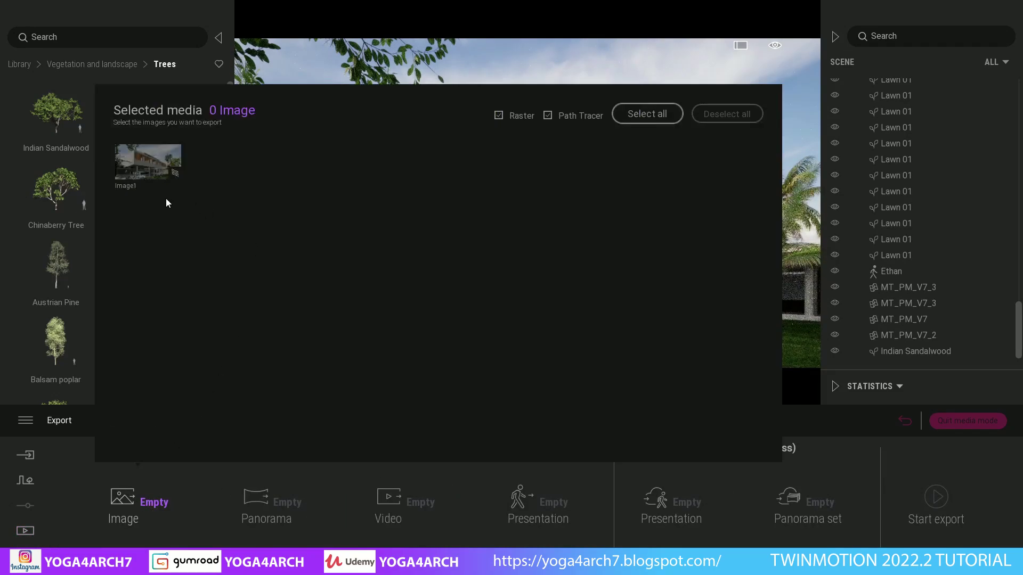
pyautogui.click(161, 168)
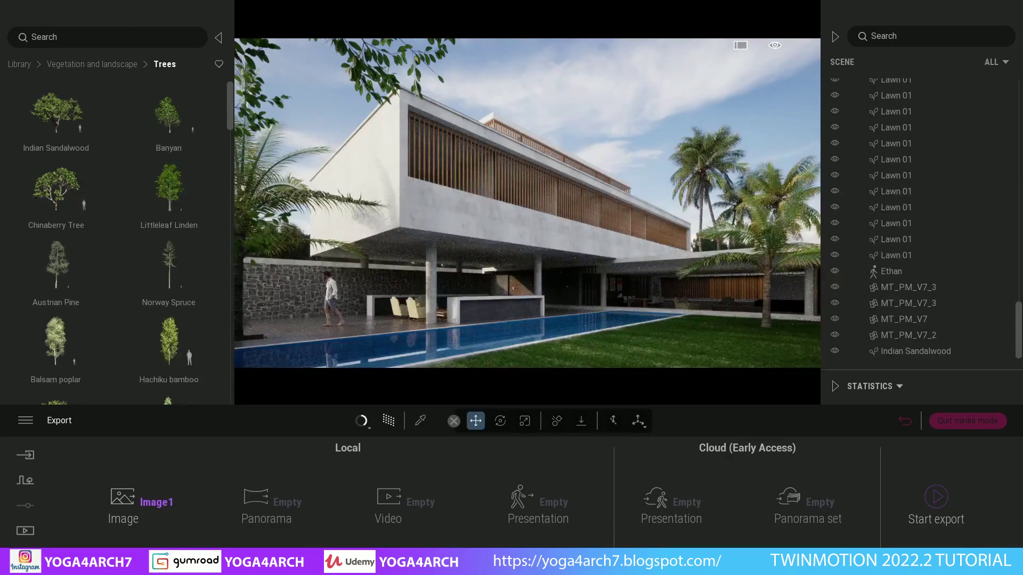
pyautogui.click(515, 510)
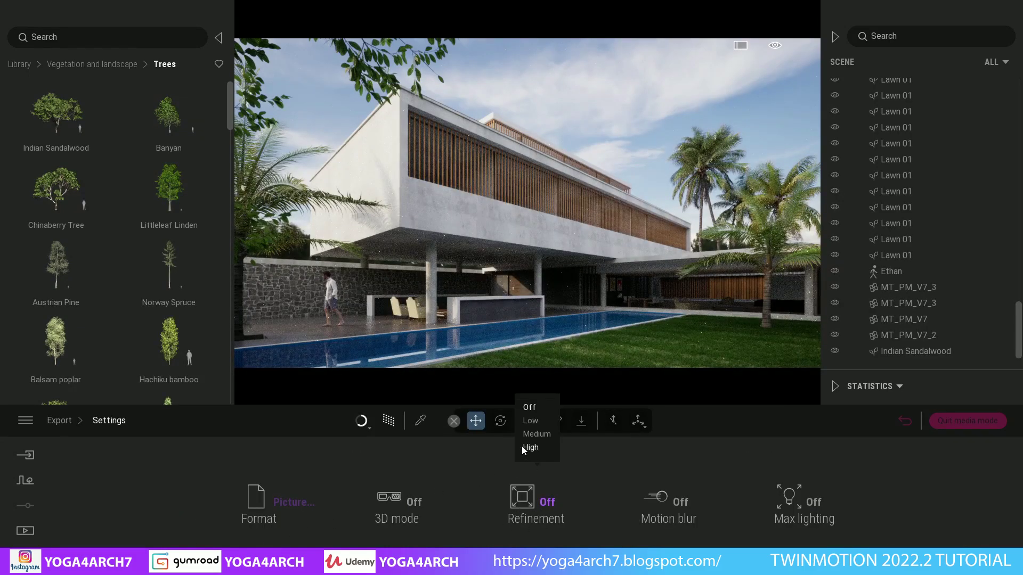
pyautogui.click(531, 448)
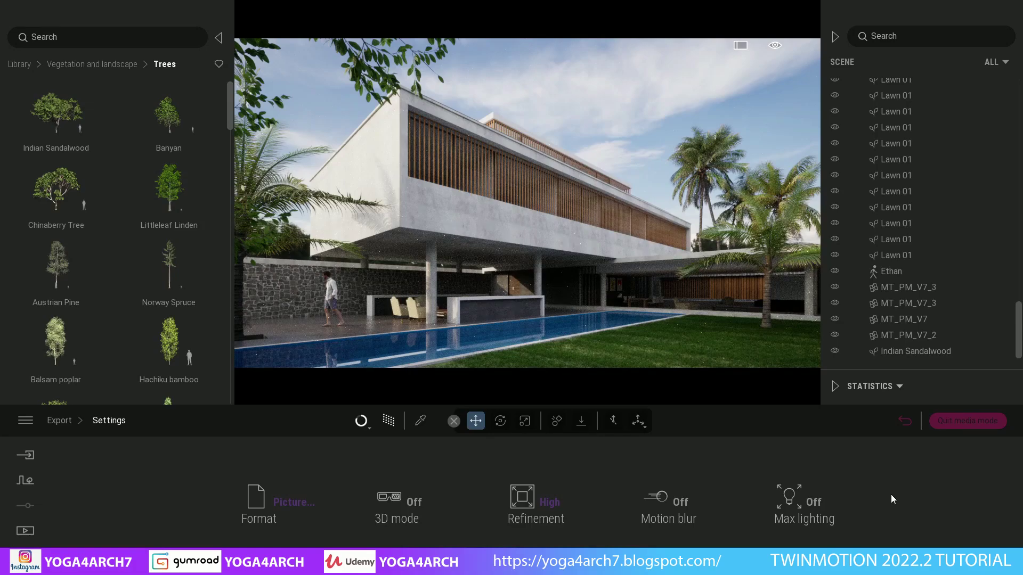
pyautogui.click(360, 420)
pyautogui.click(349, 391)
pyautogui.click(59, 420)
pyautogui.click(936, 497)
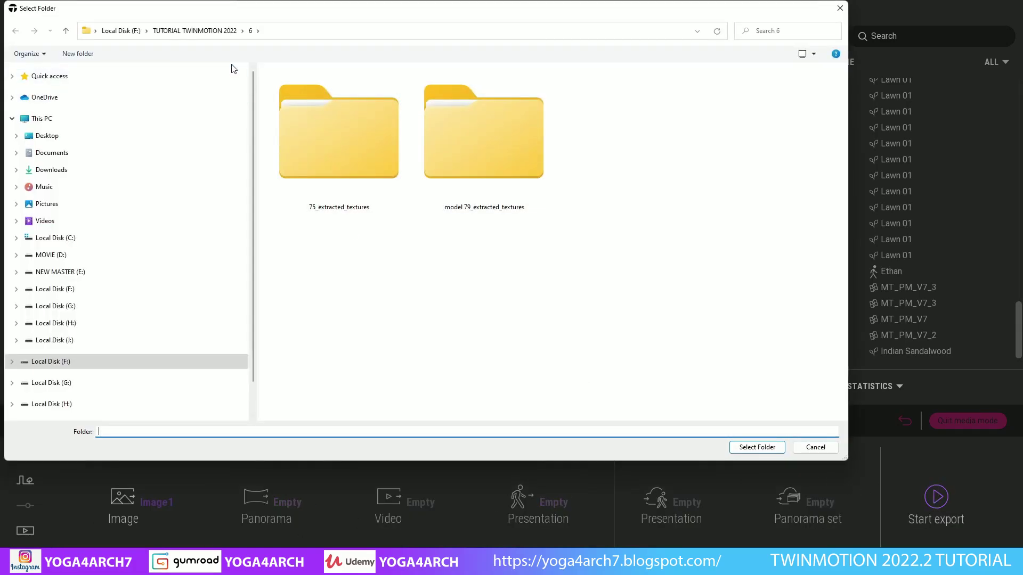
# Choose folder 5 as the export destination and export Image1
pyautogui.doubleClick(299, 168)
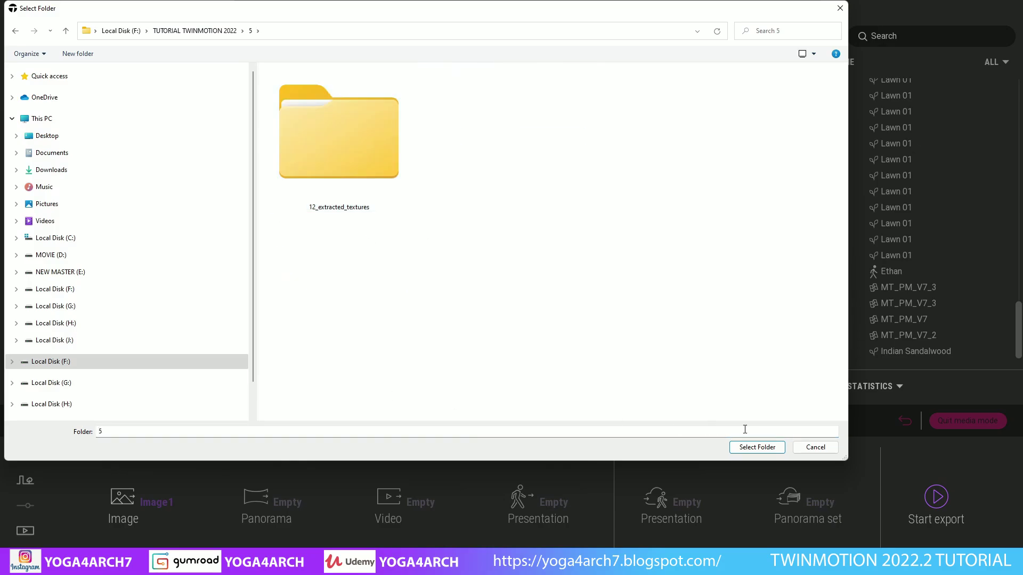
pyautogui.click(751, 449)
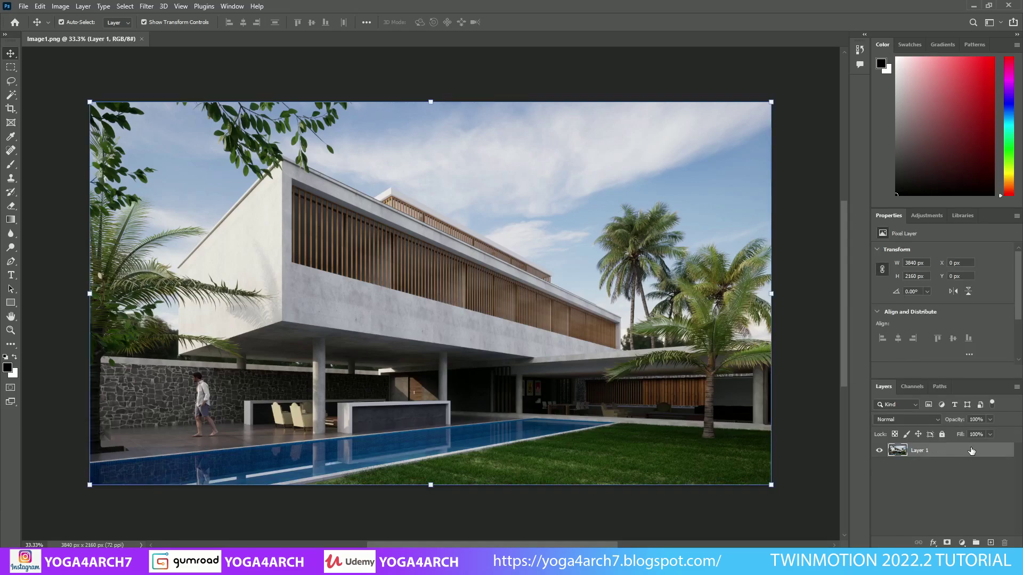
# Duplicate Layer 1 and apply Camera Raw Auto tone to the copy
pyautogui.moveTo(971, 451); pyautogui.dragTo(989, 543)
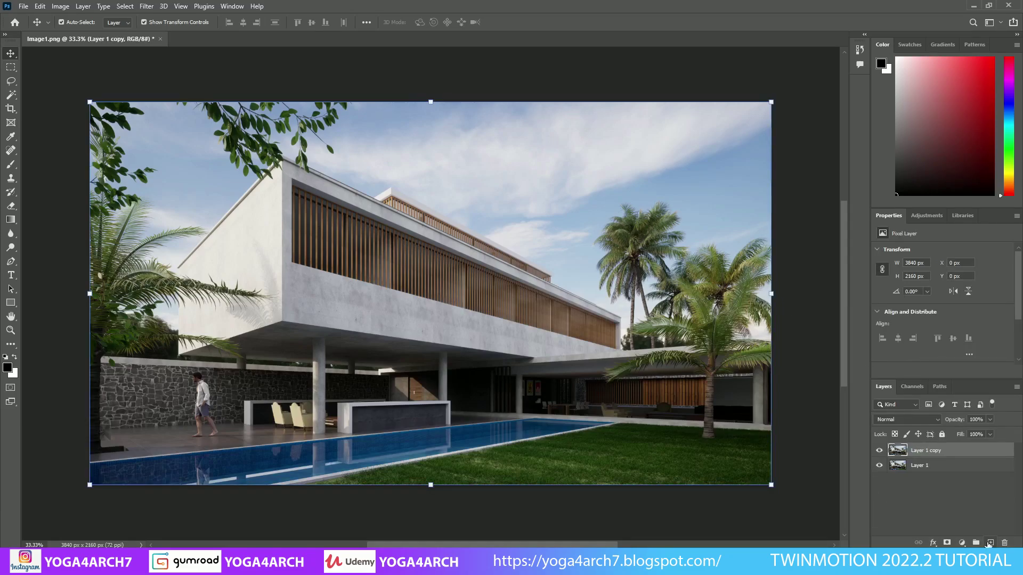
pyautogui.click(150, 6)
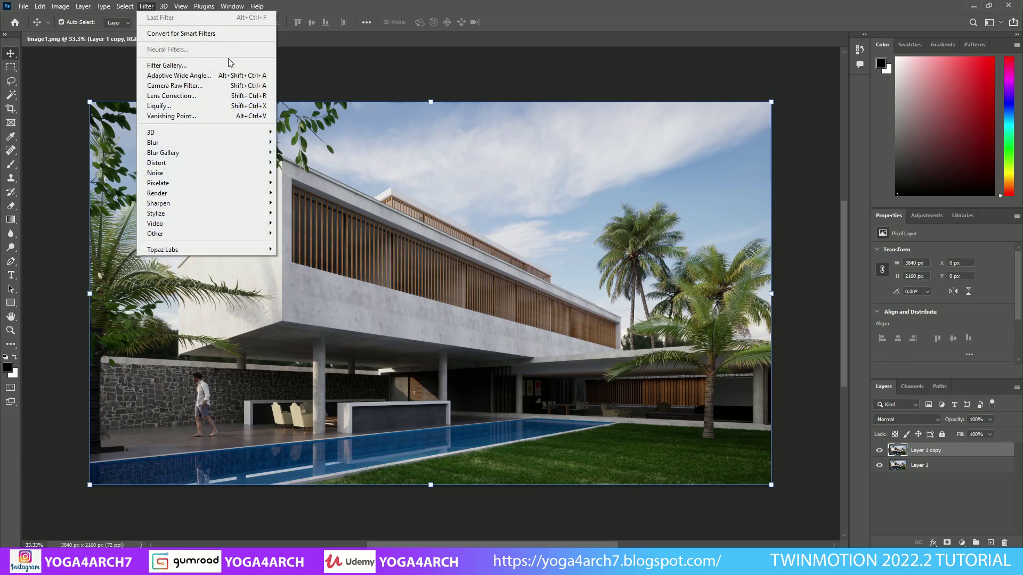
pyautogui.click(219, 88)
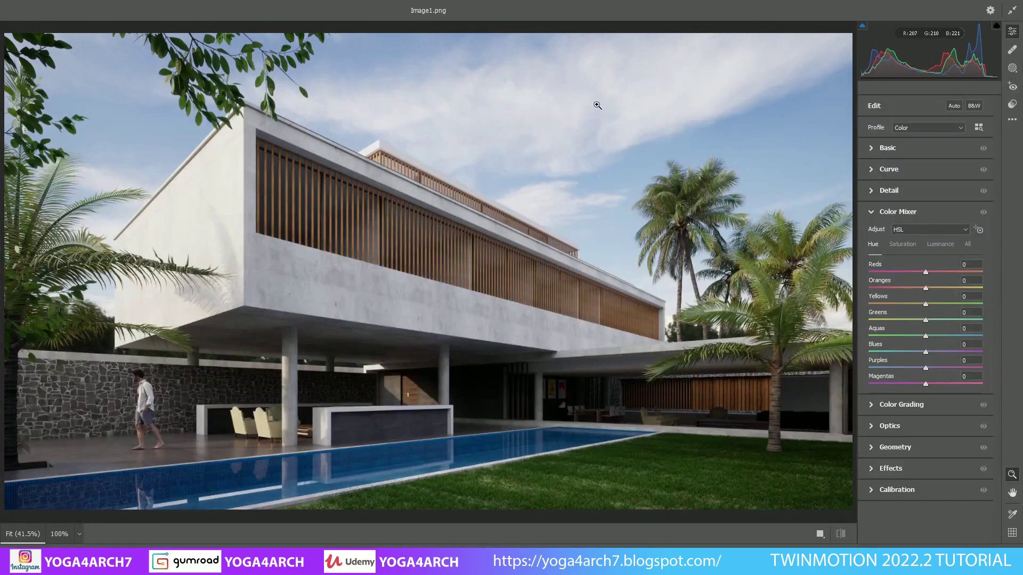
pyautogui.click(954, 106)
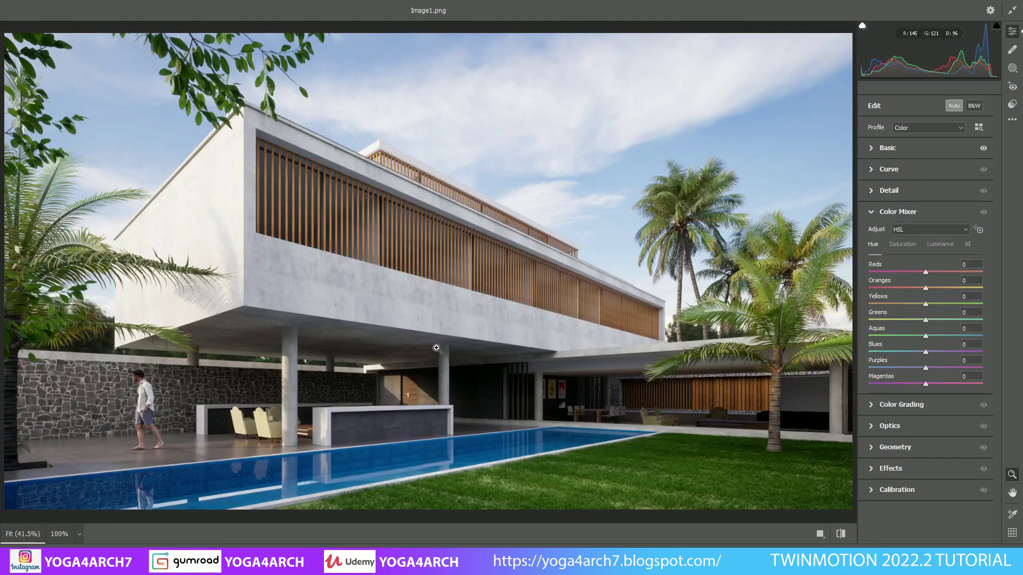
# Add -9 vignetting, sharpening 40 and noise reduction 3 in Camera Raw
pyautogui.click(913, 471)
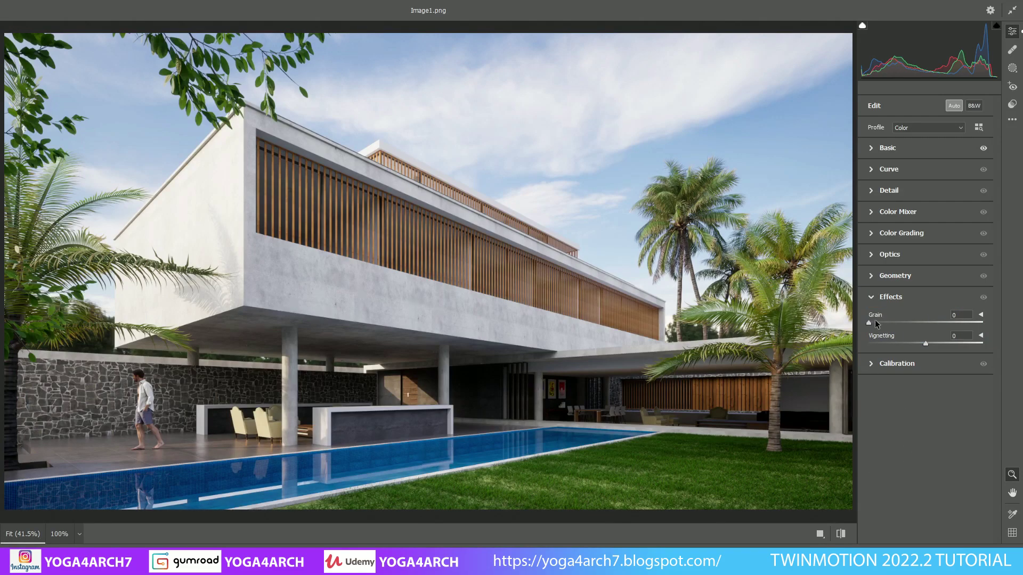
pyautogui.click(923, 345)
pyautogui.moveTo(923, 345); pyautogui.dragTo(919, 343)
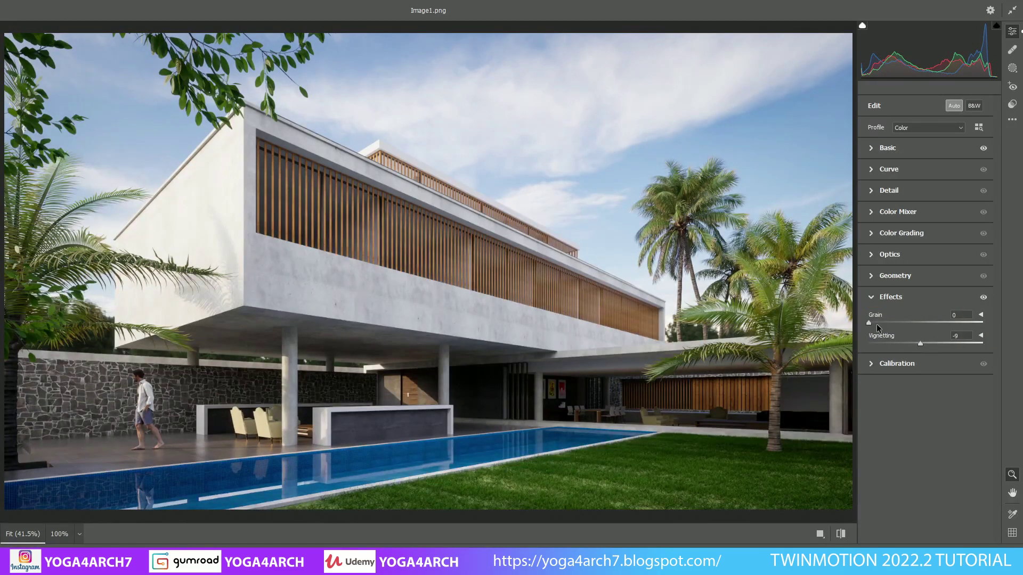
pyautogui.click(908, 193)
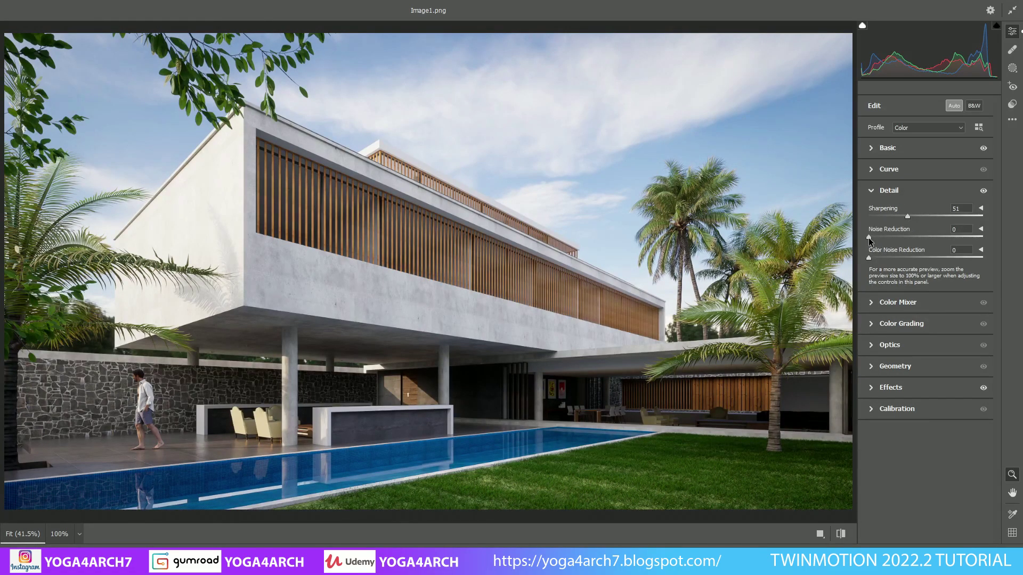
pyautogui.moveTo(869, 237); pyautogui.dragTo(898, 218)
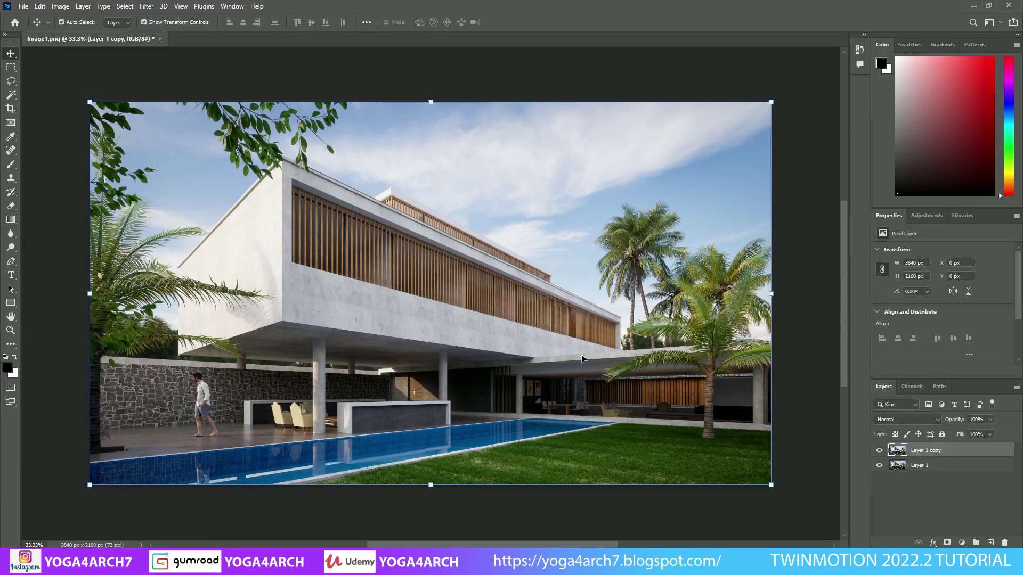
# Add a Curves adjustment layer above Layer 1 copy with an Auto curve
pyautogui.click(962, 542)
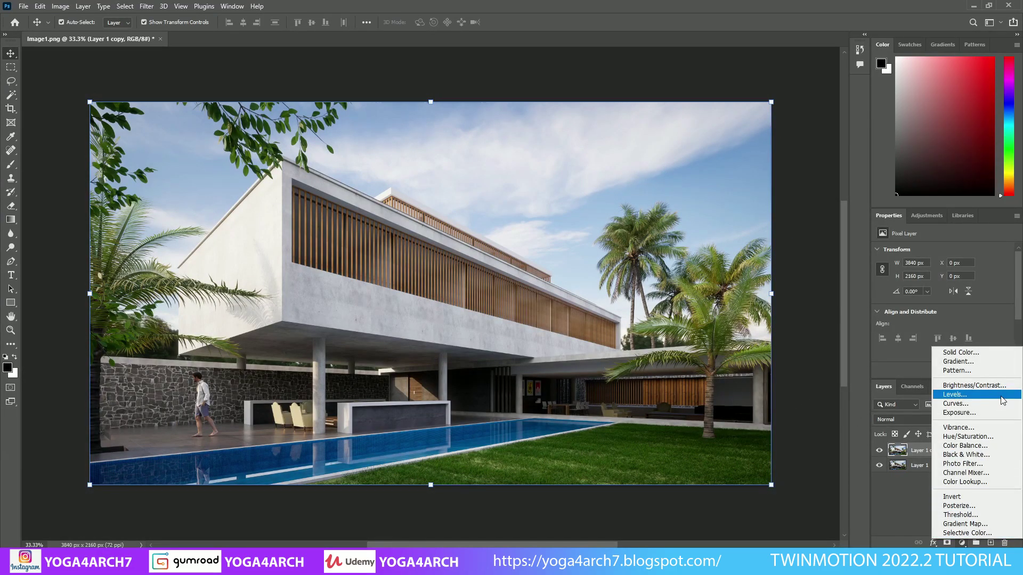
pyautogui.click(977, 403)
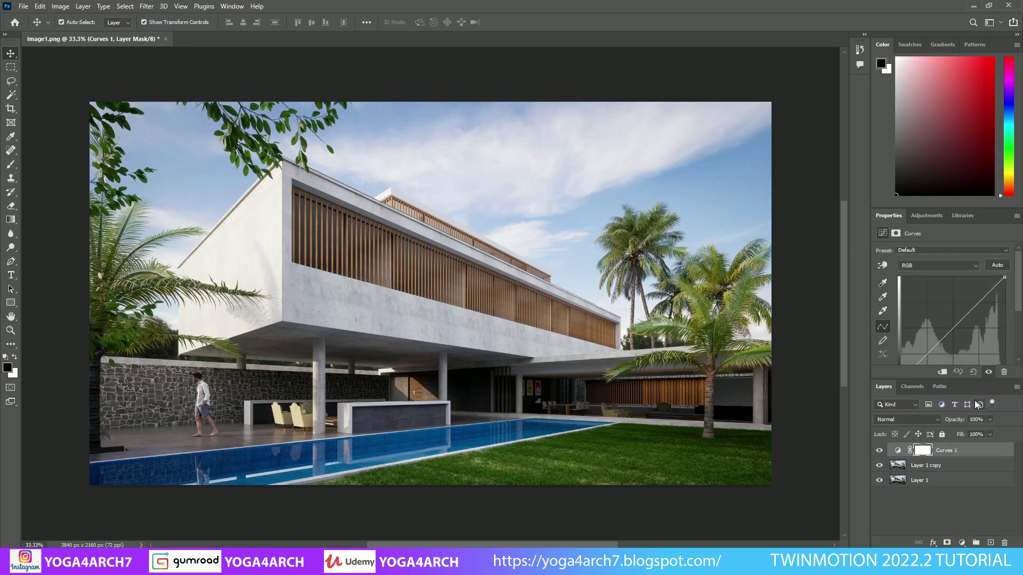
pyautogui.click(997, 265)
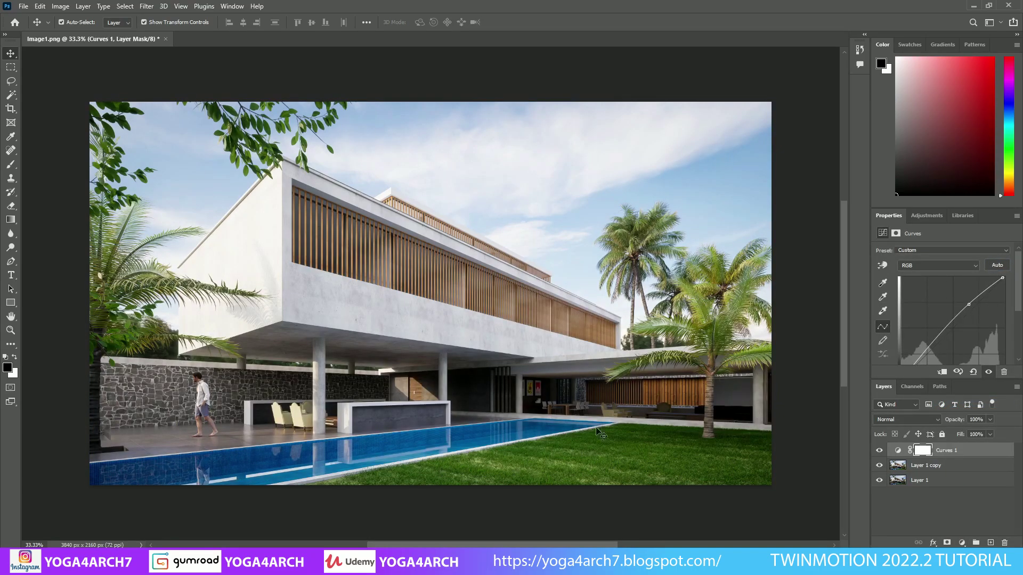